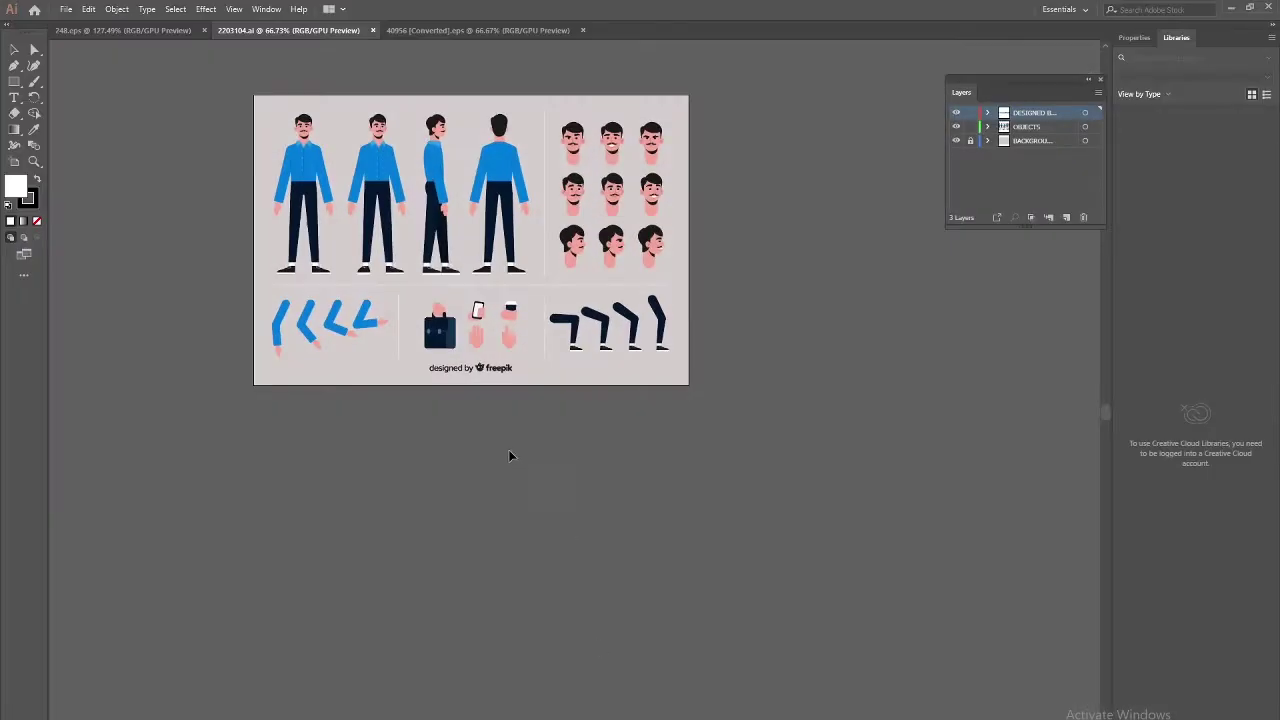
Zoom through the character sheets, settle on the chef sheet in 40956 [Converted].eps, and start a new document.
key("ctrl+plus")
key("ctrl+plus")
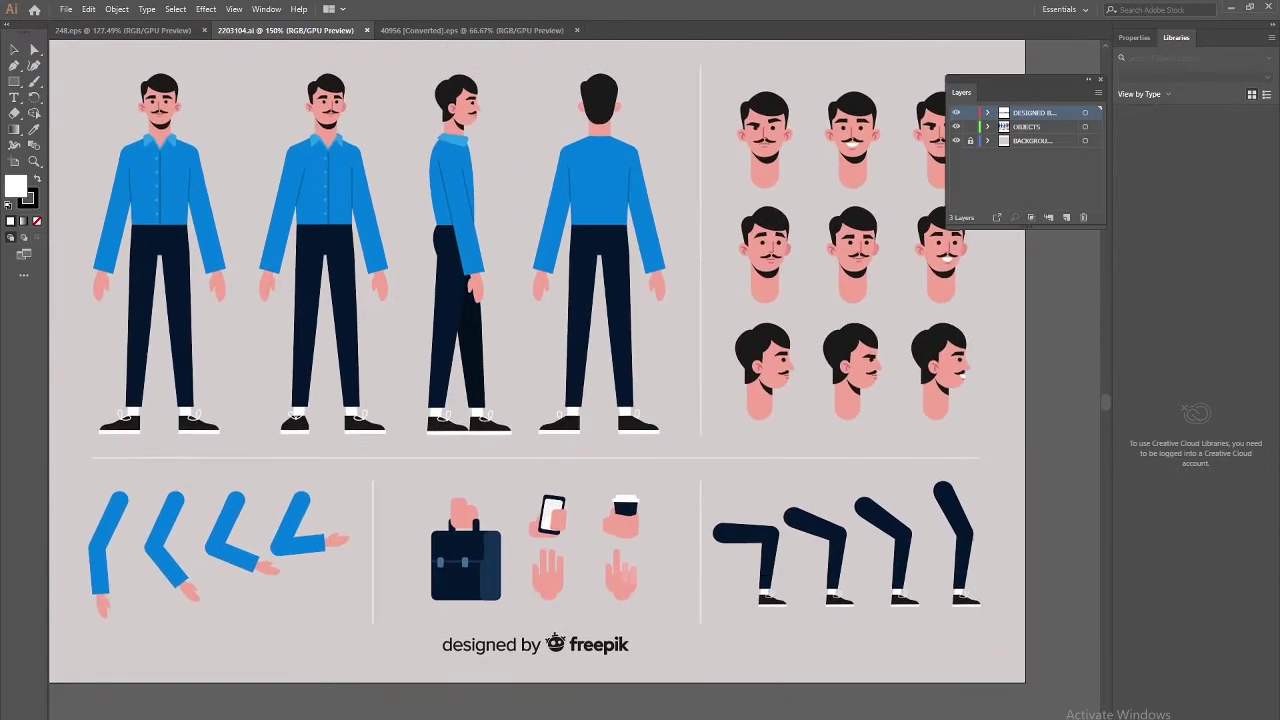
left_click(160, 30)
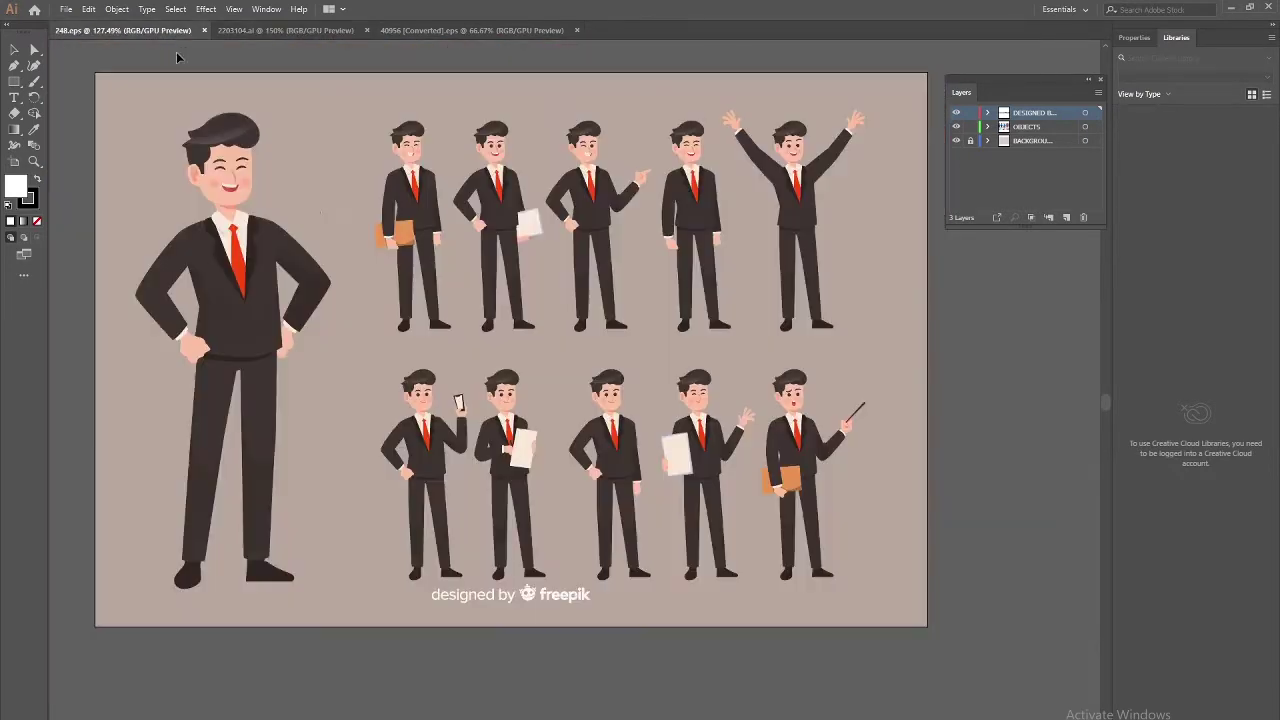
key("ctrl+plus")
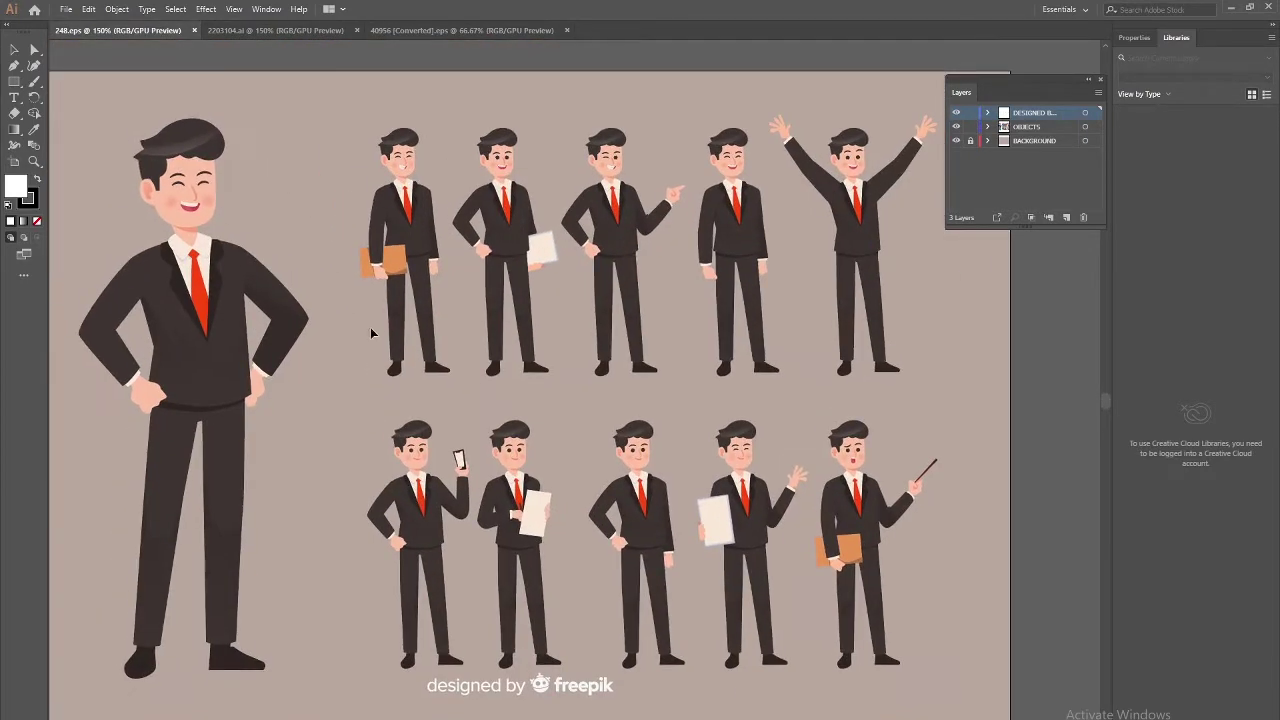
left_click(413, 30)
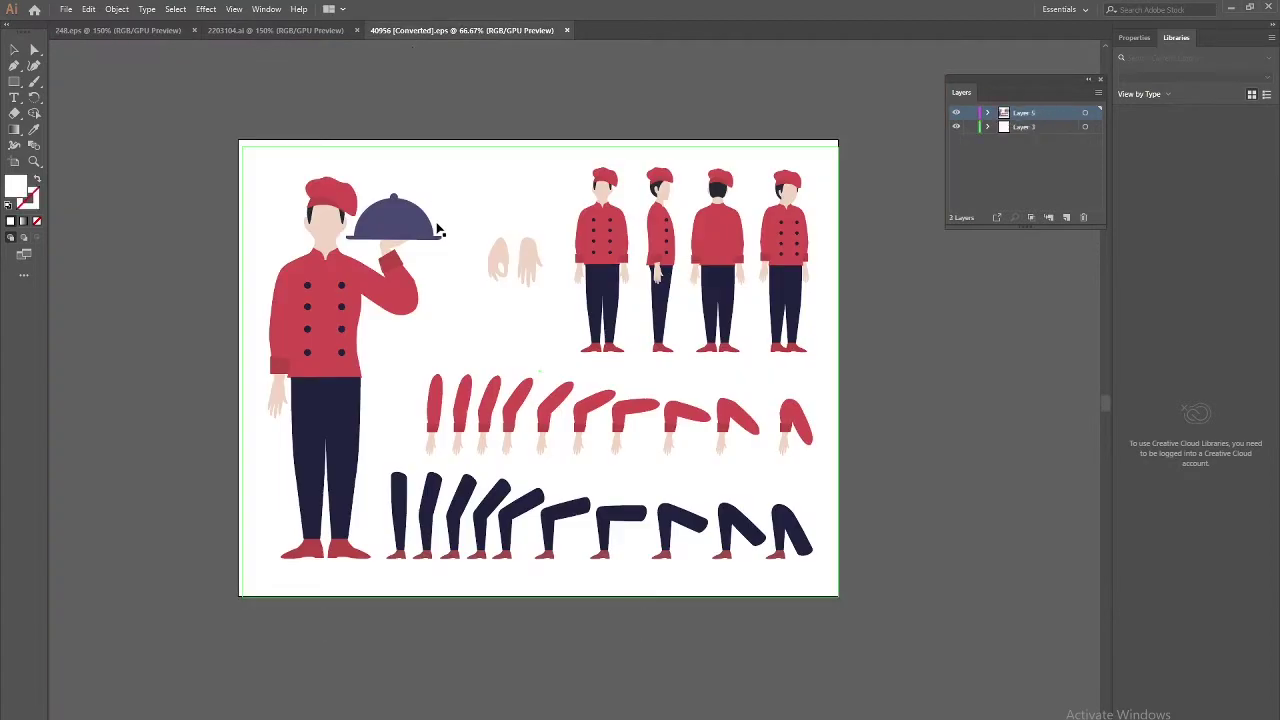
left_click_drag(356, 388, 356, 418)
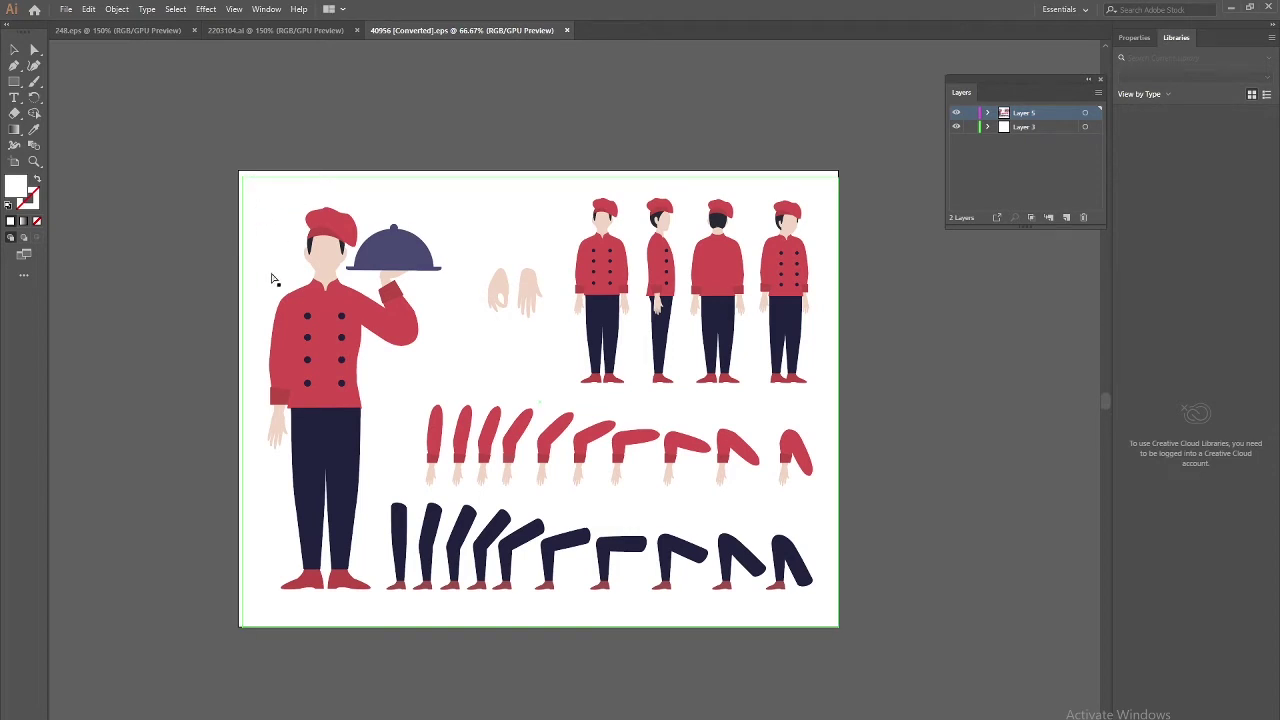
key("ctrl+n")
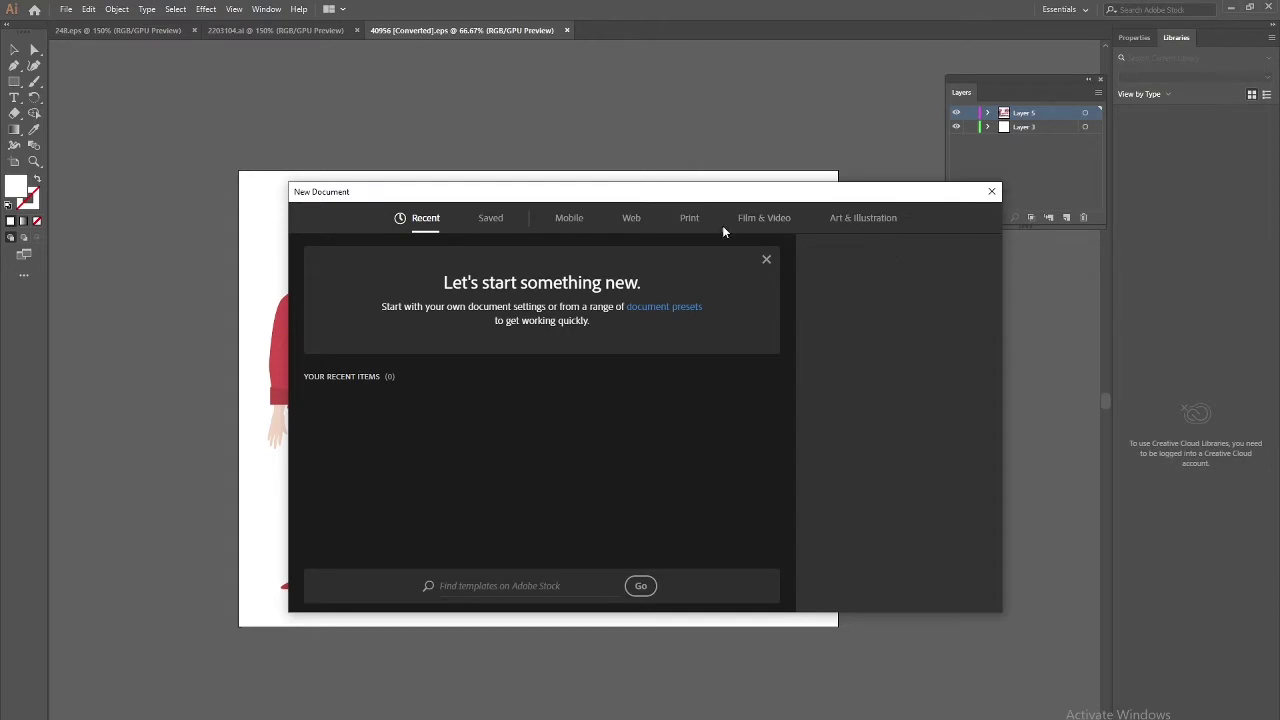
Create a 1280 × 720 px HDV 720 Film & Video document named 'Character Front'.
left_click(632, 220)
left_click(569, 219)
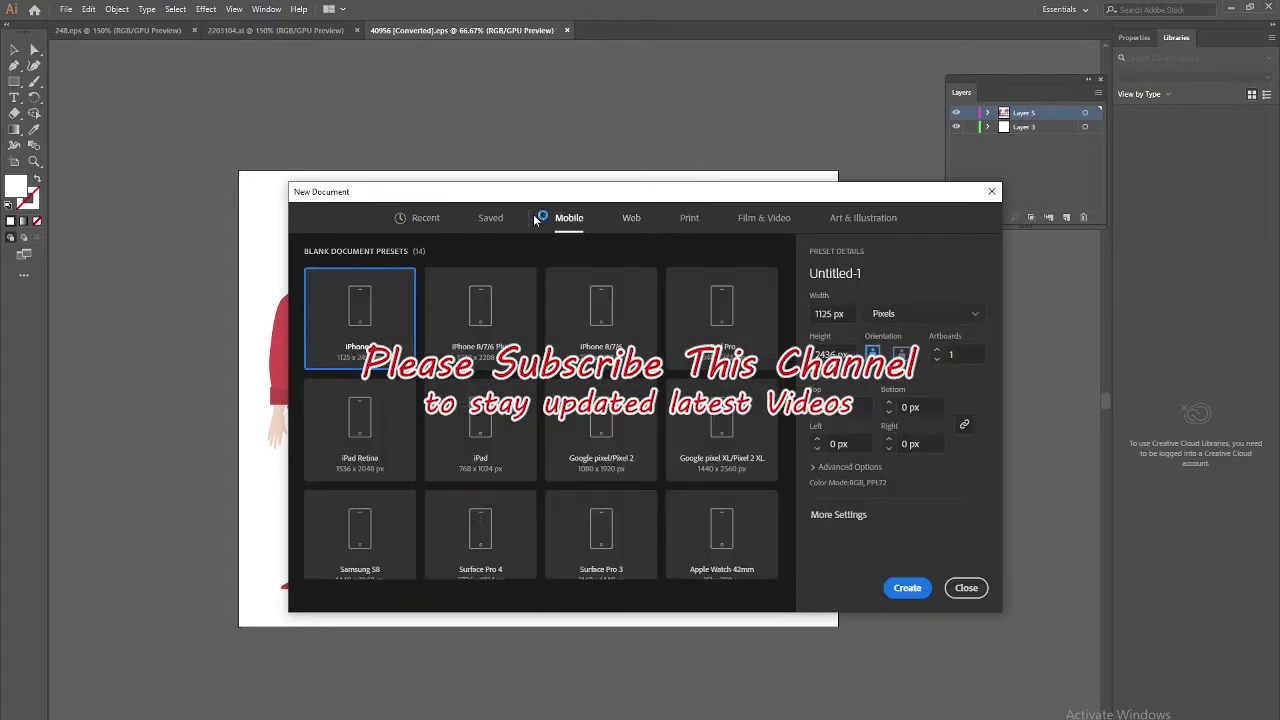
left_click(747, 222)
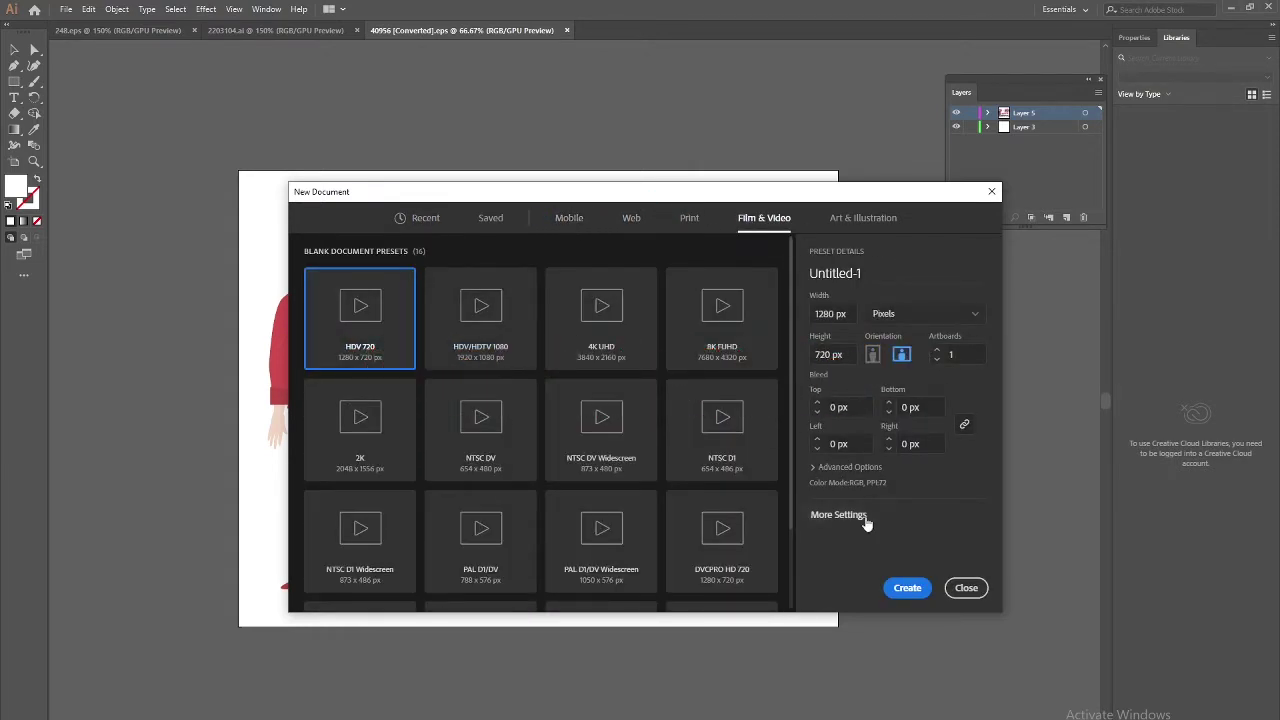
left_click(897, 270)
type("Character ")
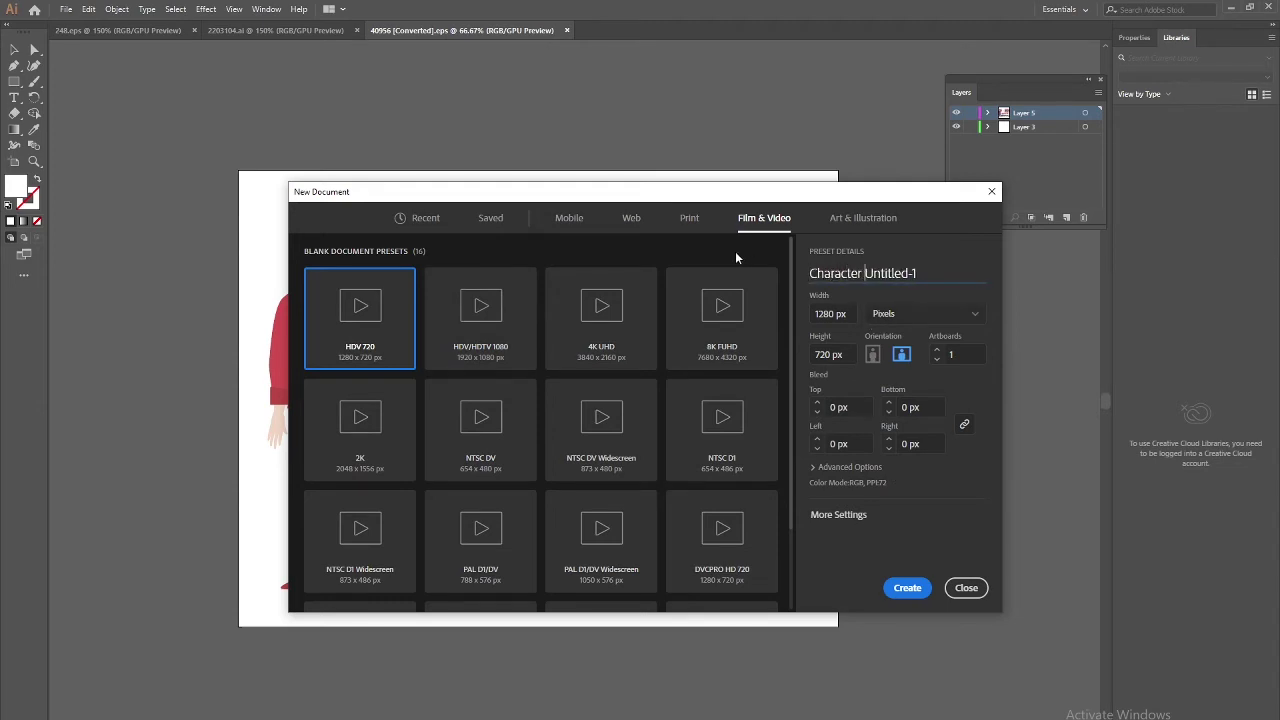
type("Front")
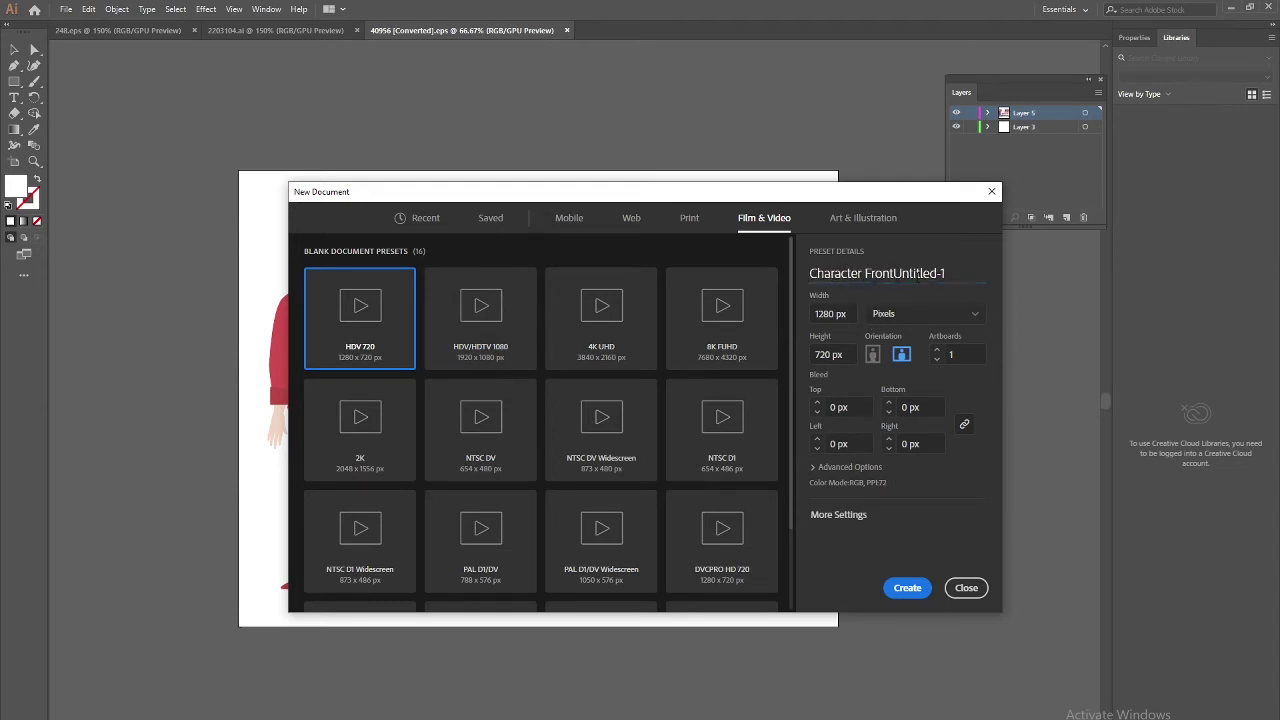
left_click_drag(945, 273, 893, 273)
key("BackSpace")
left_click(907, 588)
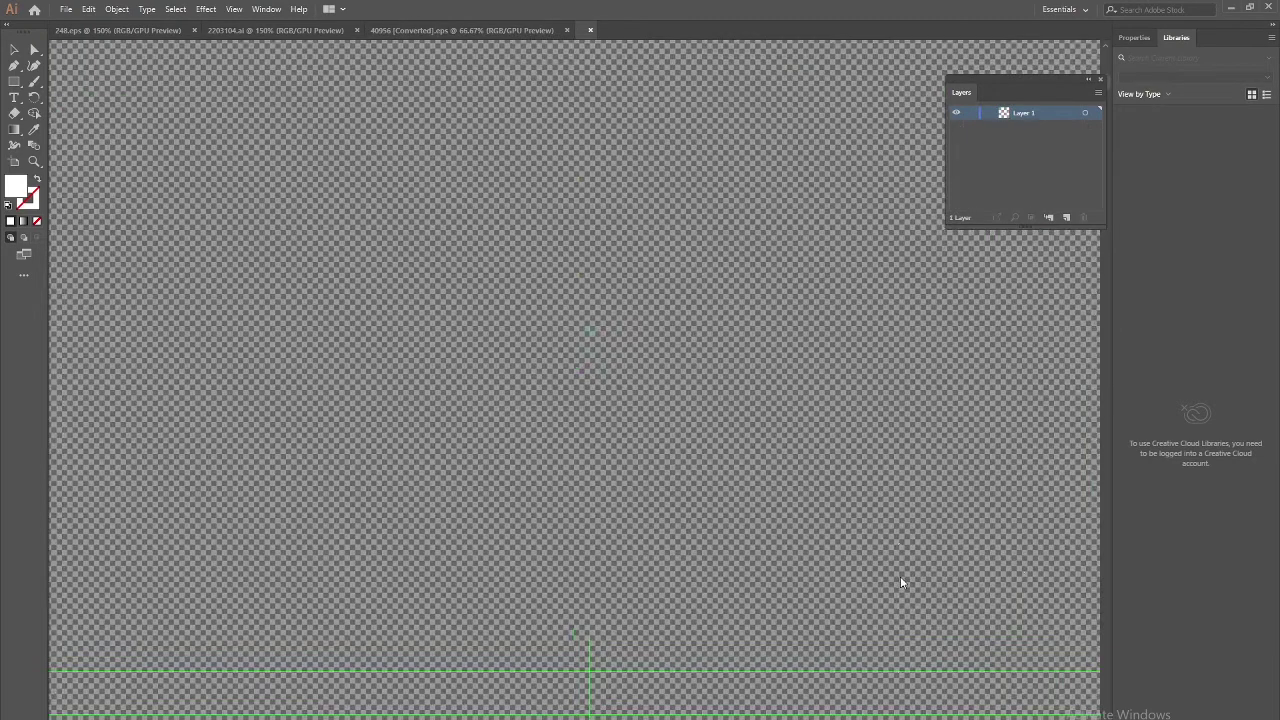
Select the large chef artwork holding the tray on the 40956 [Converted].eps sheet.
key("ctrl+minus")
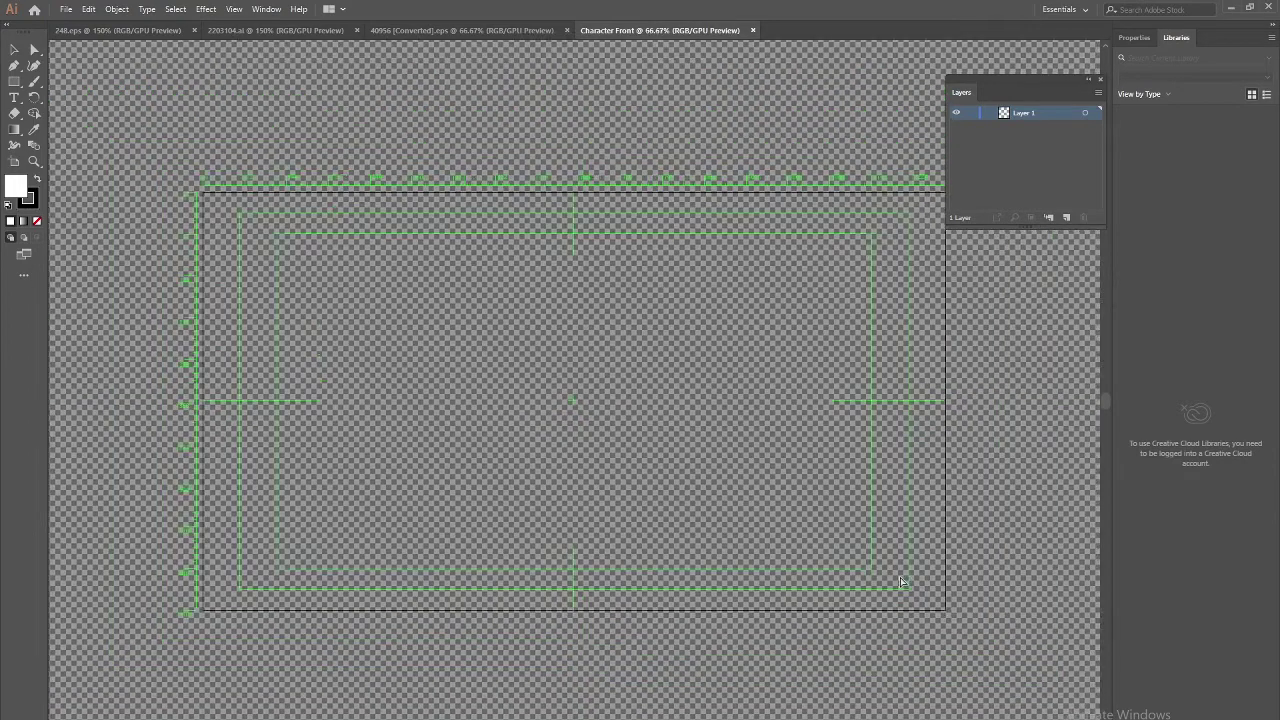
key("ctrl+minus")
key("ctrl+minus")
key("ctrl+minus")
key("ctrl+plus")
key("ctrl+plus")
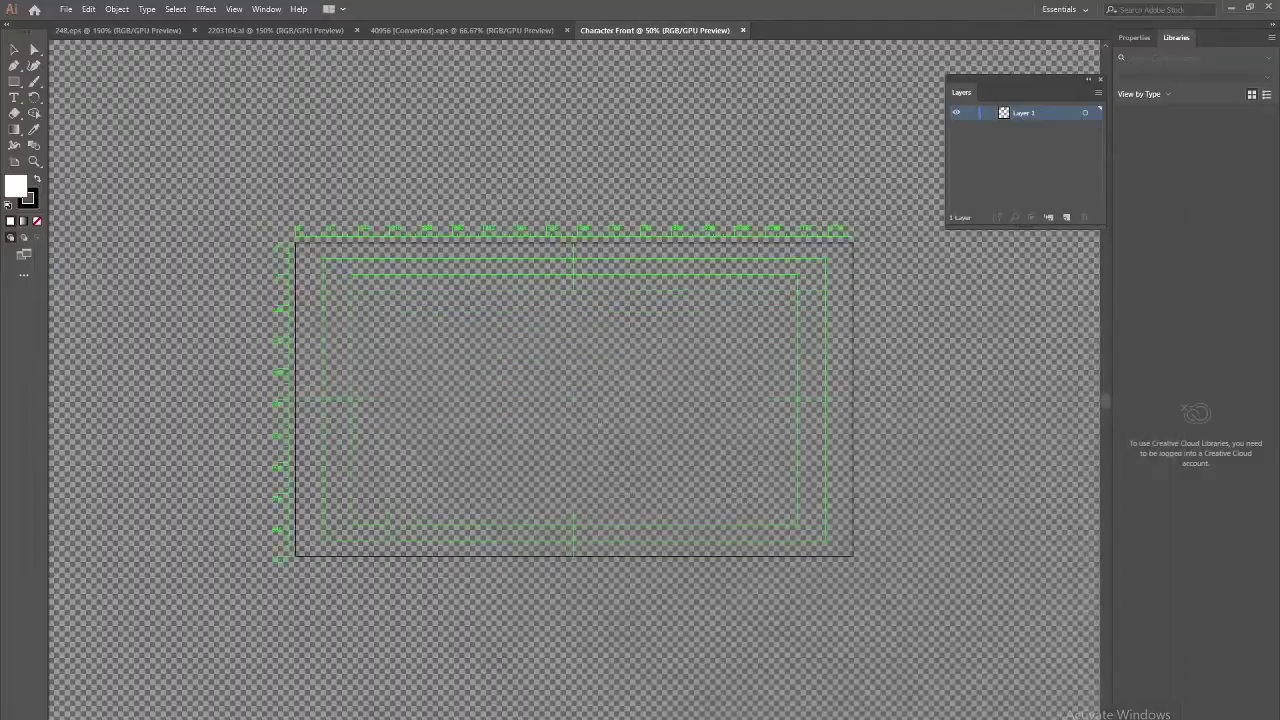
key("ctrl+shift+Tab")
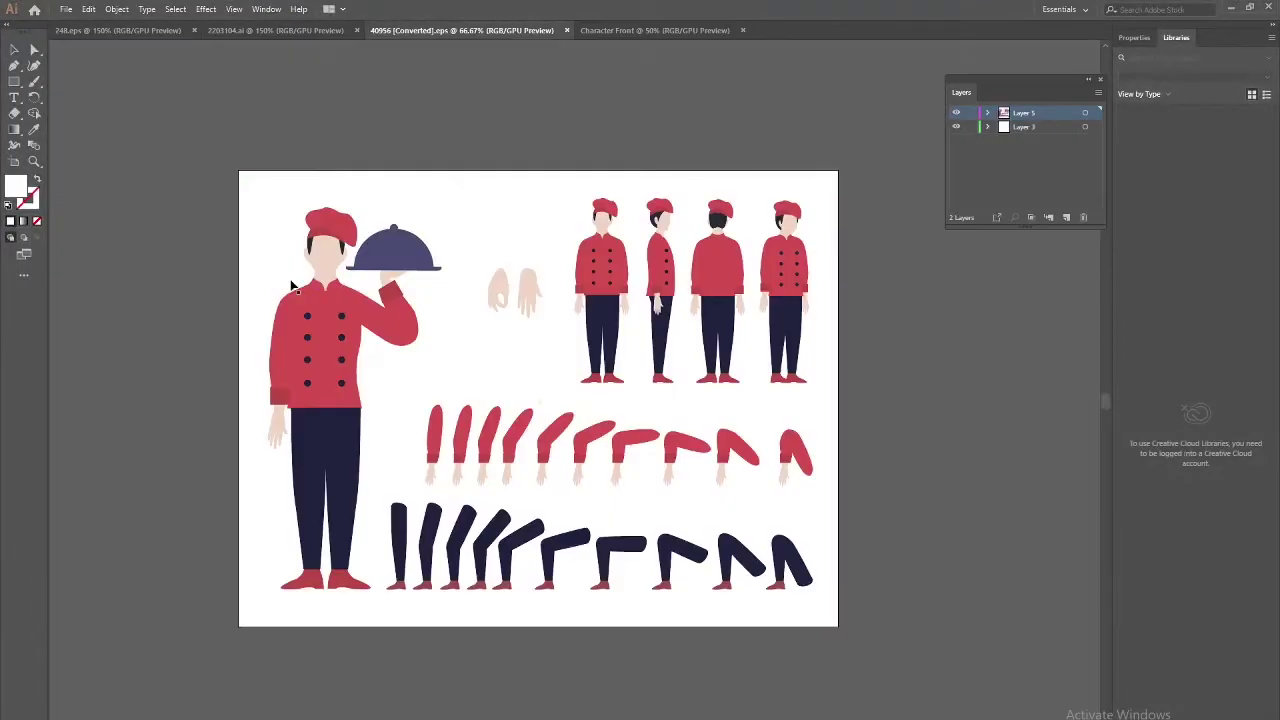
left_click_drag(233, 192, 385, 630)
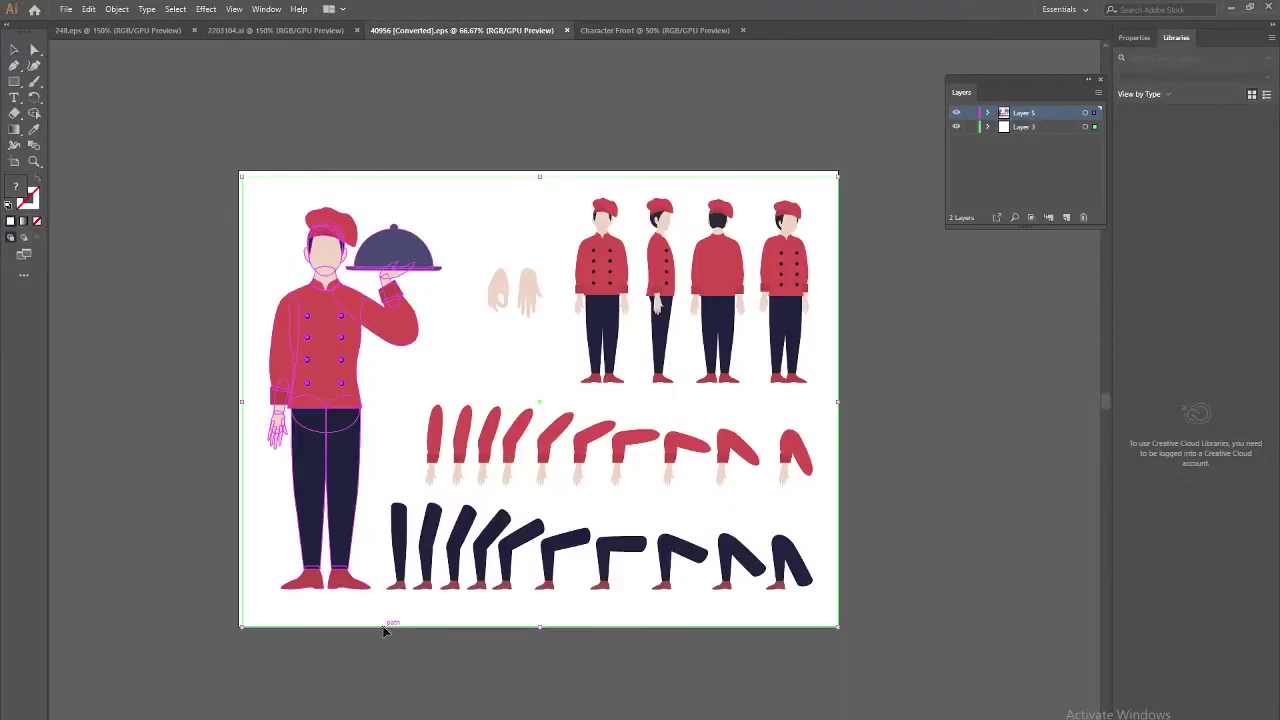
key("a")
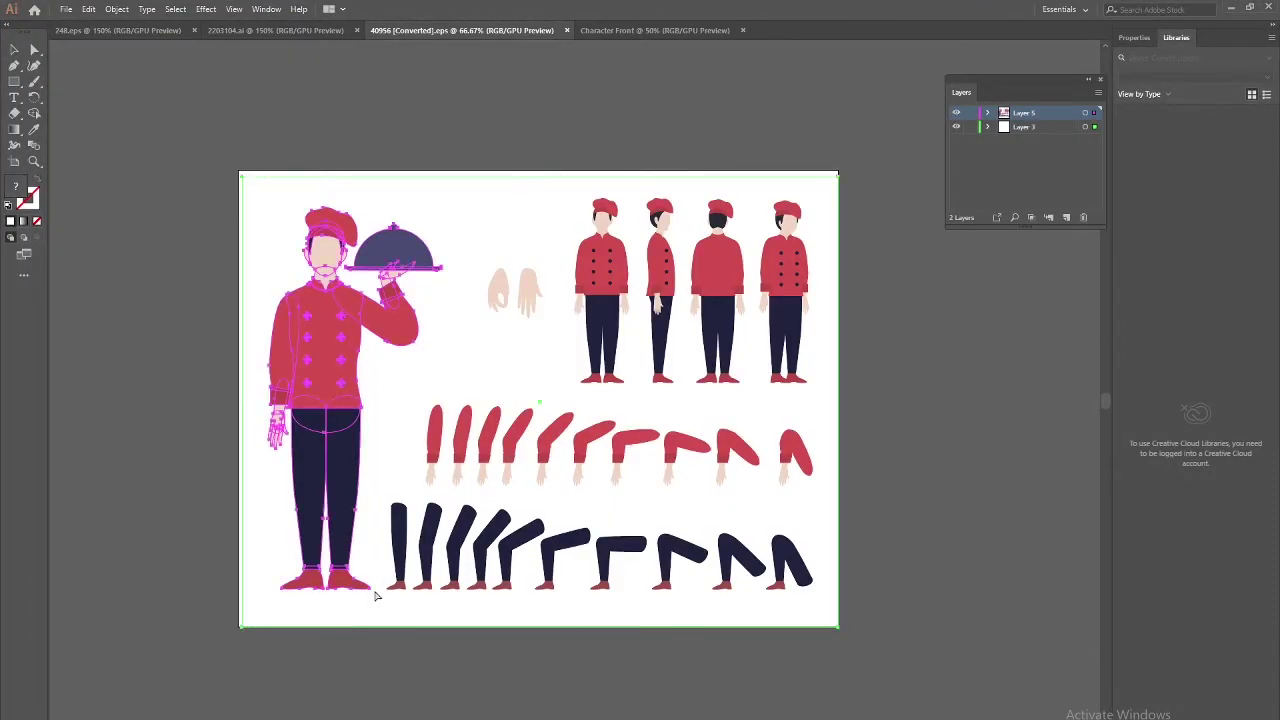
Paste the chef into Character Front, delete its white background, and centre it on the artboard.
left_click(590, 31)
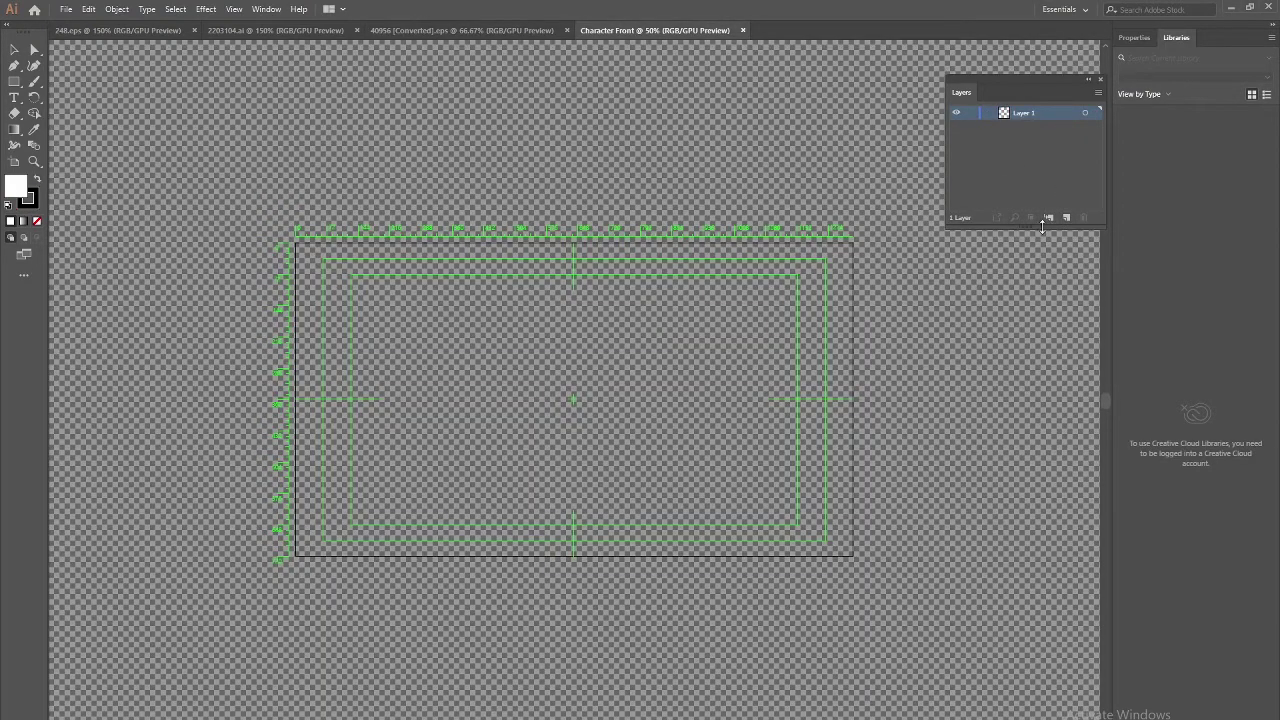
key("ctrl+v")
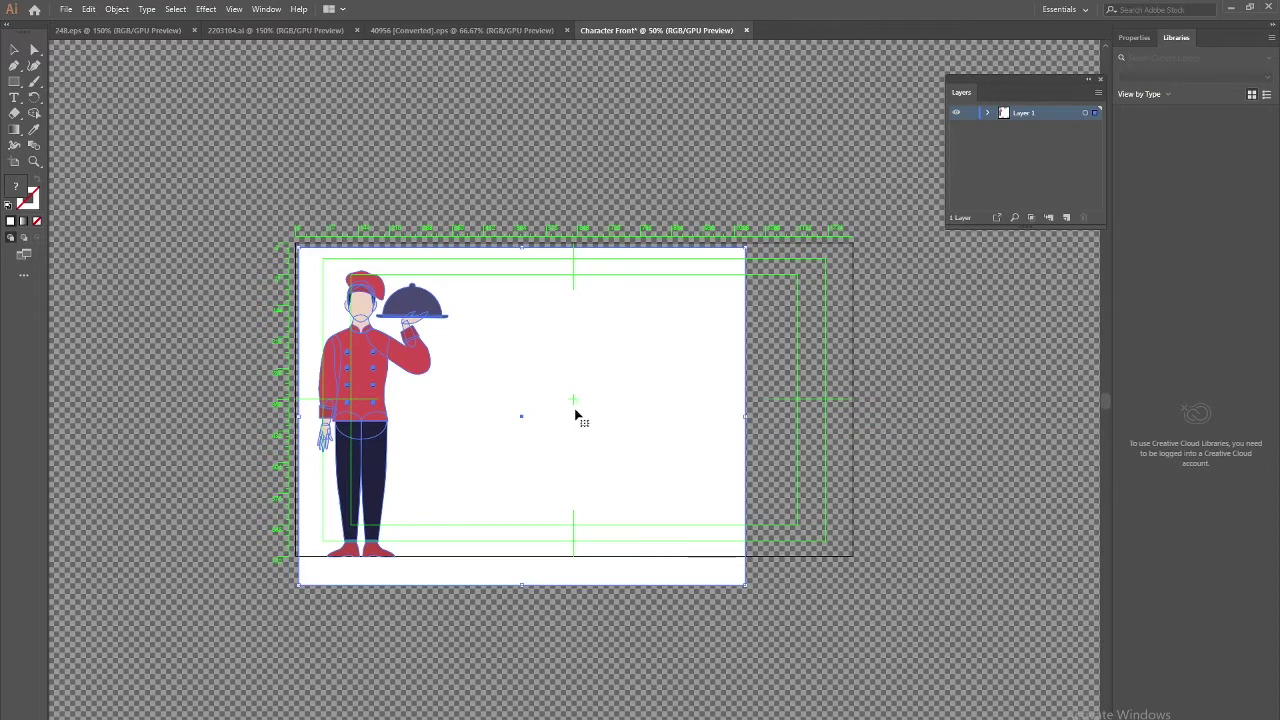
left_click_drag(715, 425, 786, 434)
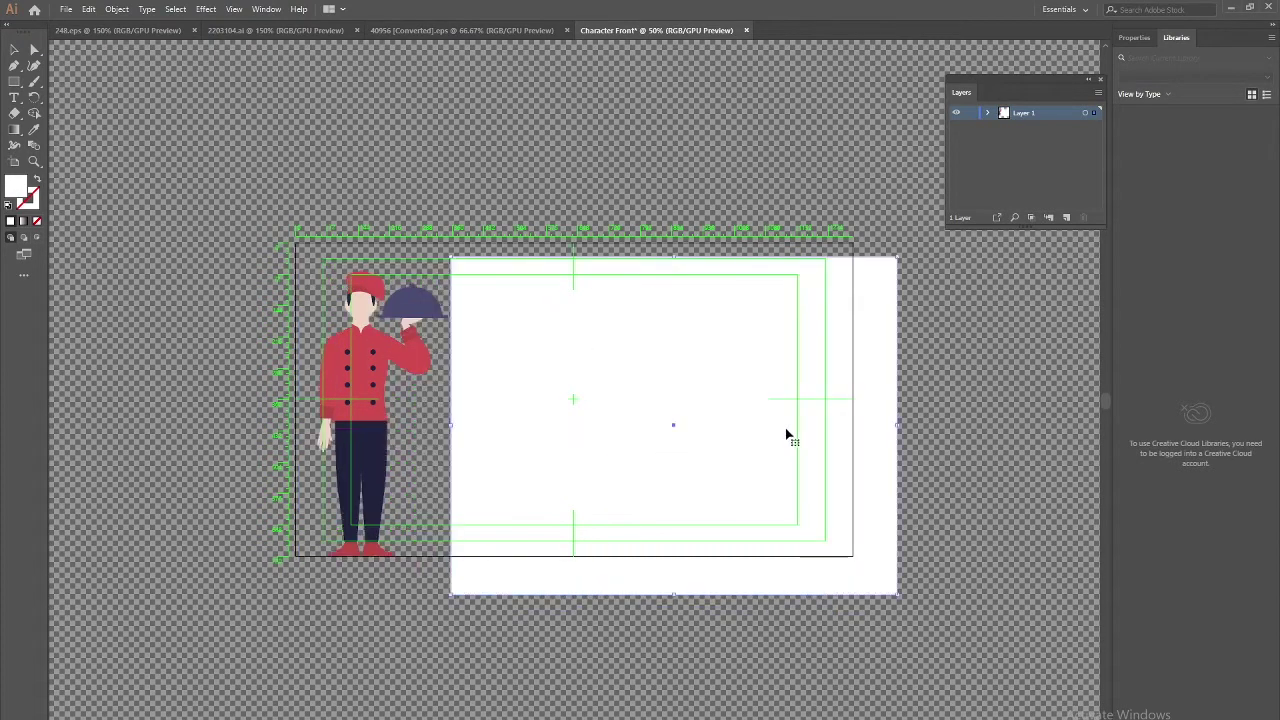
key("Delete")
key("Delete")
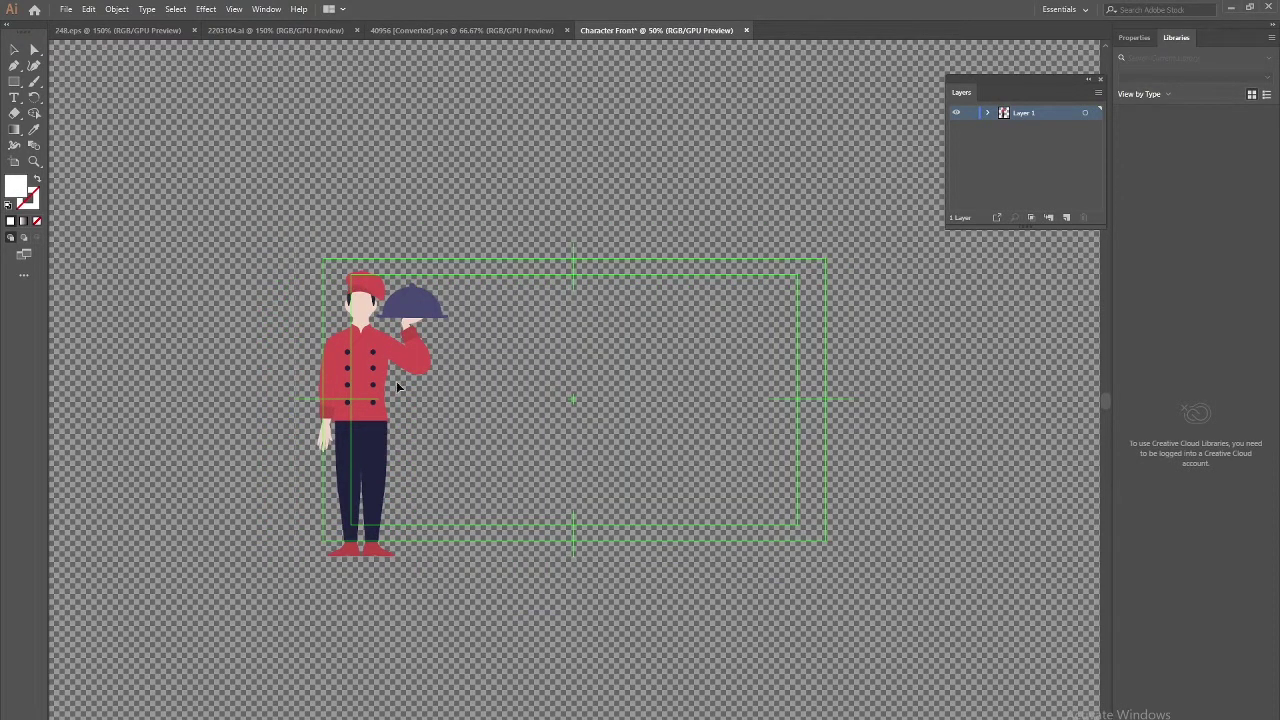
left_click_drag(370, 382, 532, 365)
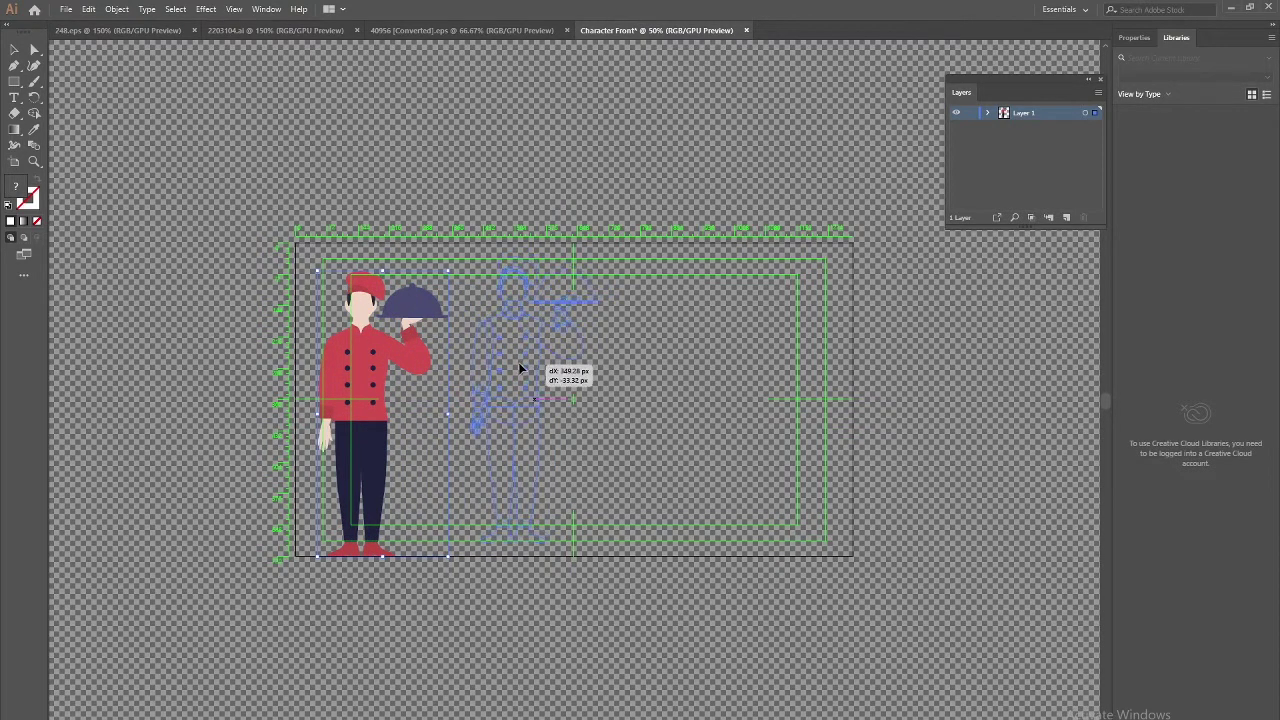
mouse_move(532, 365)
left_mouse_down()
mouse_move(518, 362)
mouse_move(570, 375)
mouse_move(558, 374)
left_mouse_up()
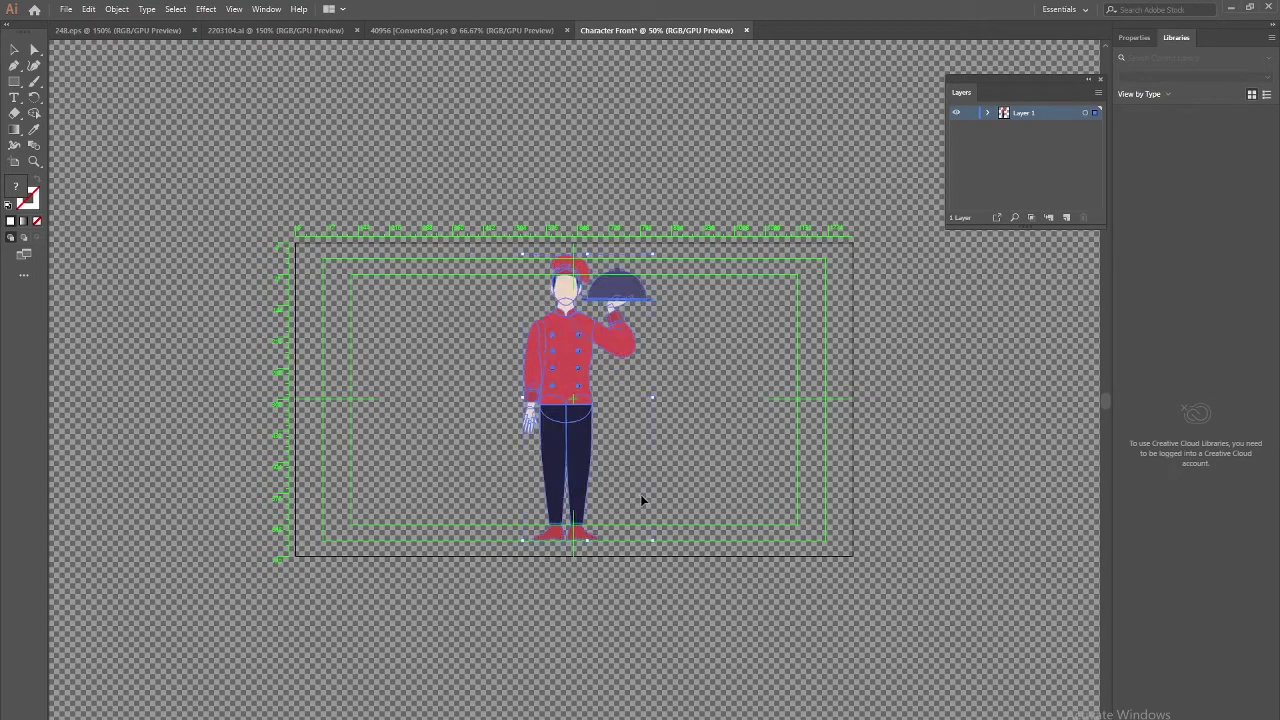
left_click(552, 599)
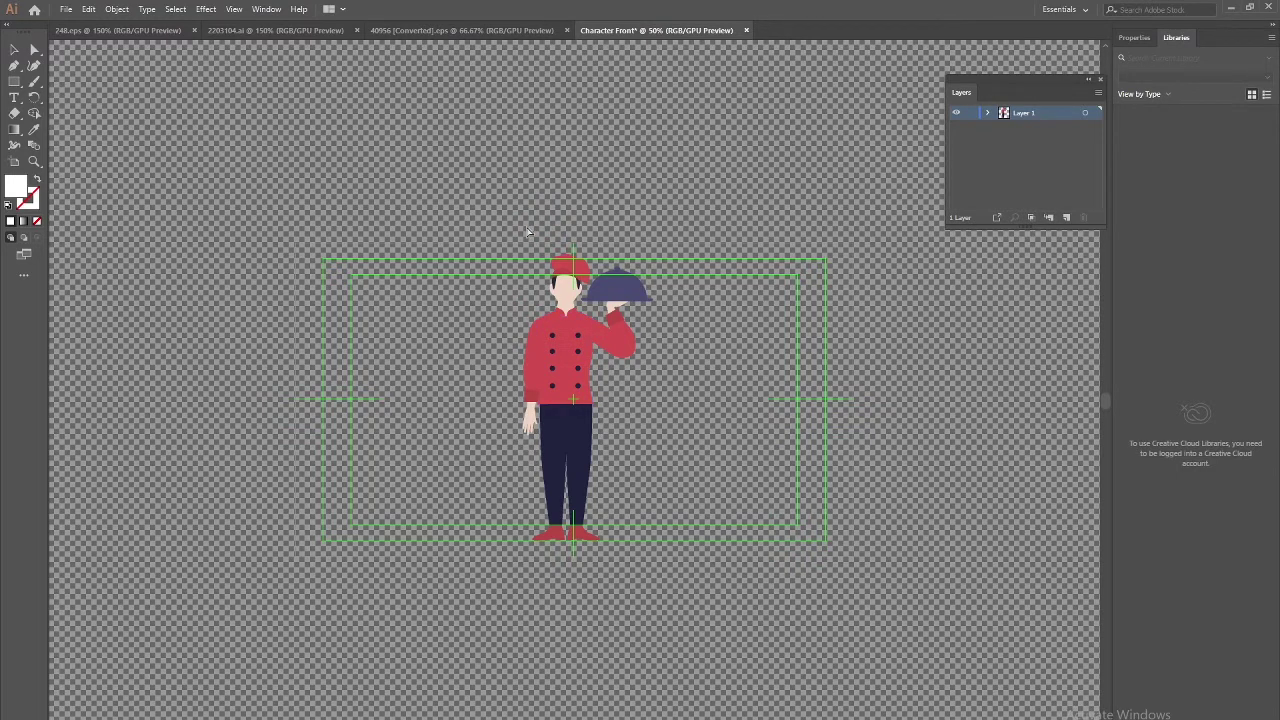
Save as 'Character Front Pose.ai' in D:\Character Animation\Walk Cycle\Ae\Assets with default Illustrator options.
key("ctrl+s")
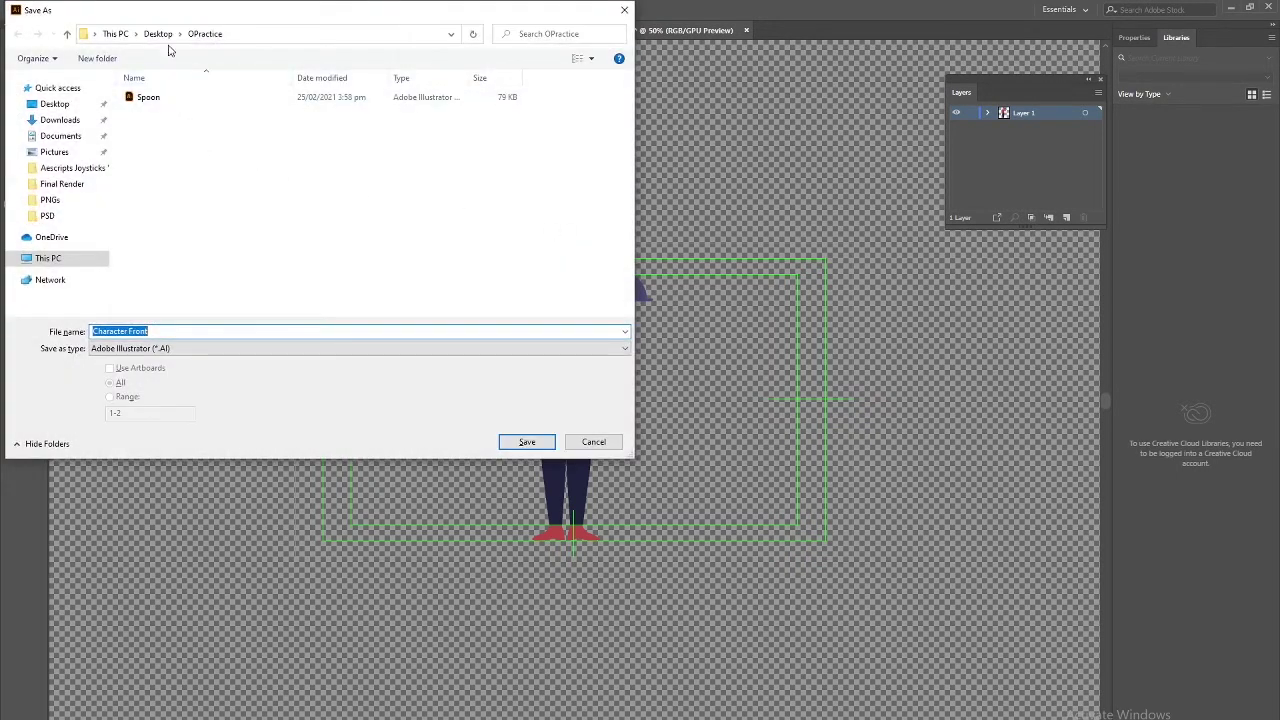
left_click(48, 259)
double_click(350, 245)
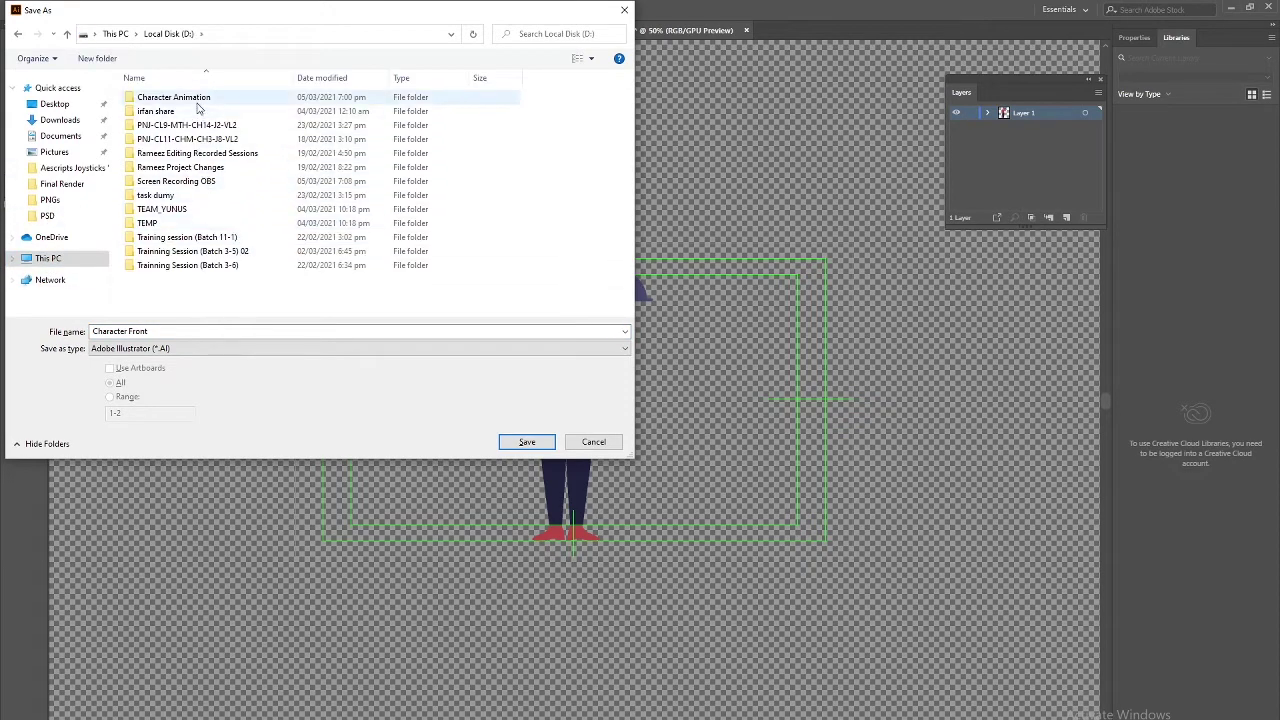
double_click(160, 97)
double_click(156, 111)
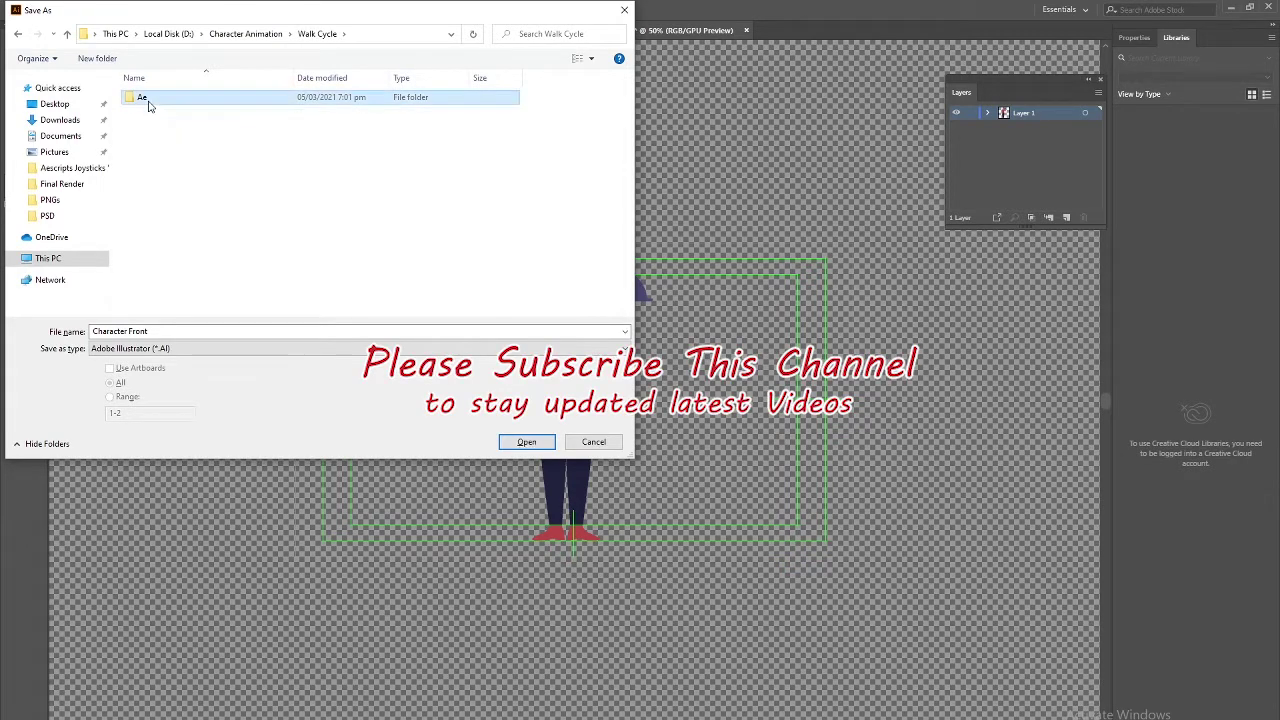
double_click(148, 99)
double_click(148, 99)
left_click(204, 331)
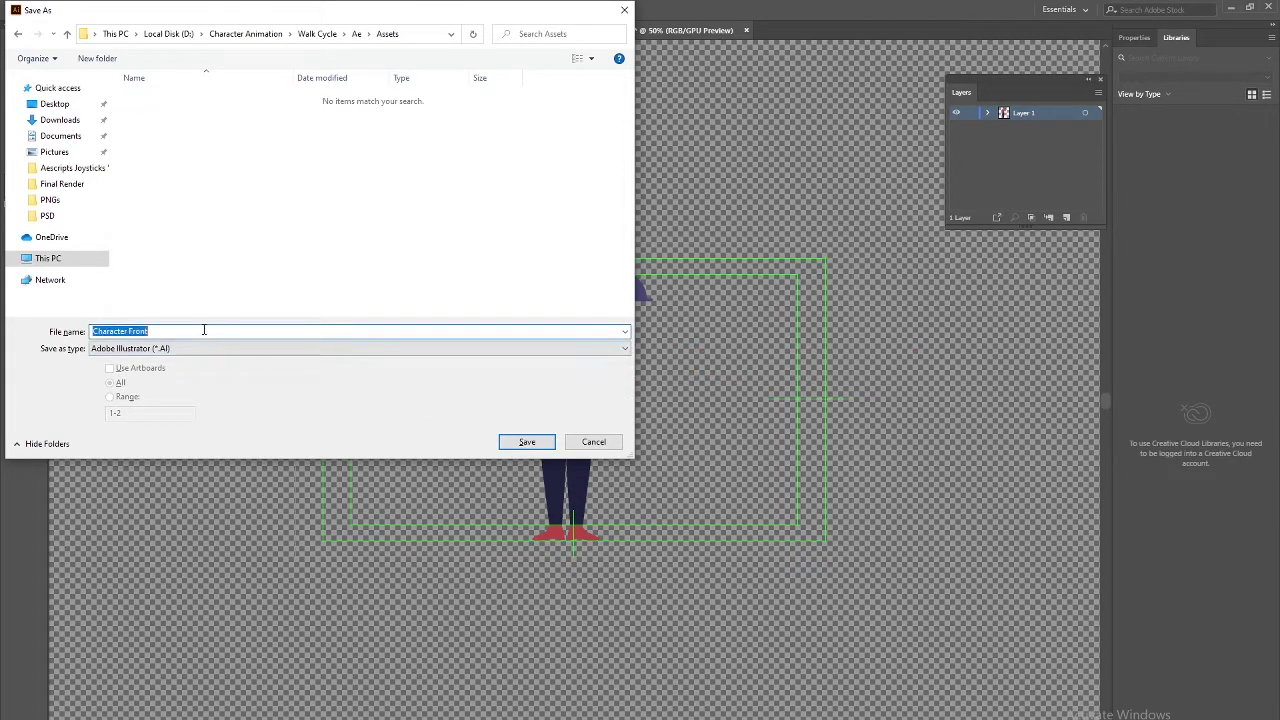
left_click(204, 330)
type("Pose")
left_click(514, 446)
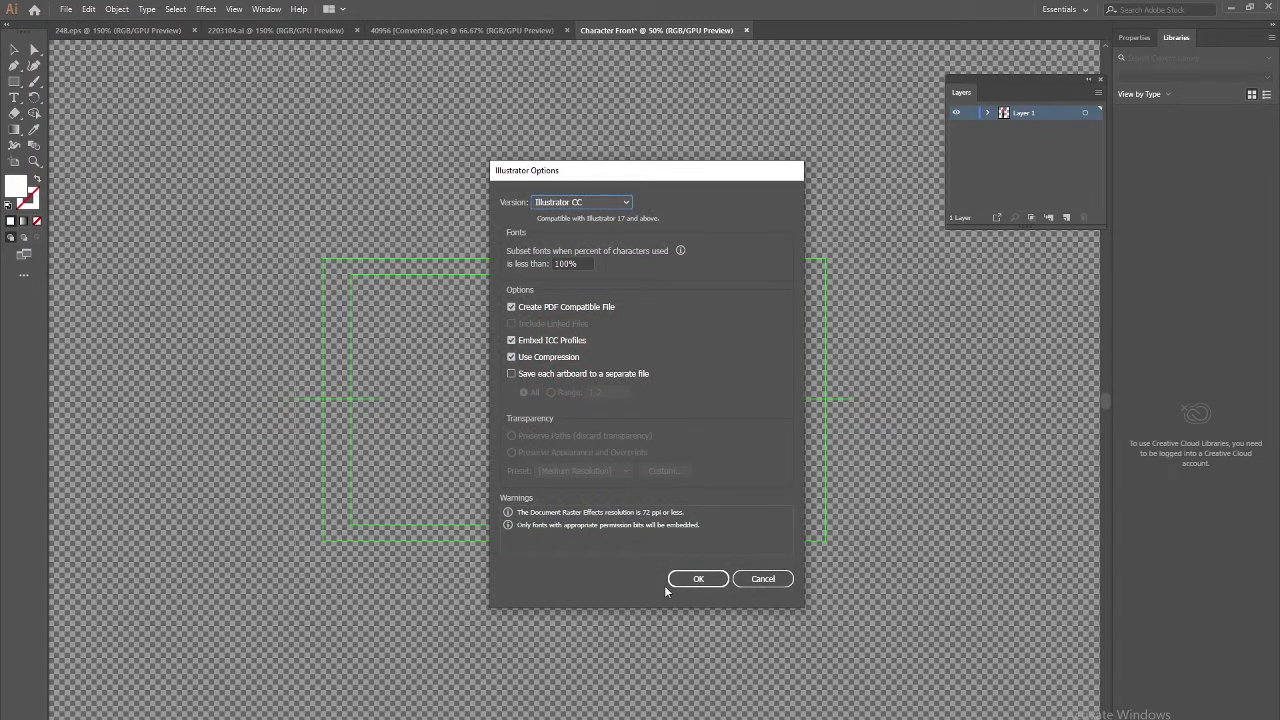
left_click(680, 580)
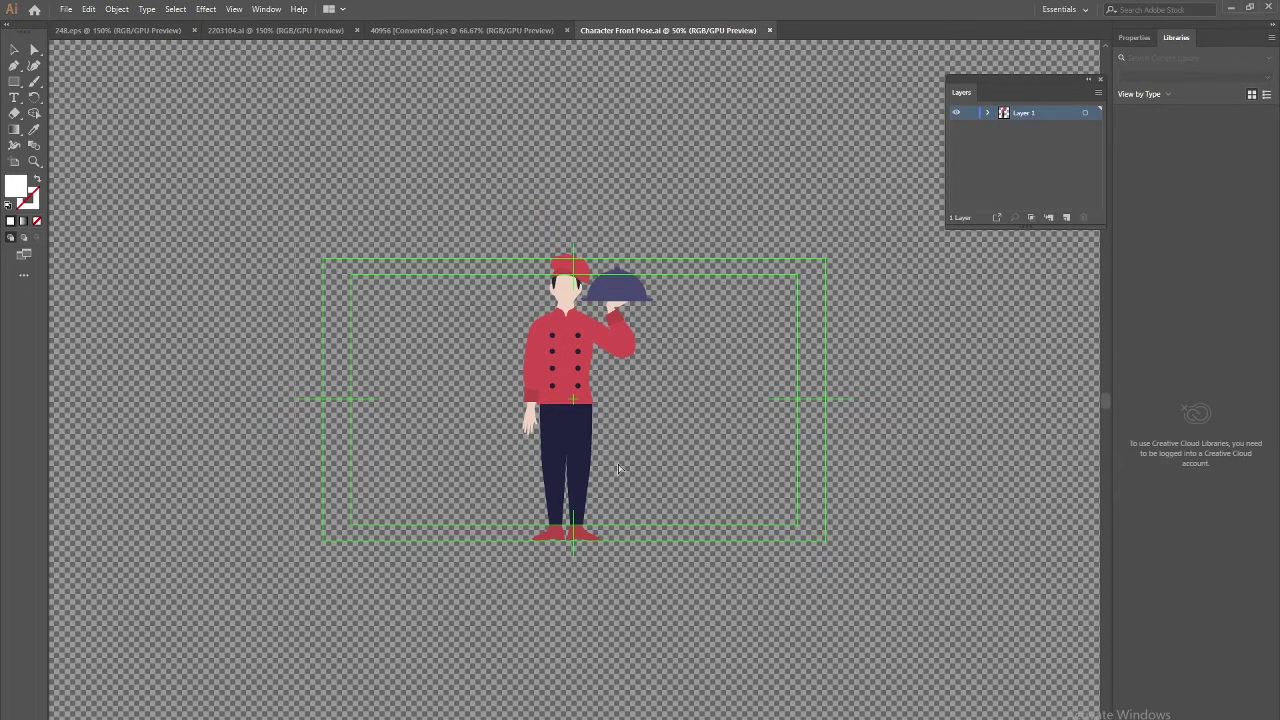
Cut the right leg and foot and paste it in place on a new layer.
key("ctrl+1")
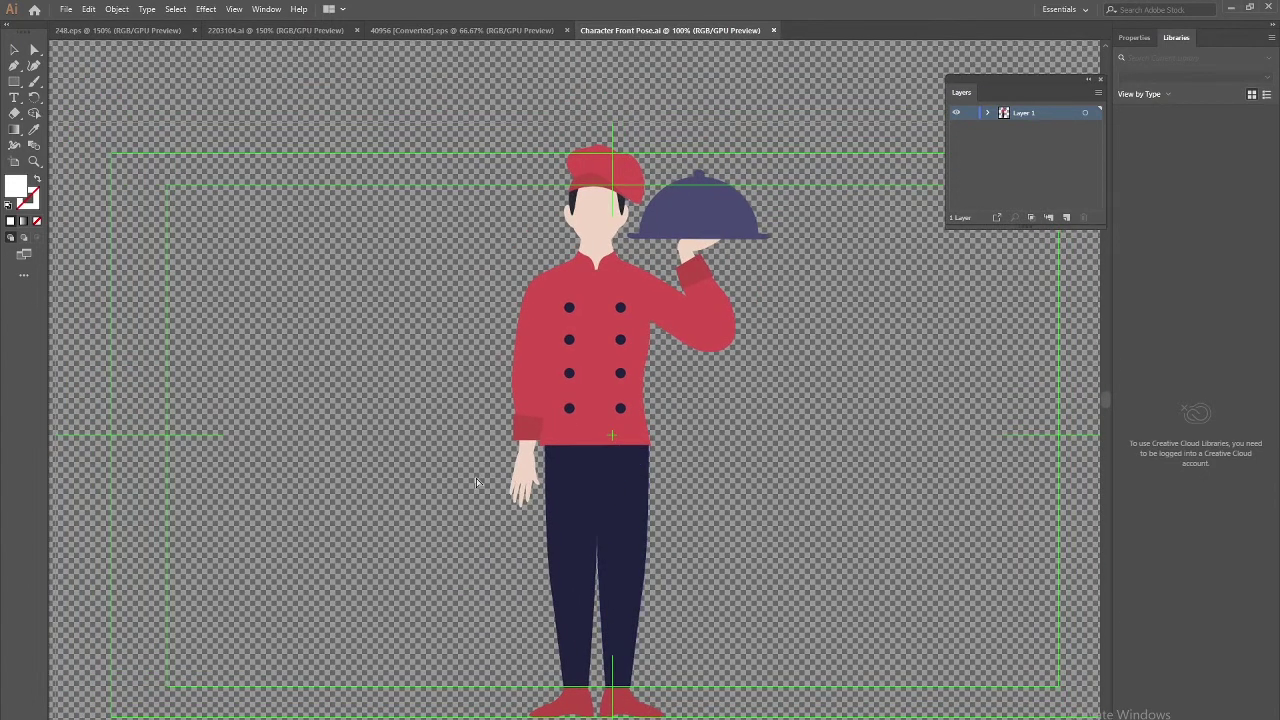
key("ctrl+minus")
key("ctrl+minus")
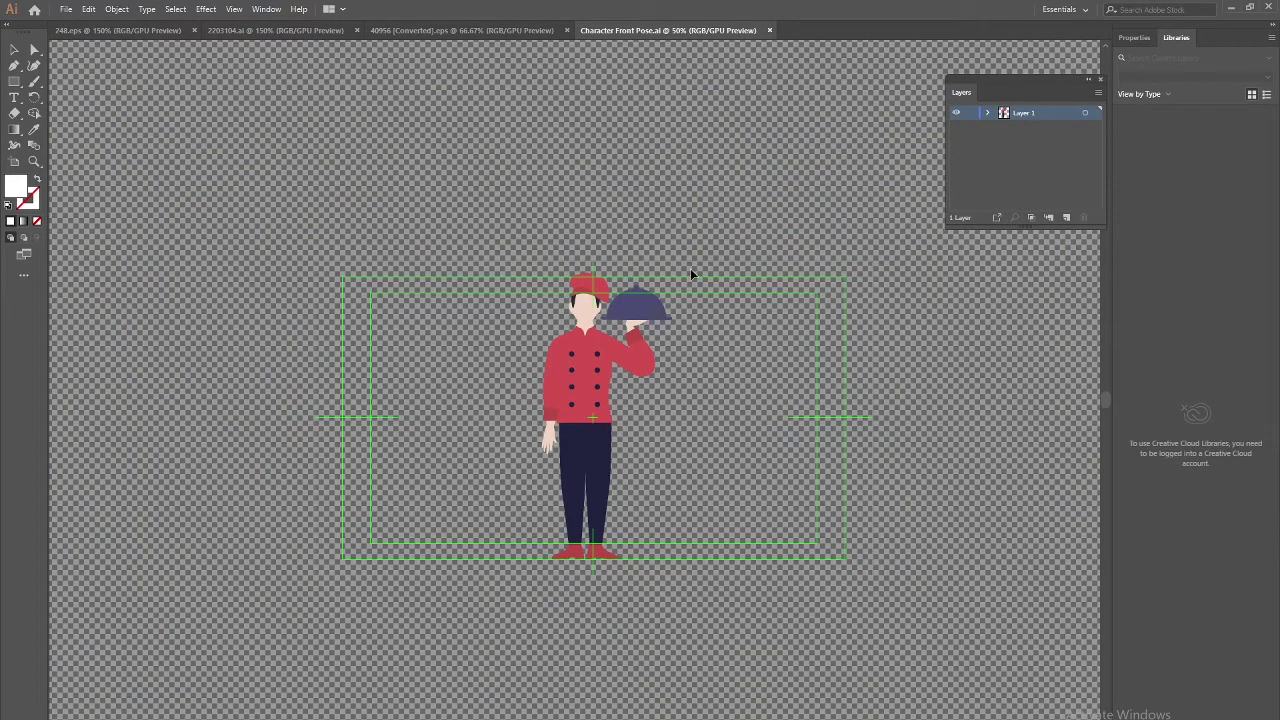
left_click(592, 390)
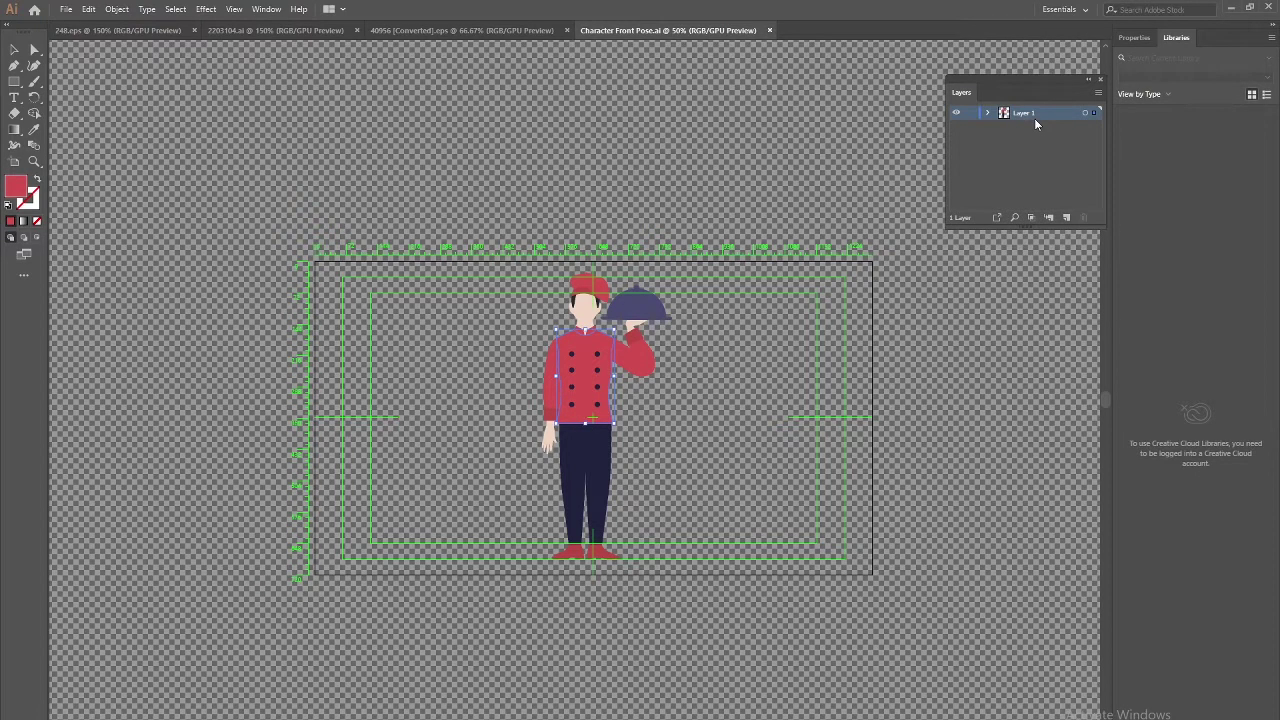
left_click(684, 424)
key("ctrl+1")
left_click_drag(613, 547, 564, 410)
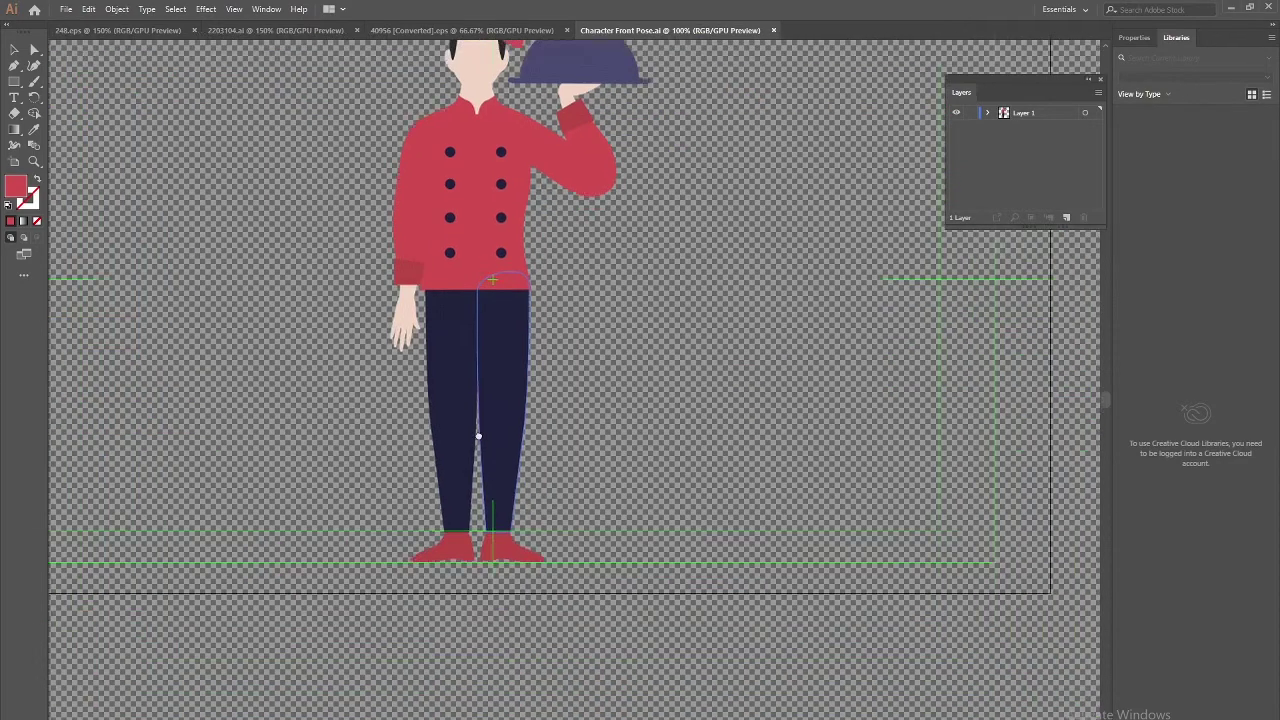
left_click(483, 553)
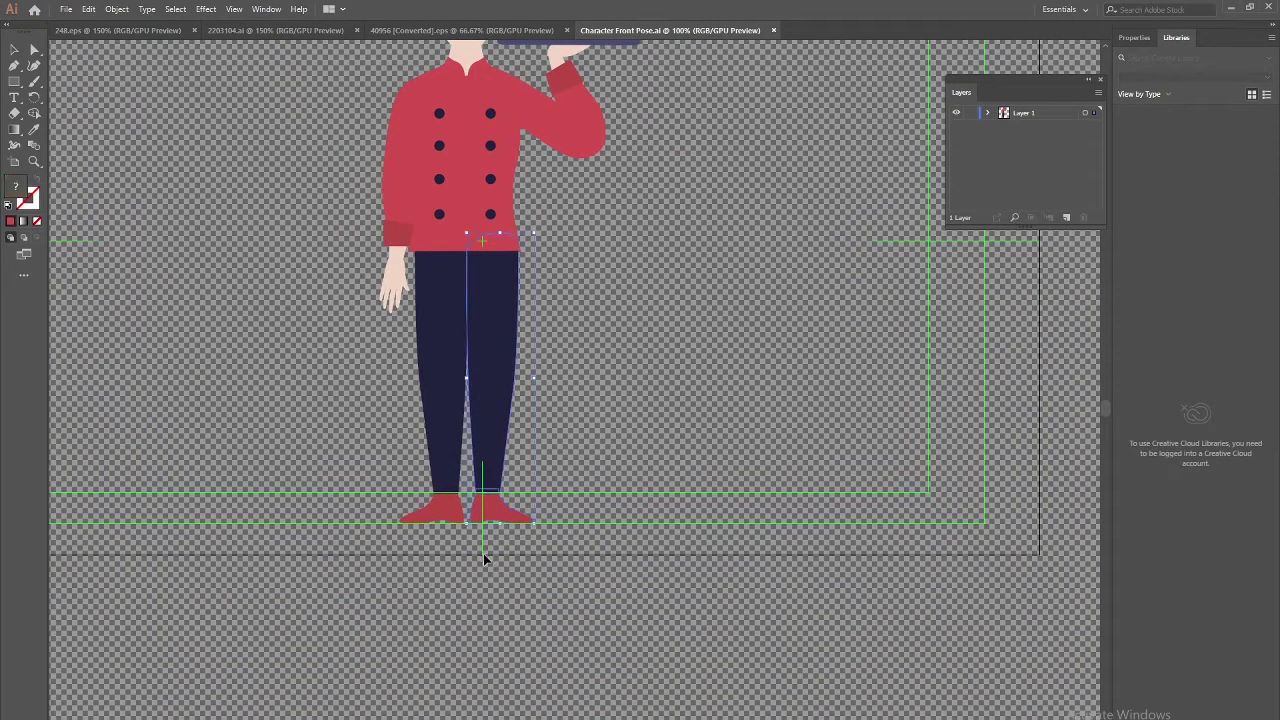
key("Delete")
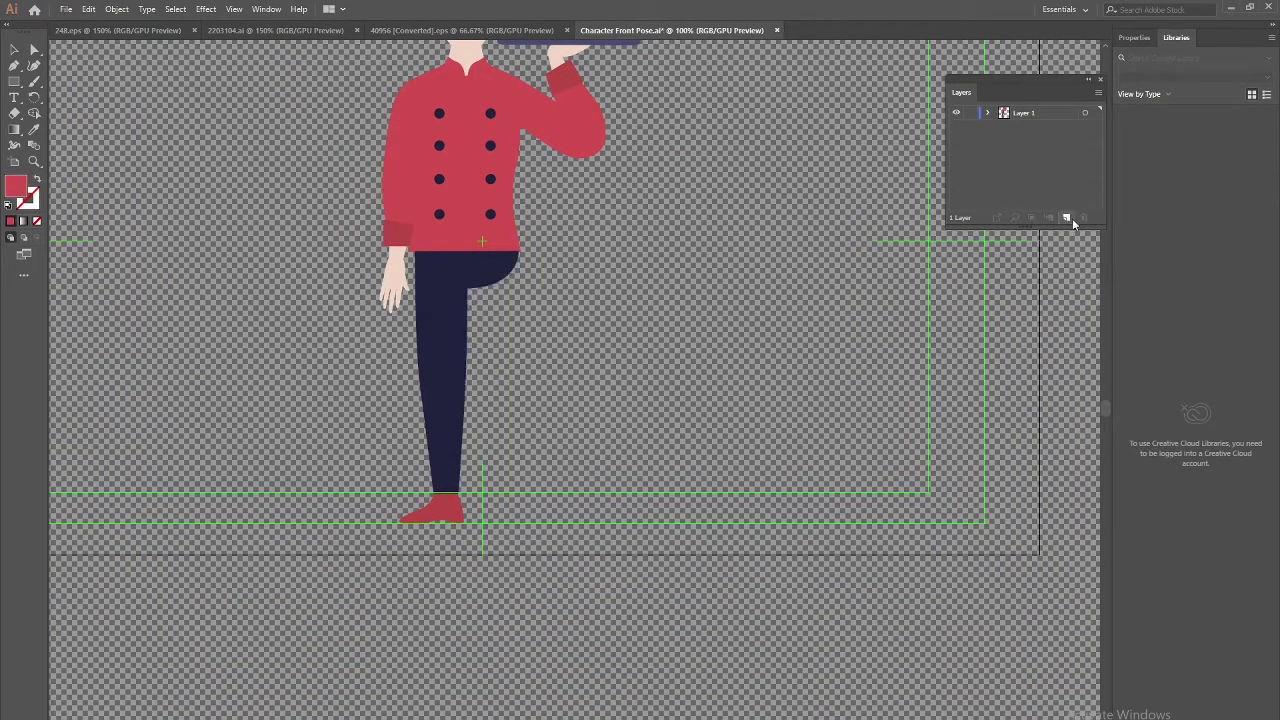
left_click(1067, 218)
key("ctrl+f")
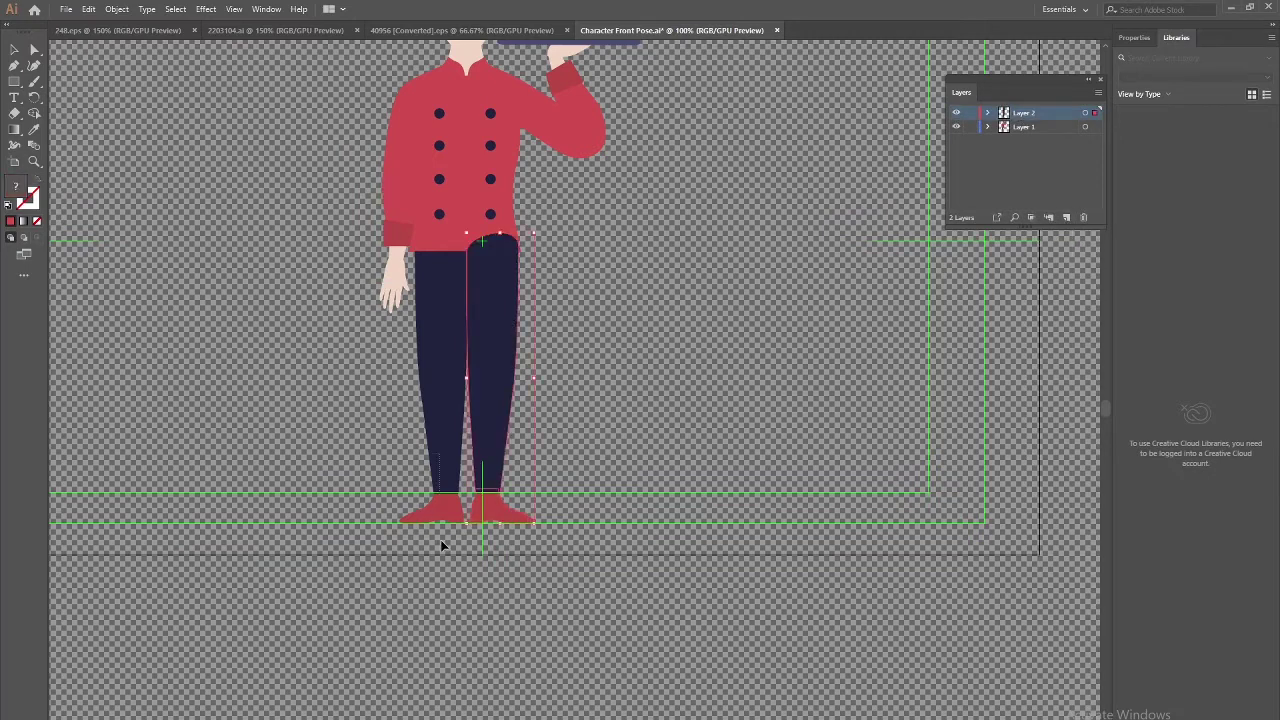
Cut the left leg and foot and paste it in place on new Layer 3.
left_click(443, 482)
key("Delete")
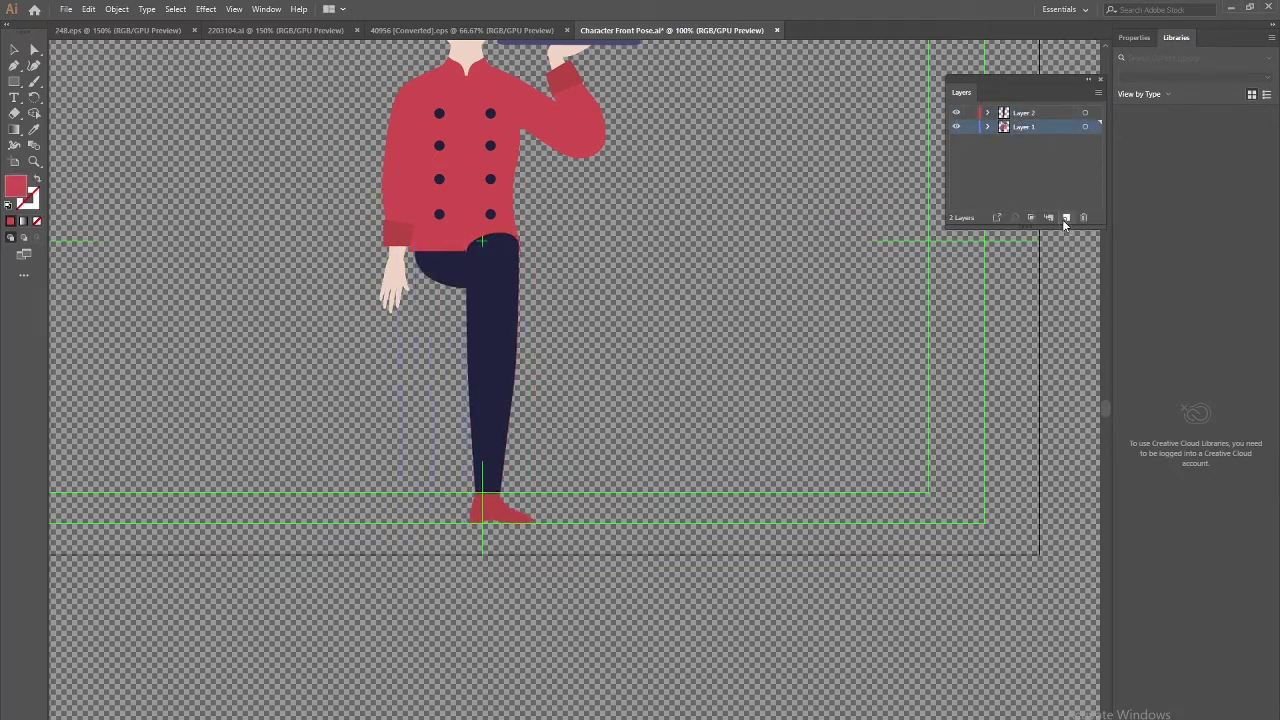
left_click(1065, 220)
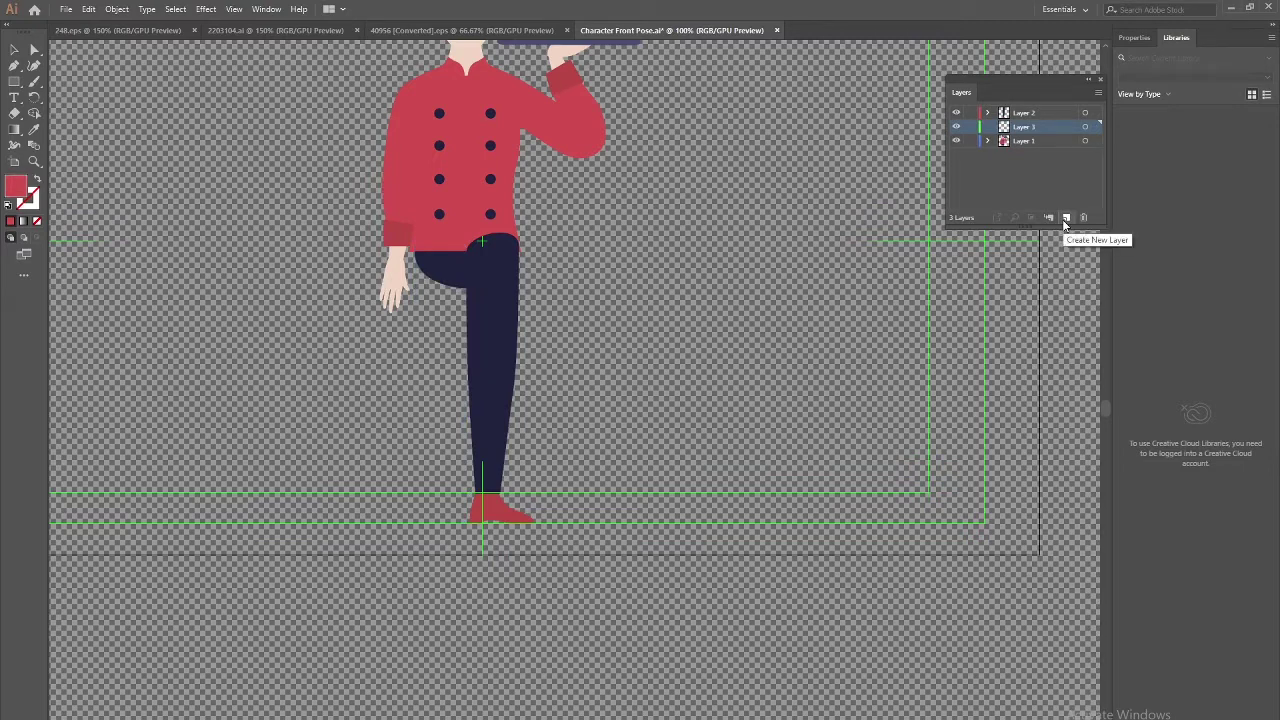
key("ctrl+z")
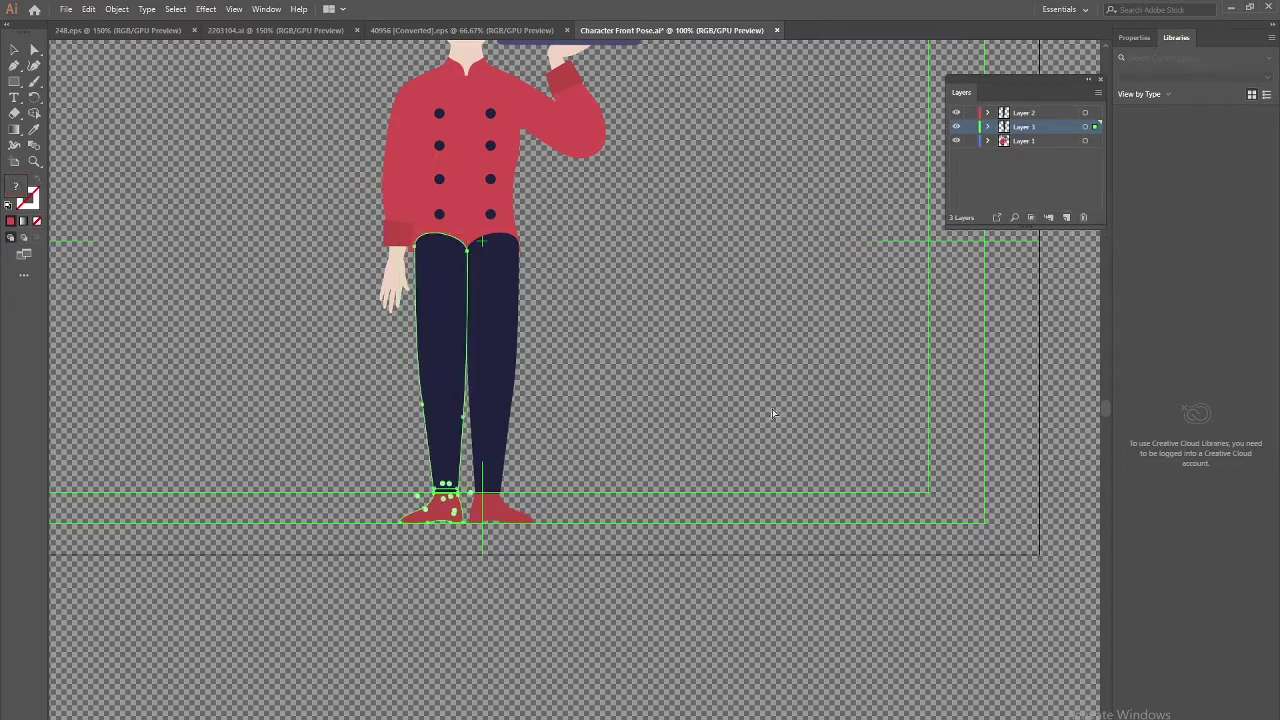
key("Delete")
key("ctrl+f")
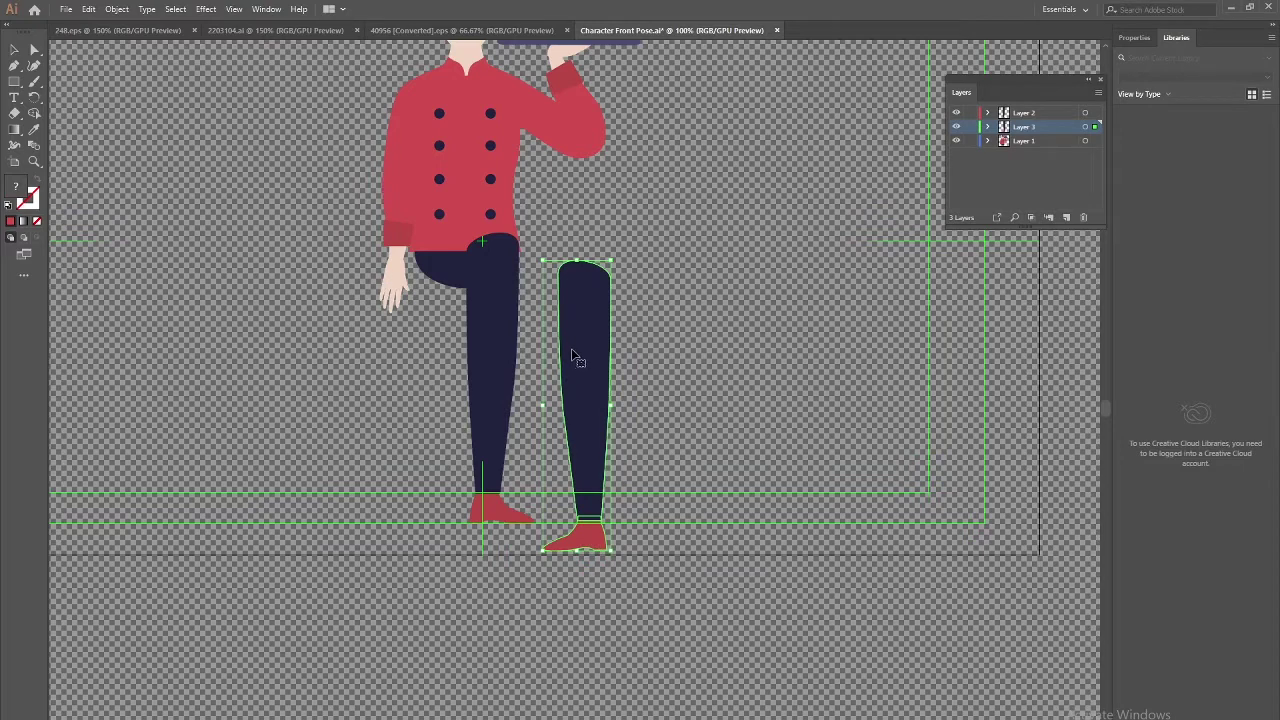
key("Delete")
key("ctrl+f")
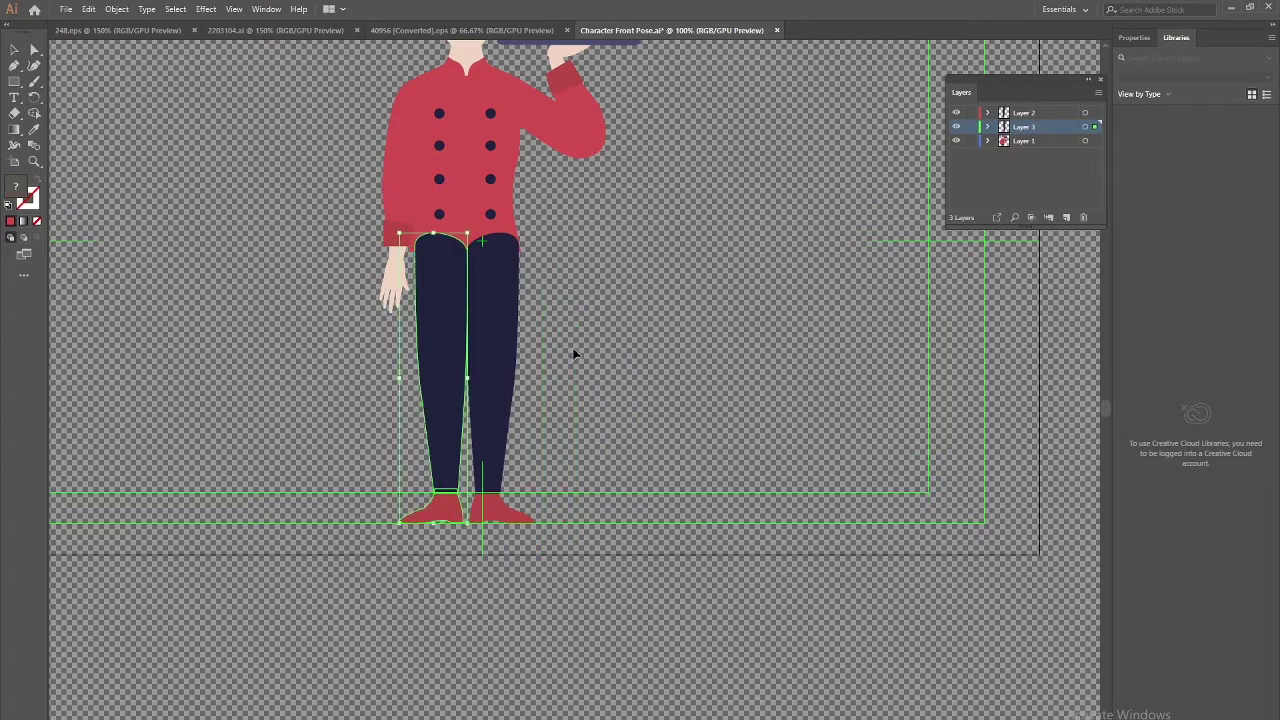
Check Layer 2's leg by toggling its visibility, then rename it 'Leg L'.
left_click(1022, 114)
left_click(960, 113)
left_click(960, 113)
left_click(960, 113)
left_click(960, 113)
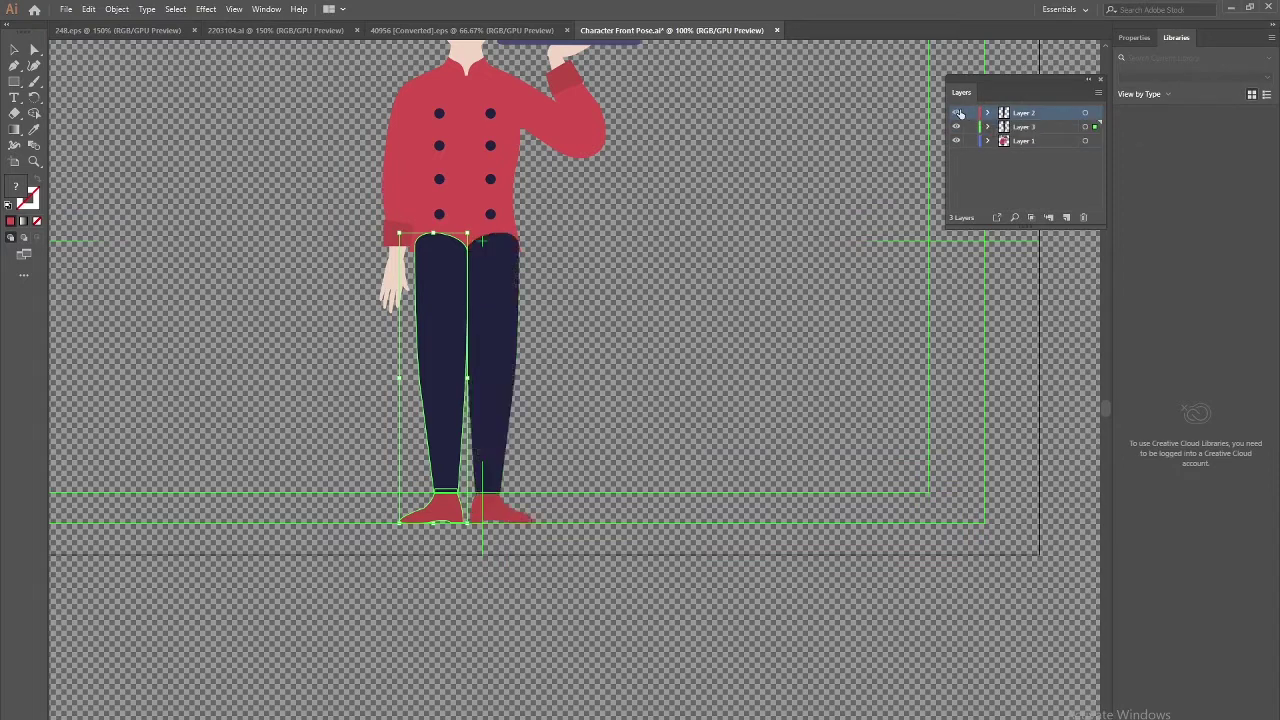
left_click(960, 113)
left_click(960, 113)
left_click(960, 113)
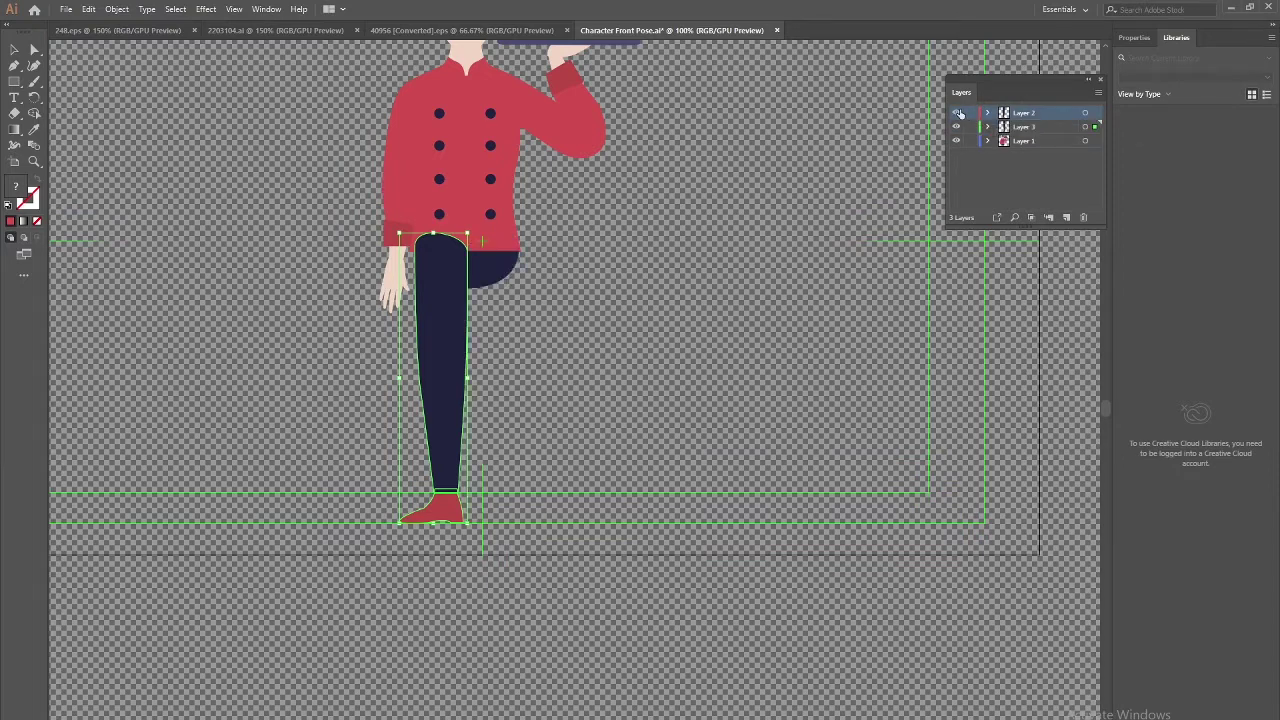
left_click(960, 113)
double_click(1030, 113)
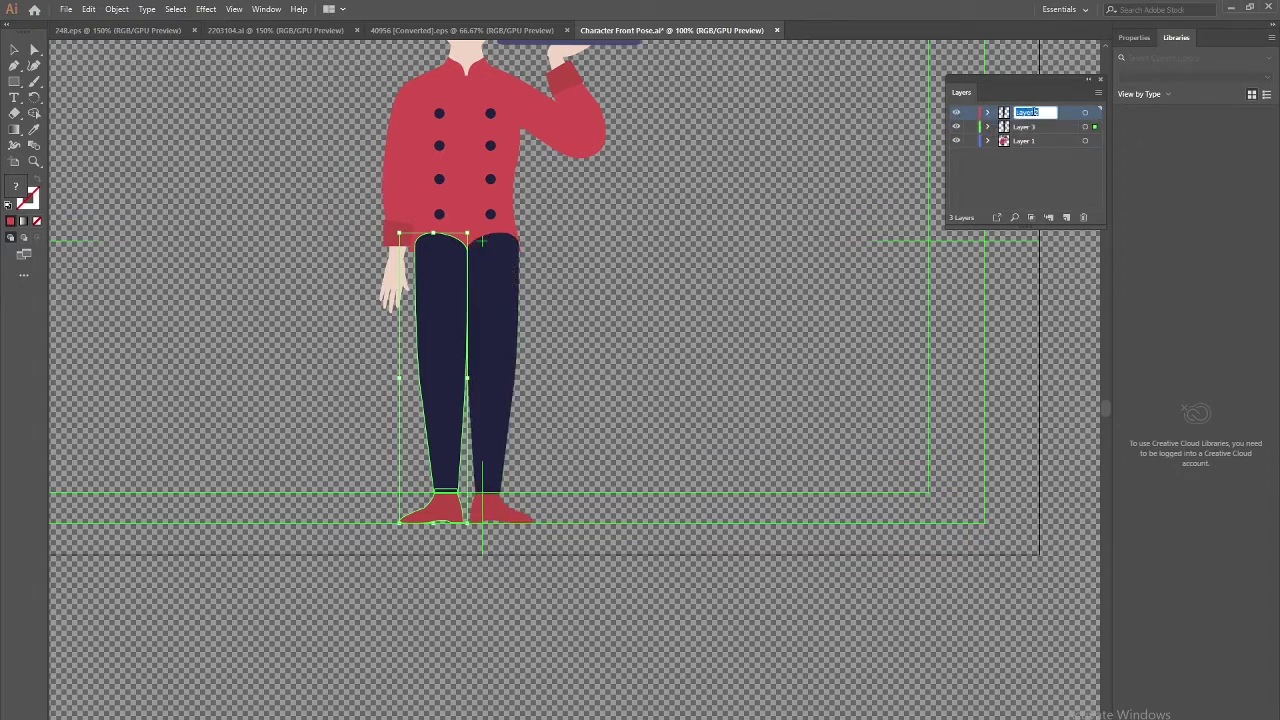
type("Leg L")
key("Return")
Check Layer 3's leg and rename that layer 'Leg R'.
left_click(1022, 128)
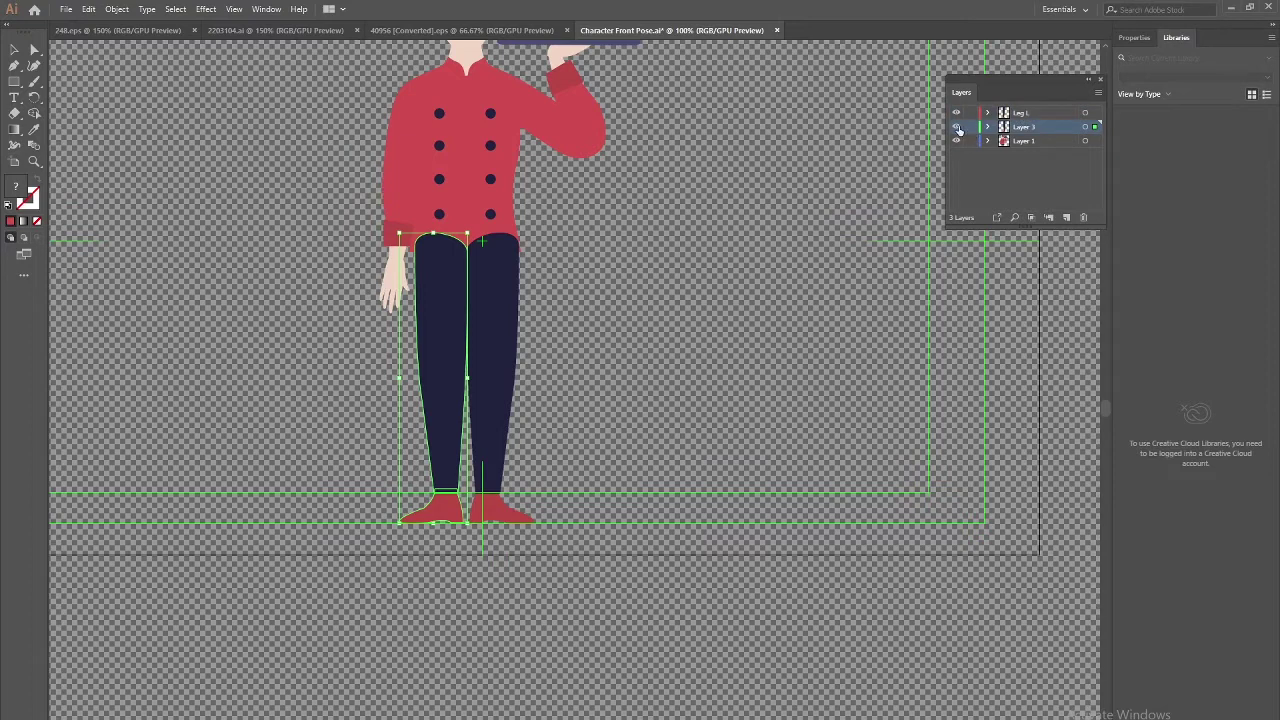
left_click(957, 127)
left_click(957, 127)
double_click(1030, 127)
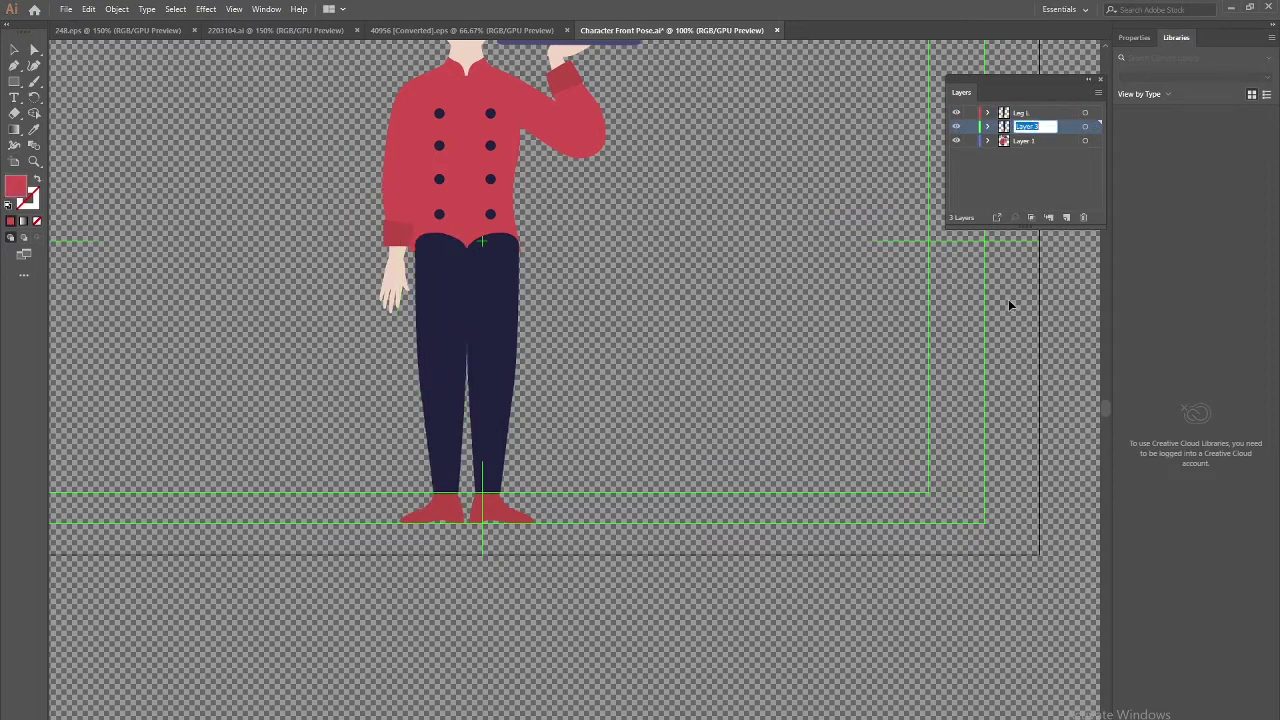
type("Leg R")
key("Return")
Hide the Leg L and Leg R layers and select just the serving cloche.
left_click(956, 113)
left_click(956, 127)
scroll(620, 373, "up", 2)
scroll(620, 373, "up", 2)
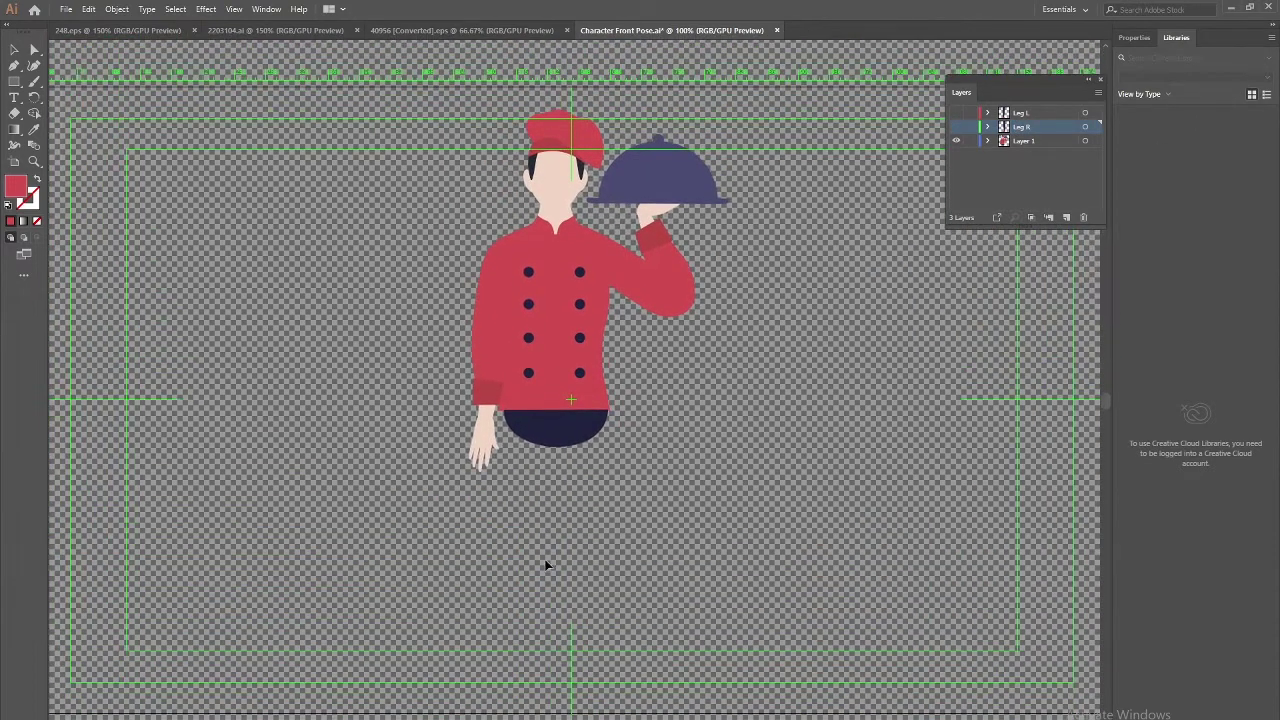
left_click(644, 230)
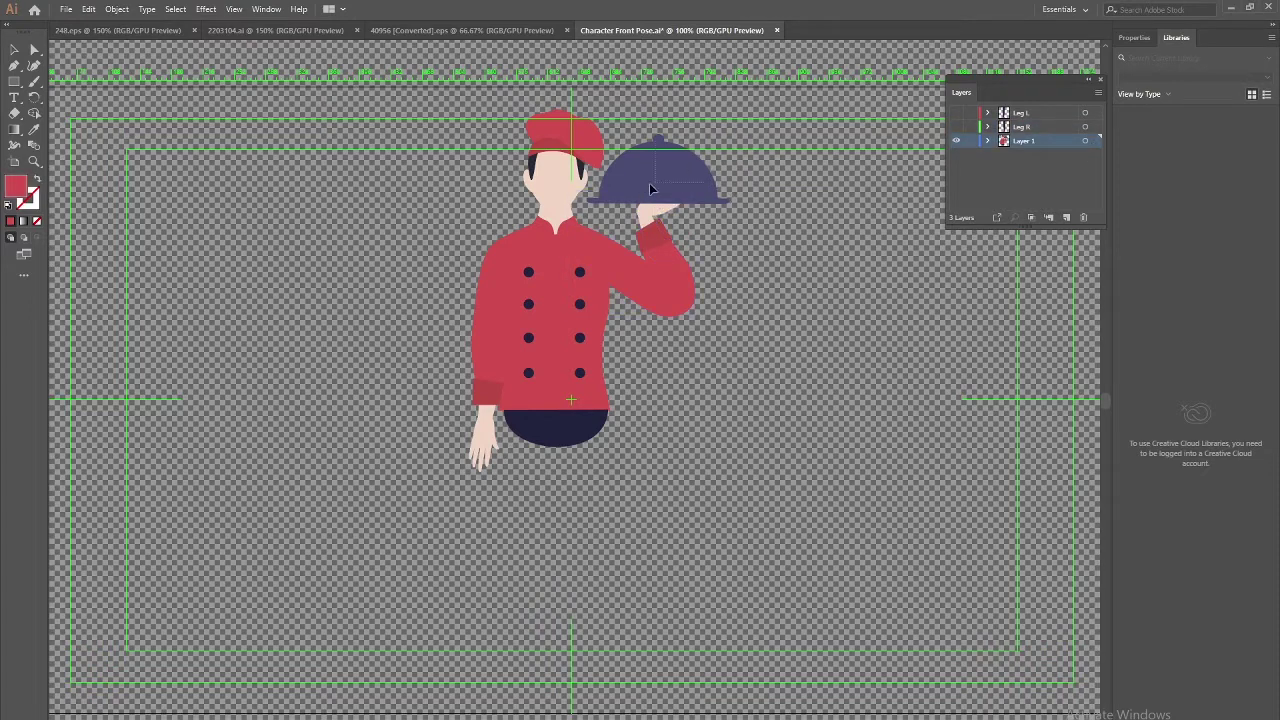
left_click(610, 199)
left_click(716, 222)
left_click(685, 167)
Cut the cloche and paste it in place on a new layer named 'Pot'.
left_click_drag(685, 180, 816, 258)
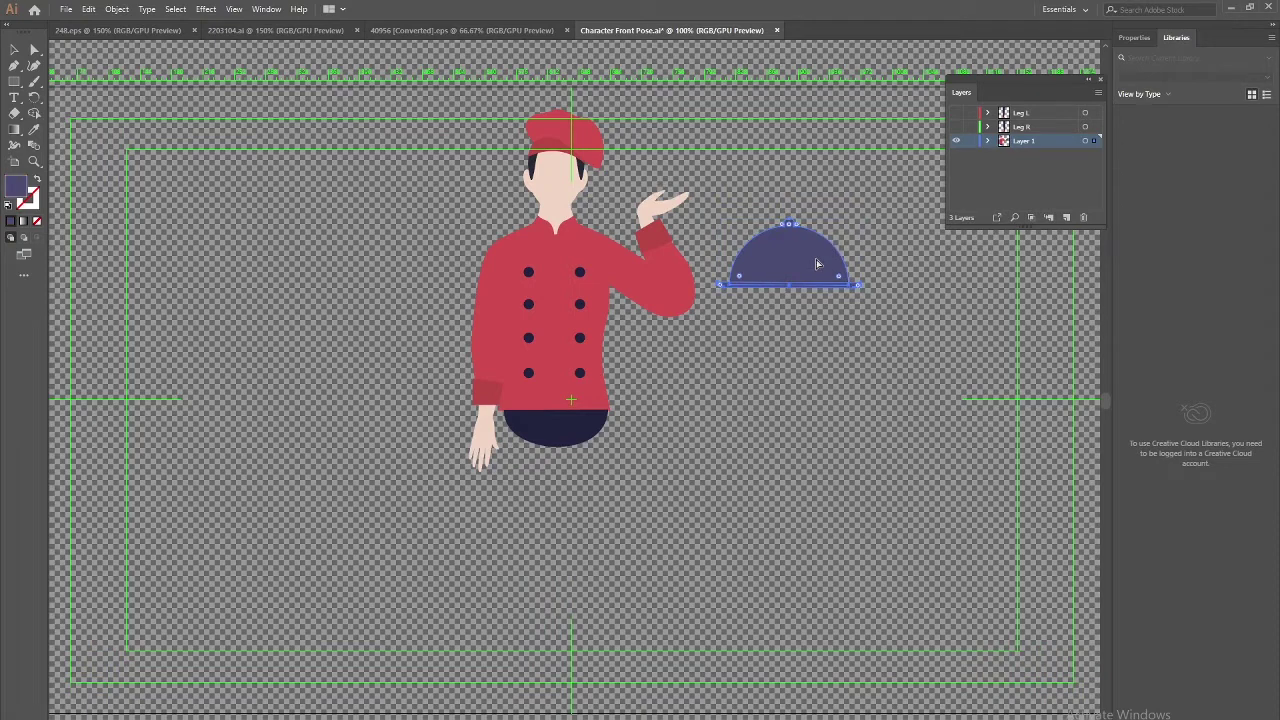
key("ctrl+z")
key("Delete")
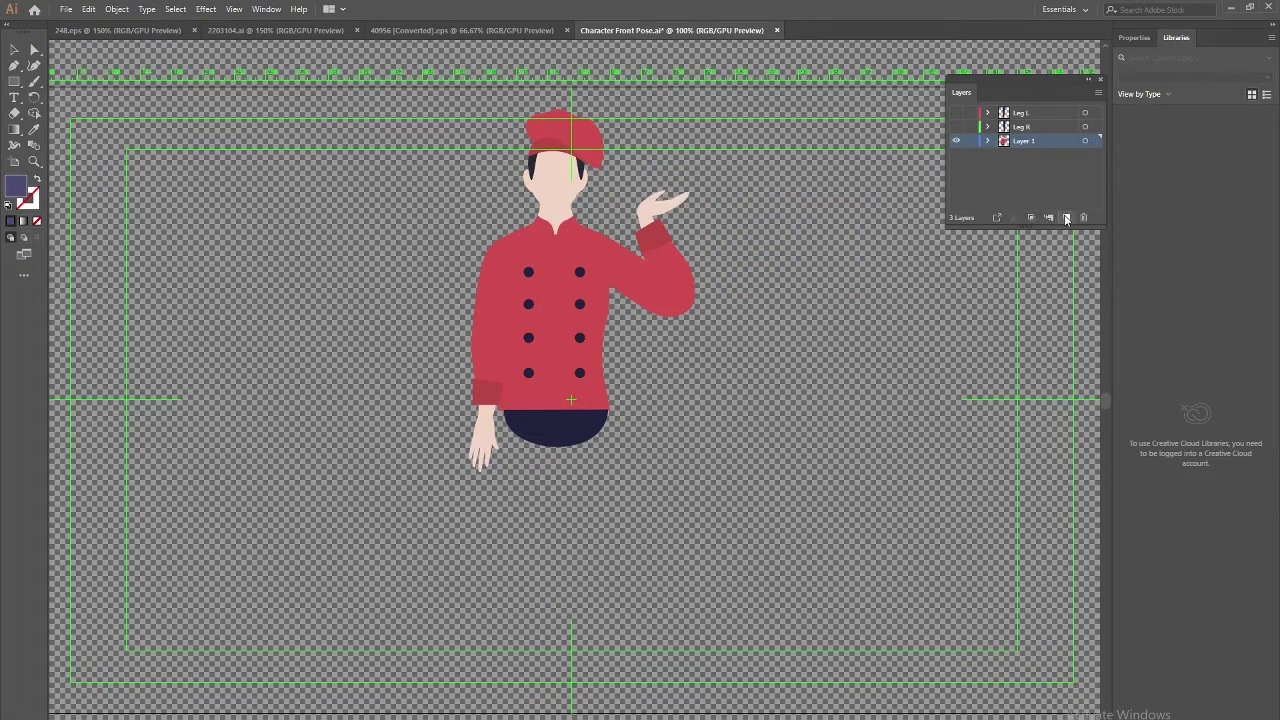
left_click(1066, 218)
key("ctrl+f")
double_click(1030, 141)
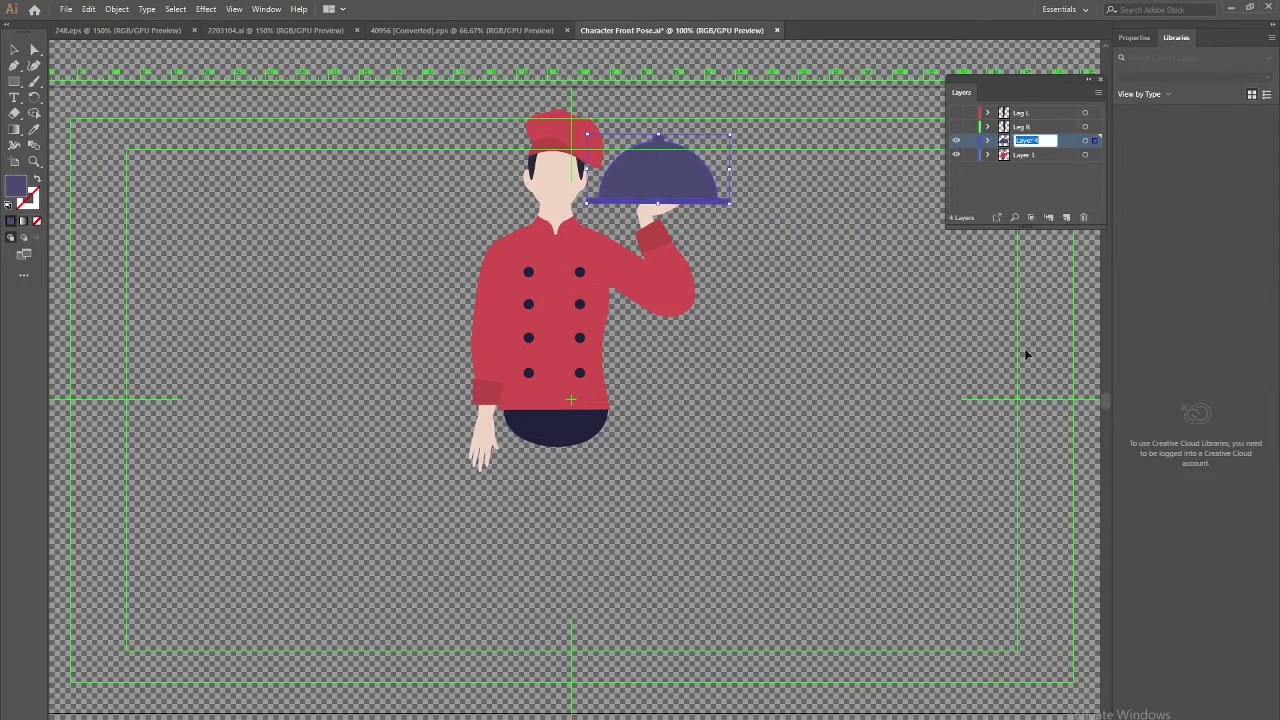
type("Pot")
key("Return")
Hide Pot and move the raised arm onto a new layer named 'Hand L'.
left_click(956, 141)
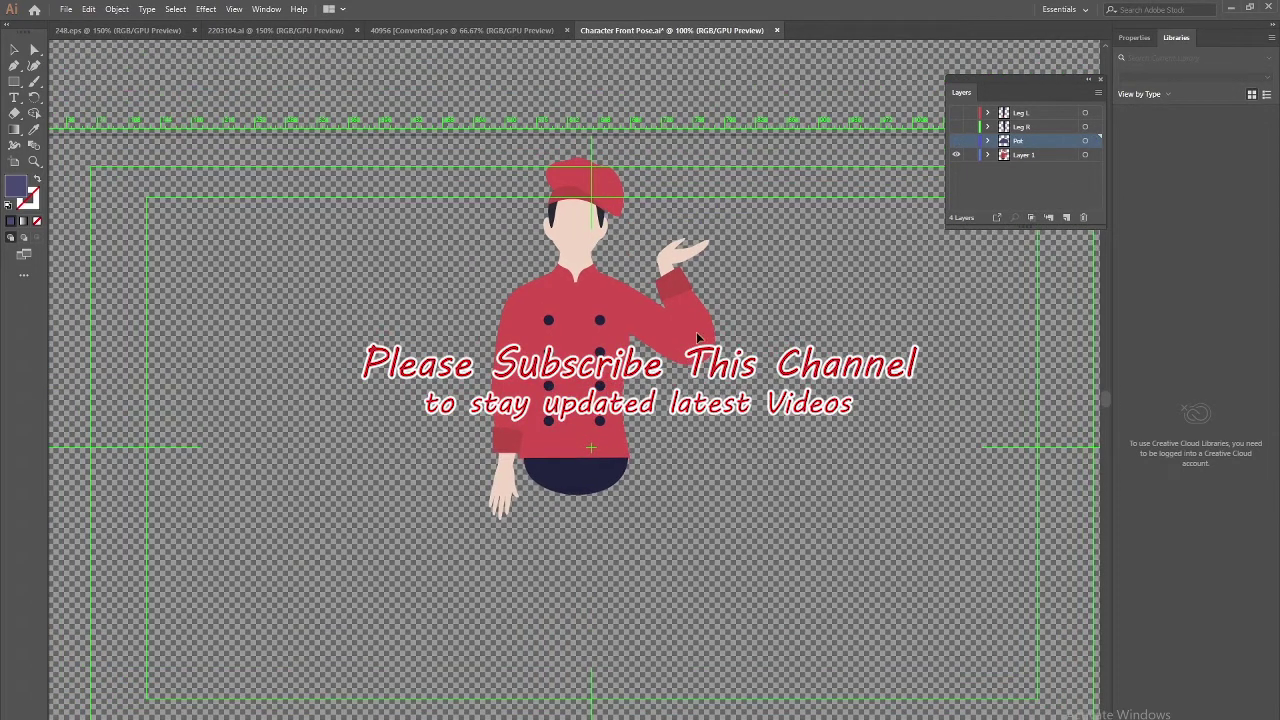
left_click_drag(682, 378, 724, 370)
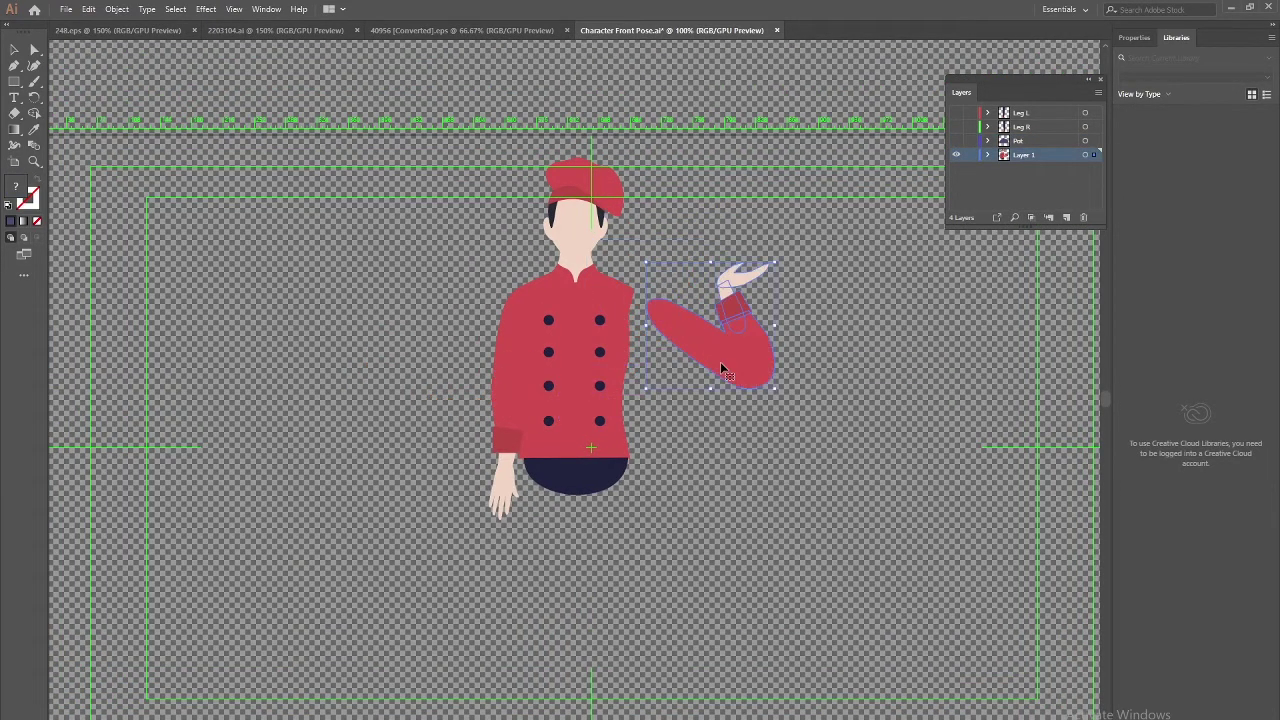
key("ctrl+z")
key("ctrl+x")
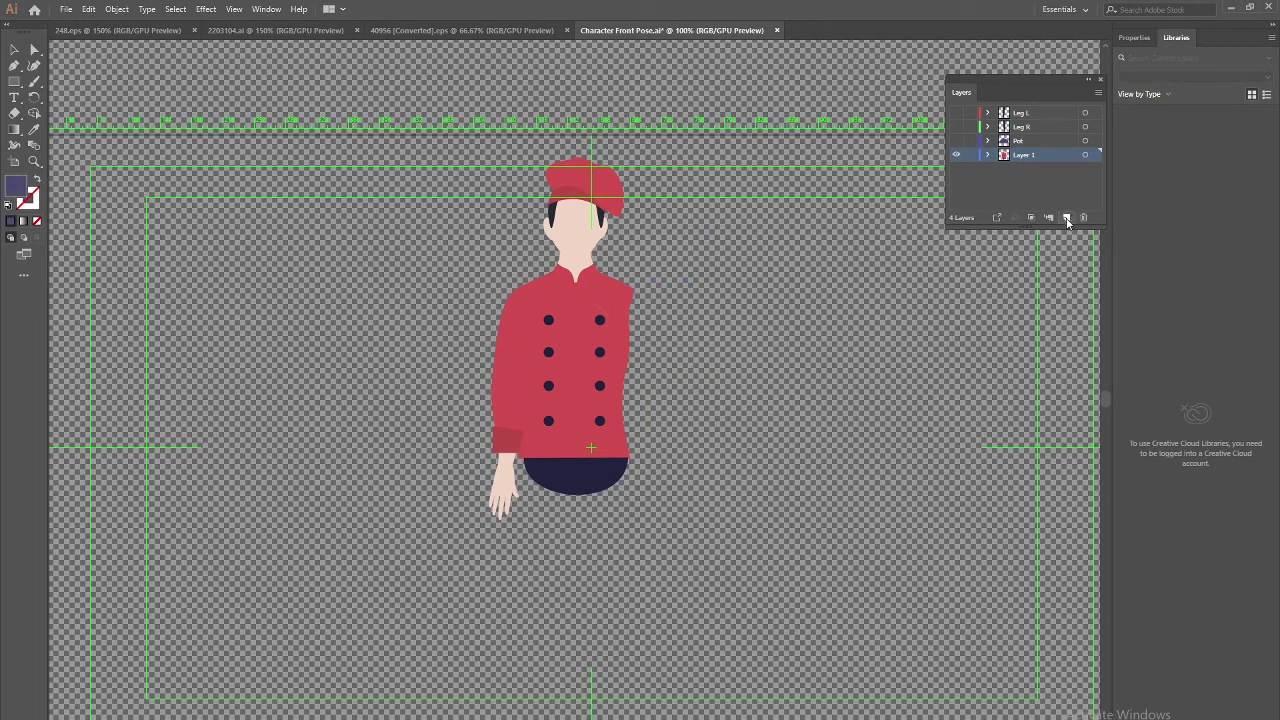
left_click(1066, 218)
key("ctrl+f")
double_click(1023, 155)
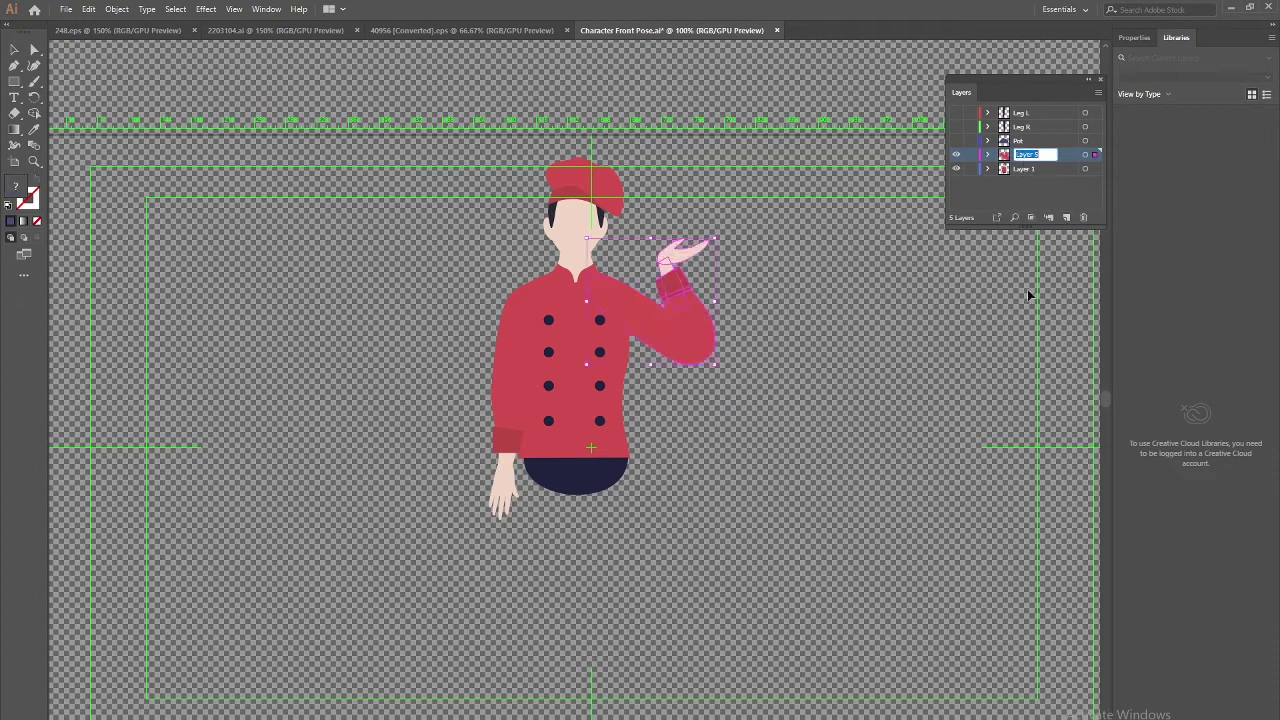
type("Handd")
key("Return")
Hide Hand L and move the hanging arm onto a new layer named 'Hand R'.
left_click(956, 155)
left_click(506, 395)
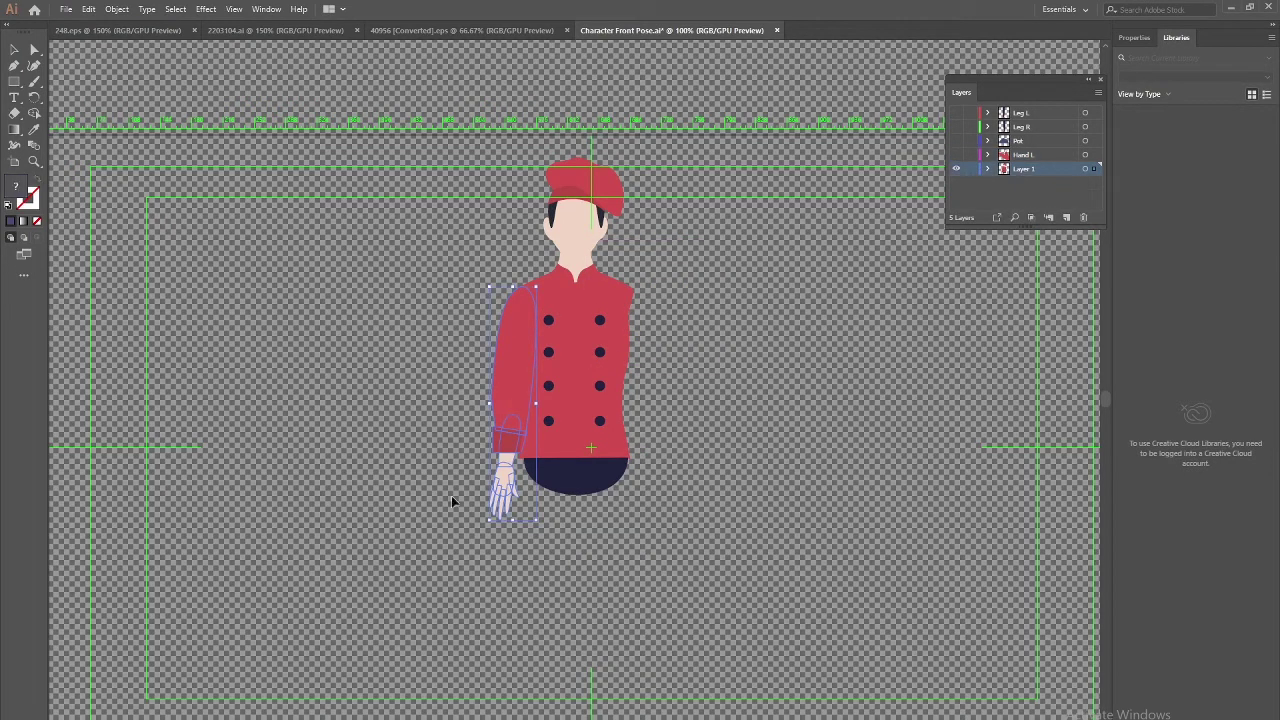
key("Delete")
left_click(1066, 217)
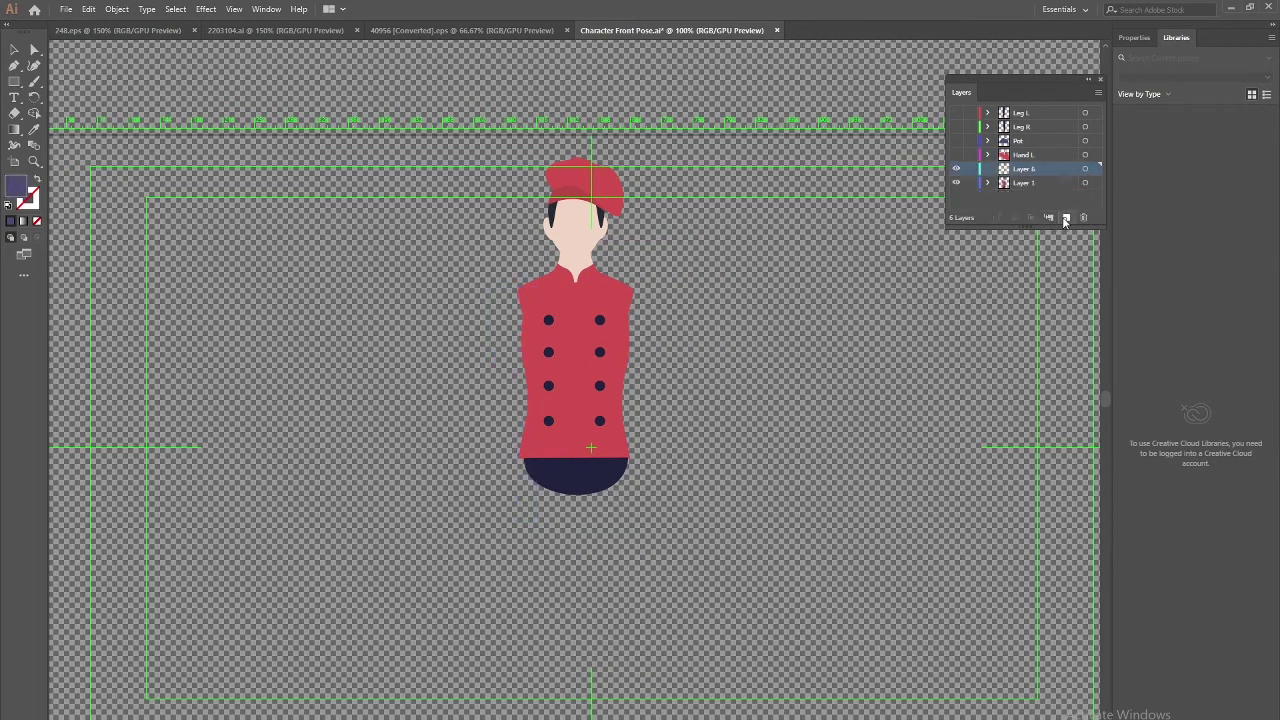
key("ctrl+f")
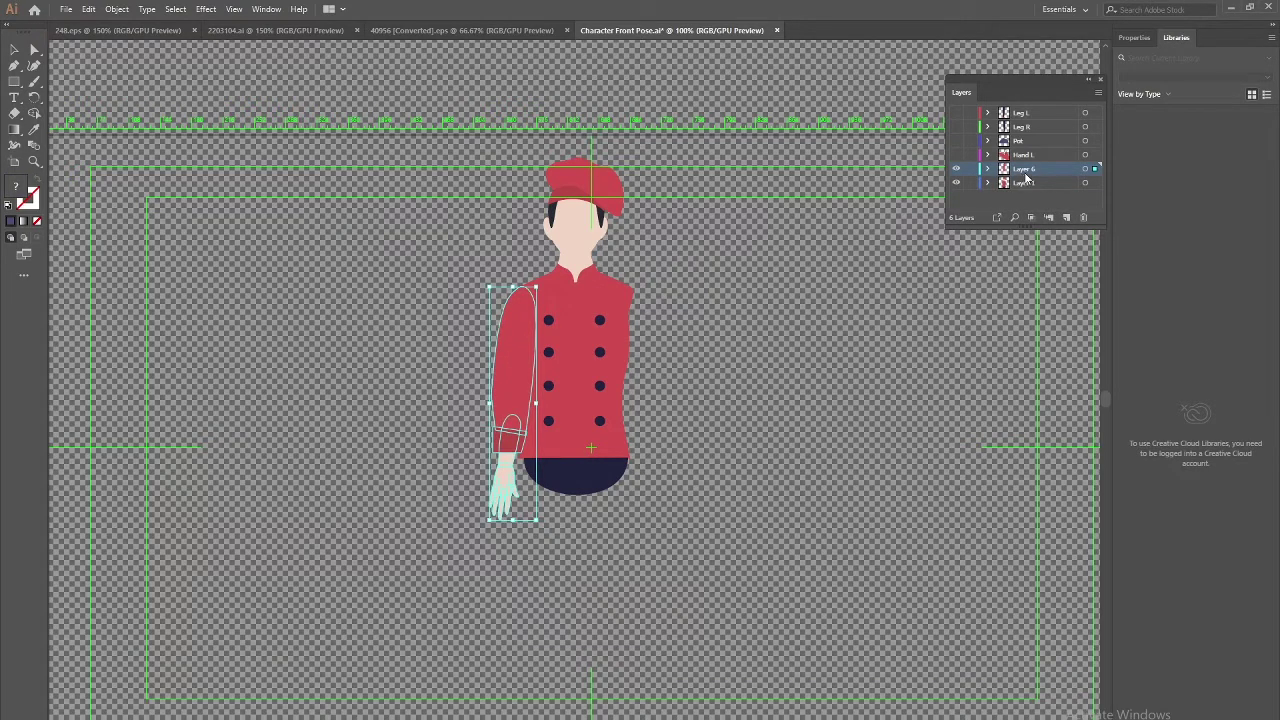
double_click(1025, 170)
type("Hand")
key("BackSpace")
key("Return")
Hide Hand R and move the head, hat and hair onto a new layer named 'Face'.
left_click(956, 168)
left_click(585, 252)
scroll(585, 252, "up", 4)
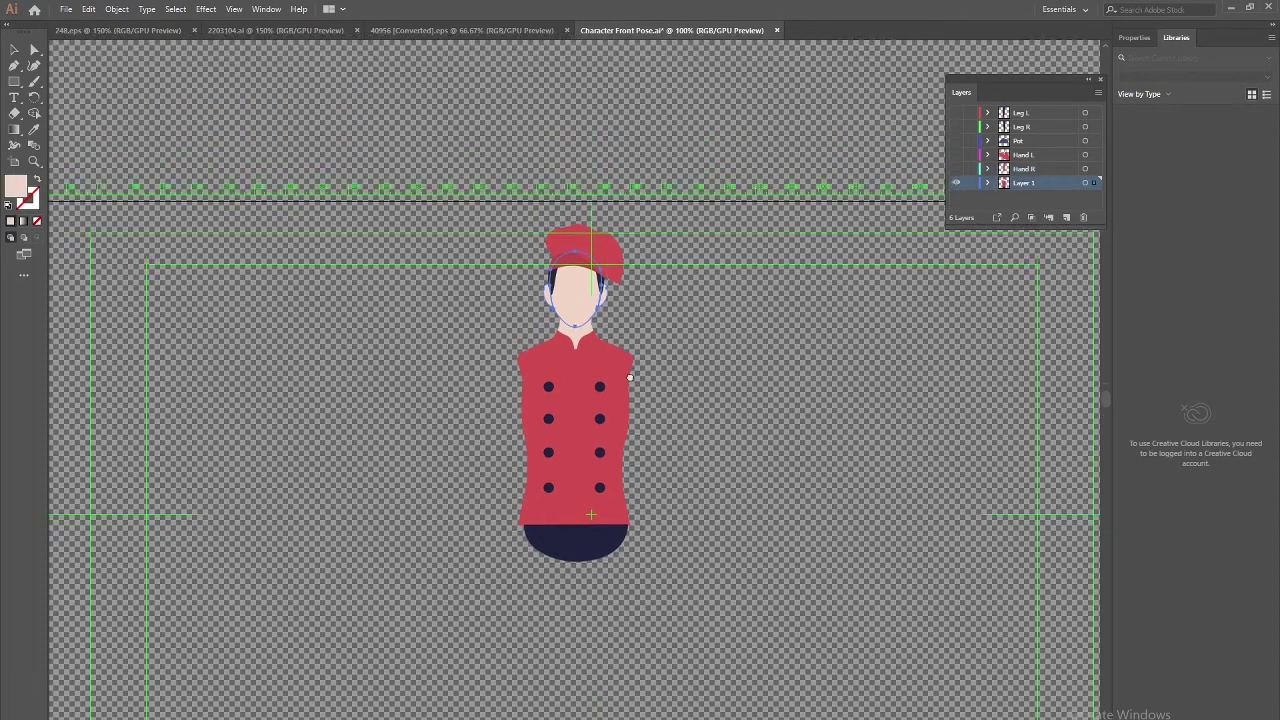
left_click(657, 294)
left_click(542, 340)
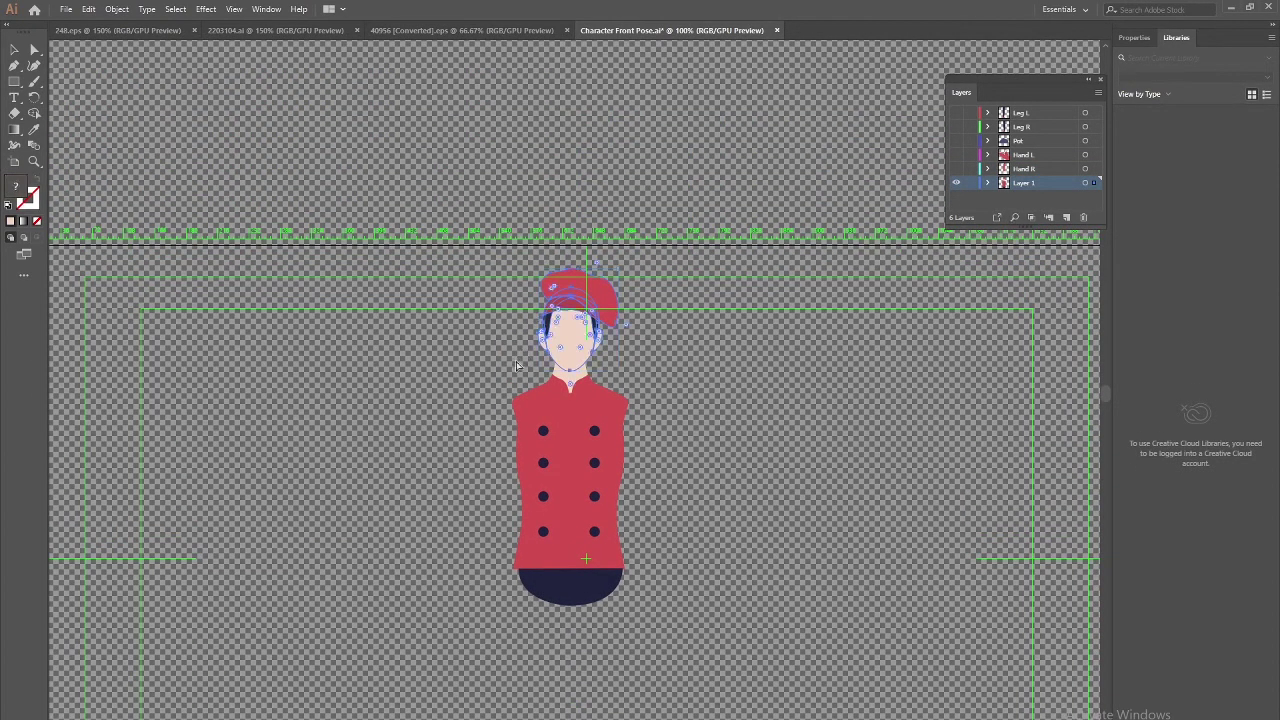
key("Delete")
left_click(1066, 217)
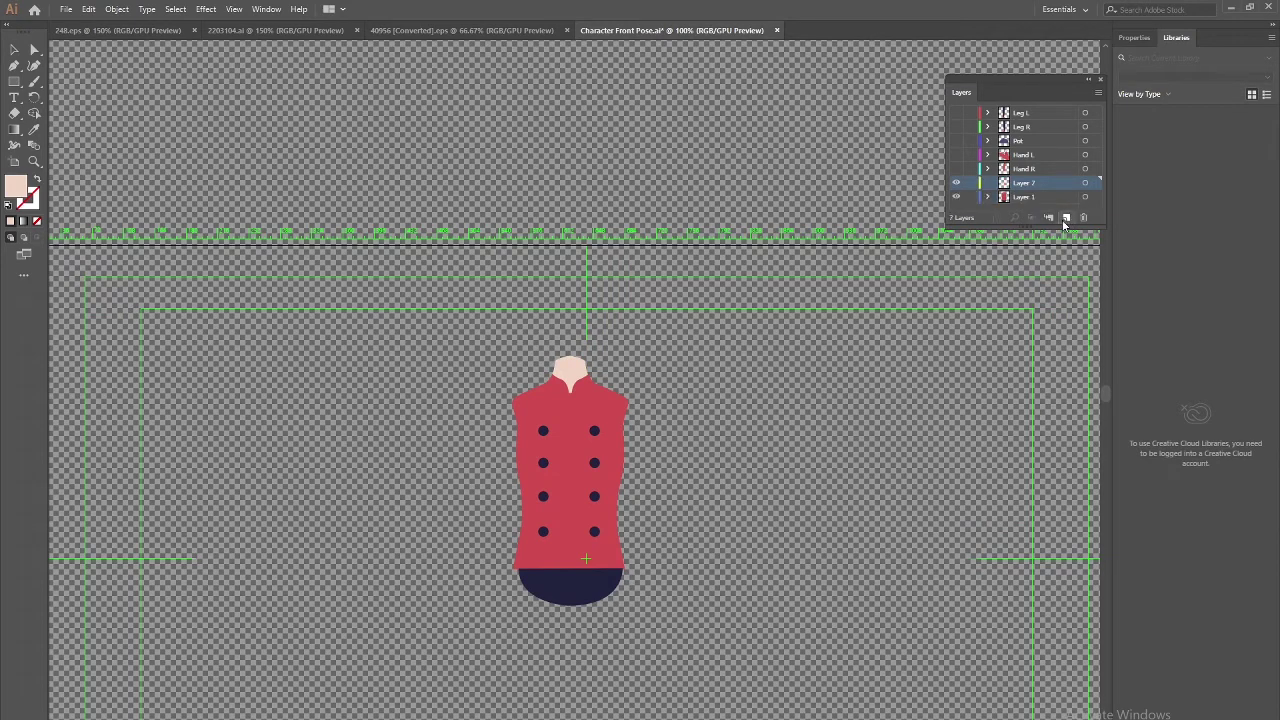
key("ctrl+f")
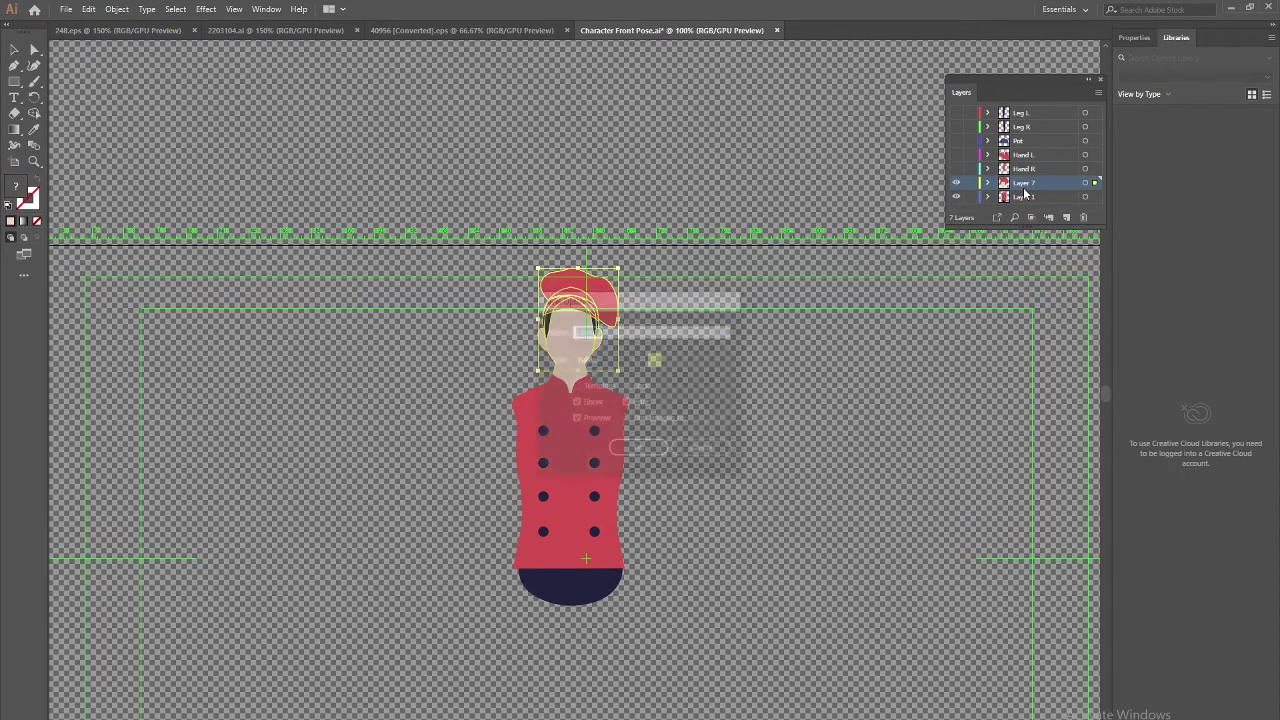
double_click(1020, 187)
left_click(703, 450)
double_click(1028, 182)
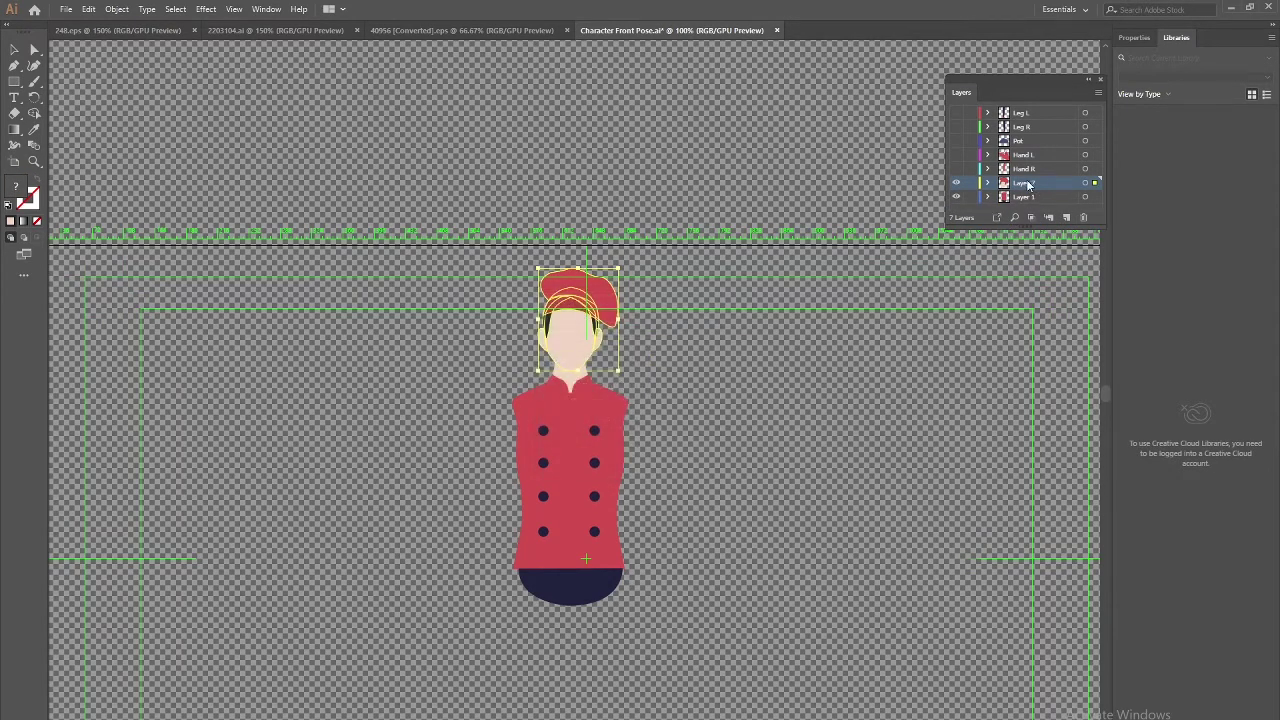
type("Head")
key("Return")
left_click(780, 510)
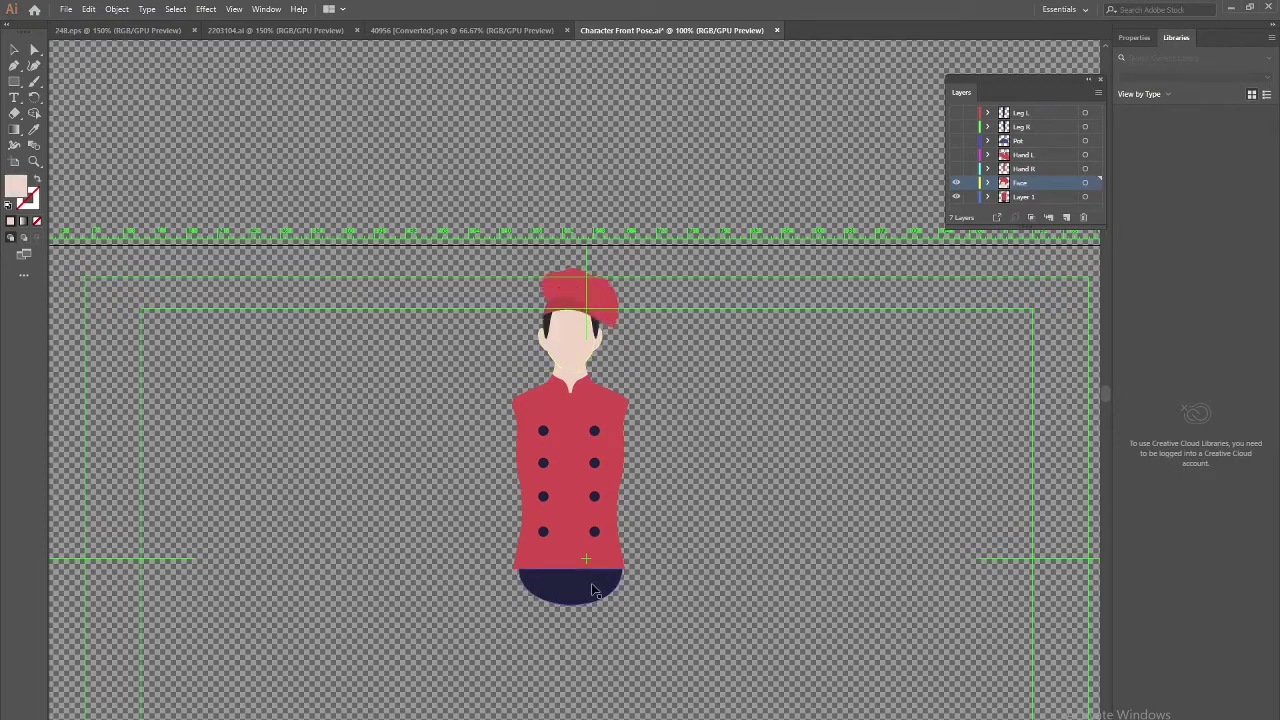
Move the navy lower-body shape onto a new layer named 'Lower Body'.
left_click(585, 592)
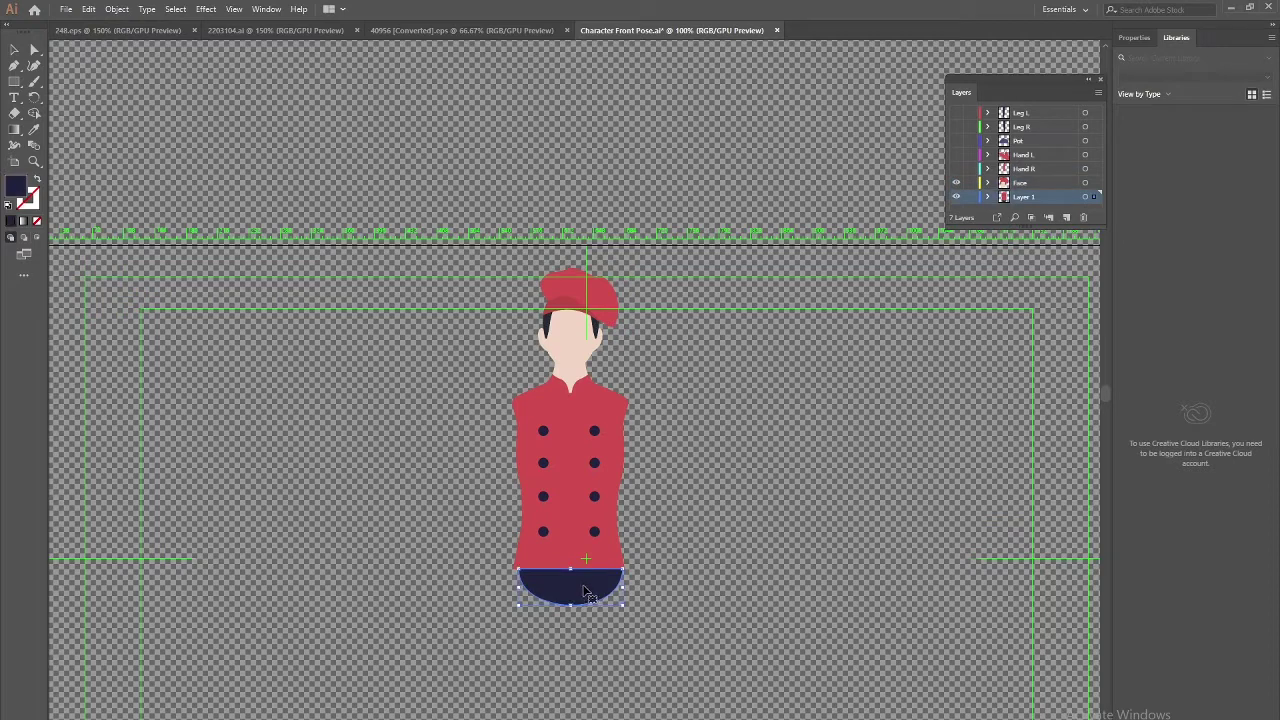
key("Delete")
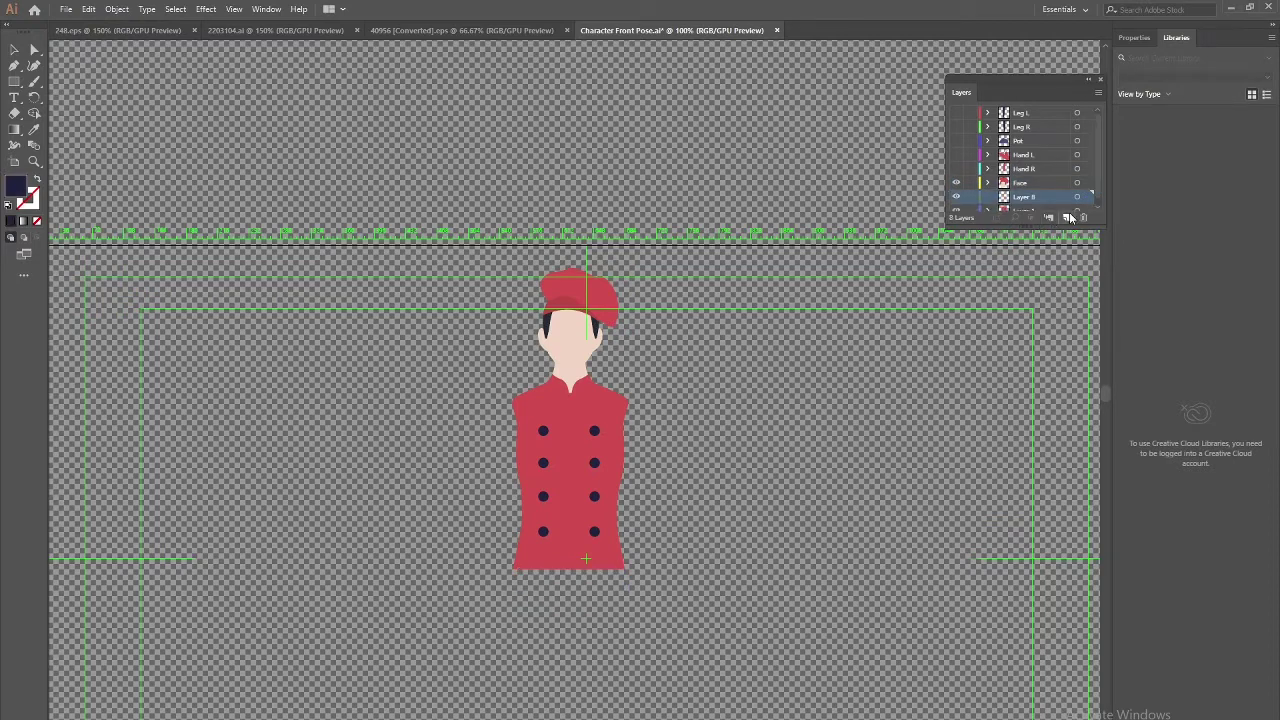
left_click(1067, 217)
key("ctrl+f")
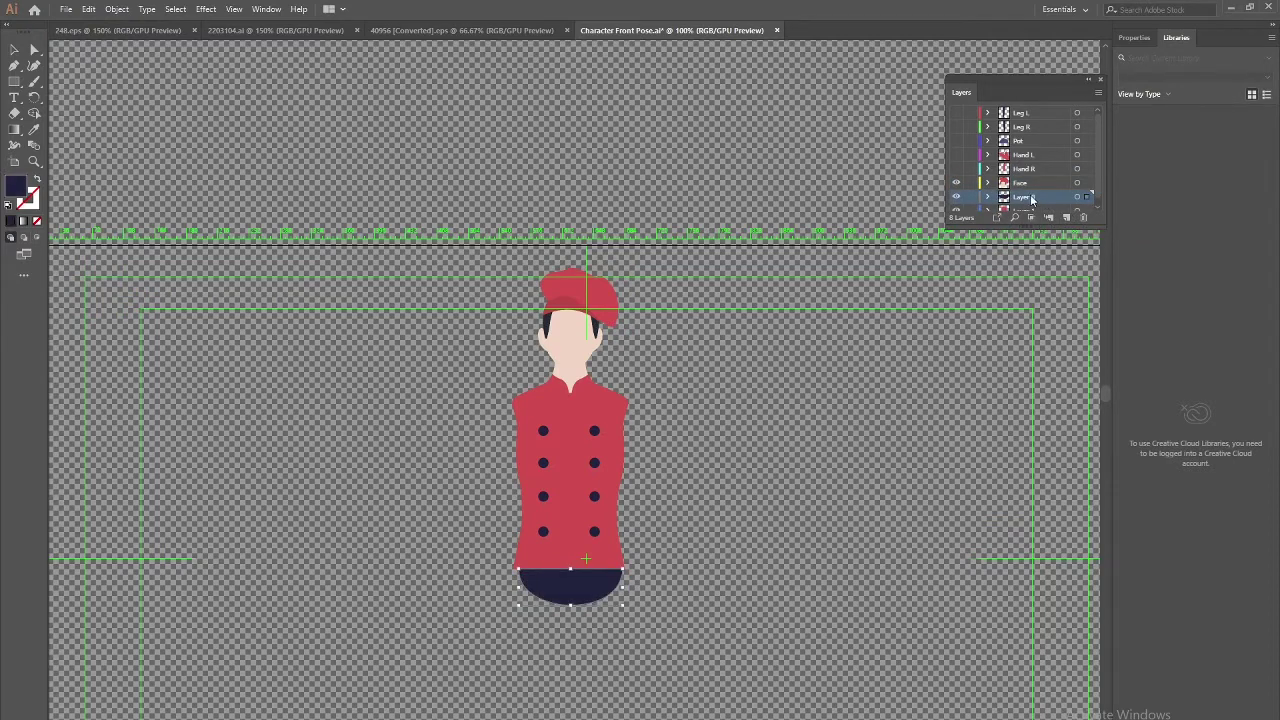
double_click(1030, 197)
type("Le")
type("ody")
key("Return")
Check the remaining jacket on Layer 1 and rename it 'Body'.
scroll(1025, 160, "down", 1)
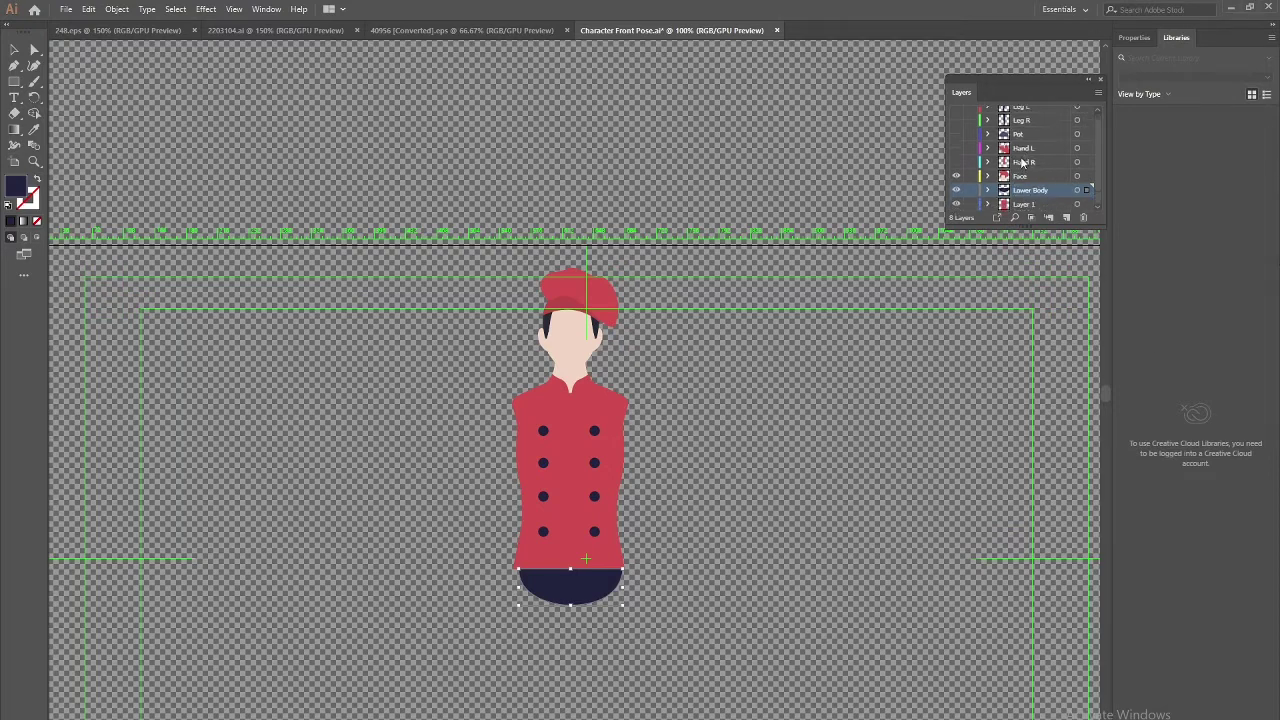
left_click(956, 204)
left_click(956, 204)
left_click(956, 204)
left_click(956, 204)
double_click(1024, 204)
type("Body")
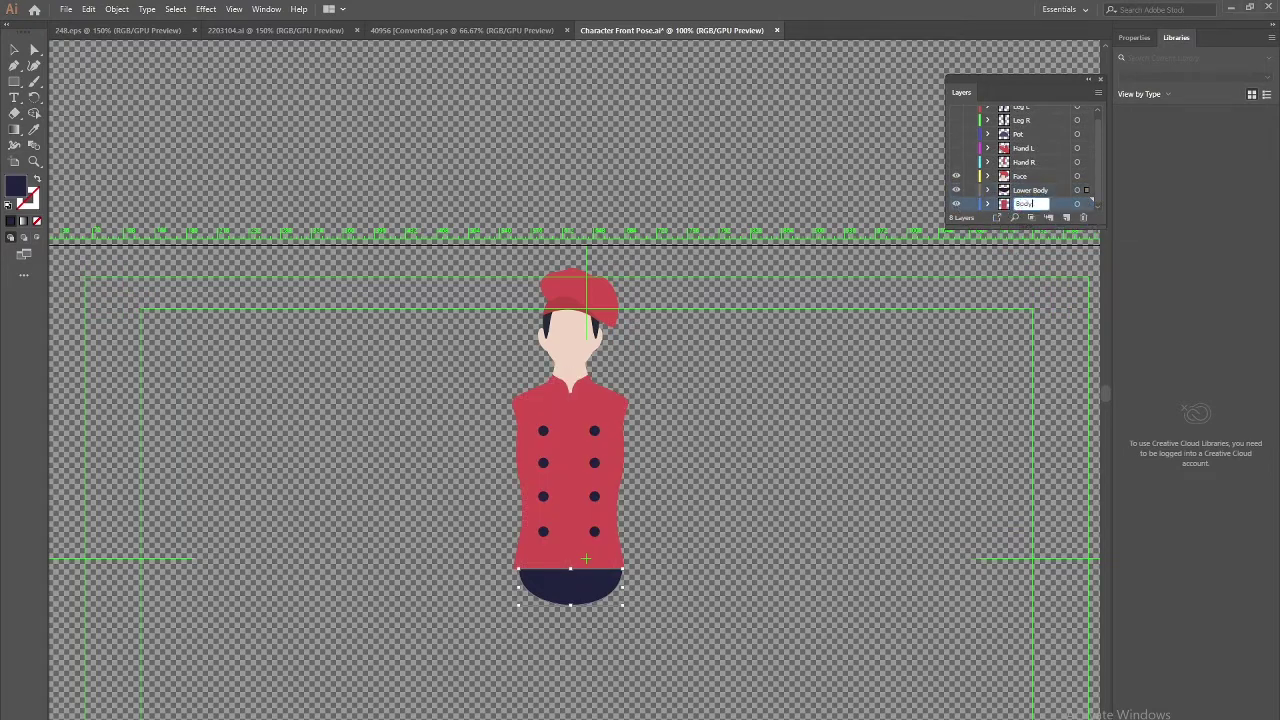
key("Return")
Make the hands, Pot and leg layers visible in the Illustrator Layers panel.
left_click_drag(956, 162, 955, 115)
scroll(1000, 182, "down", 1)
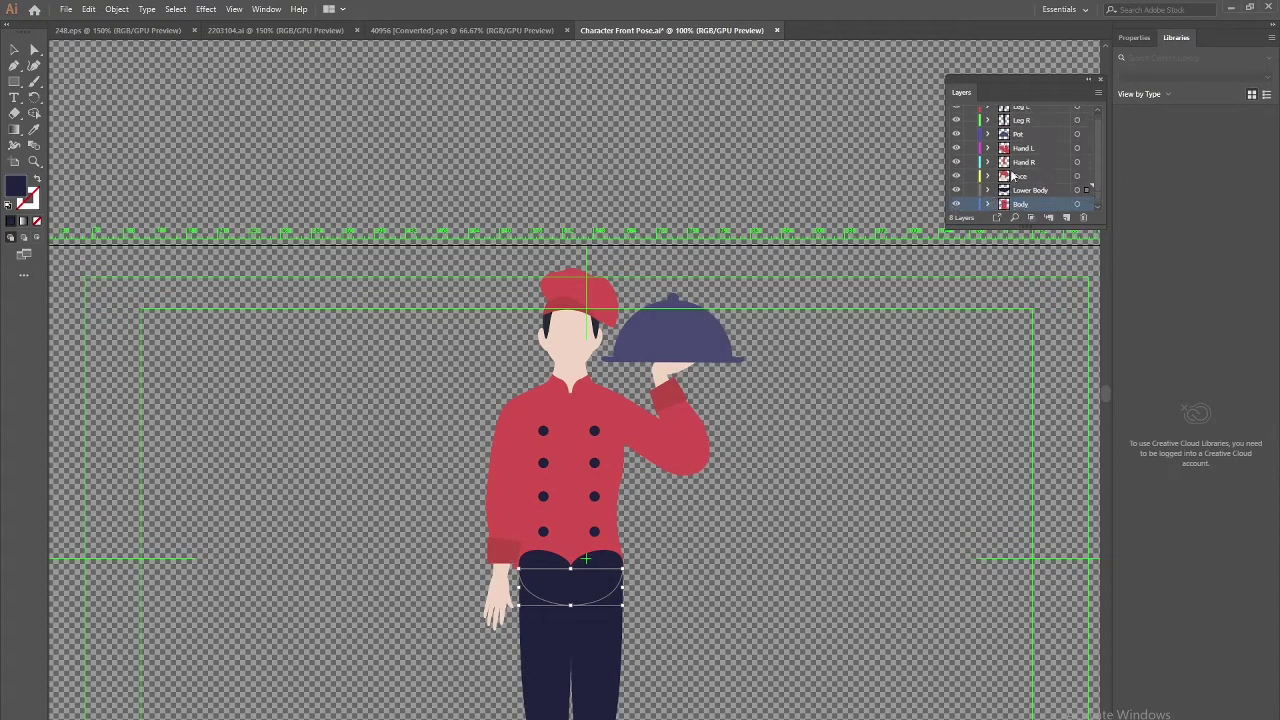
scroll(1097, 166, "up", 1)
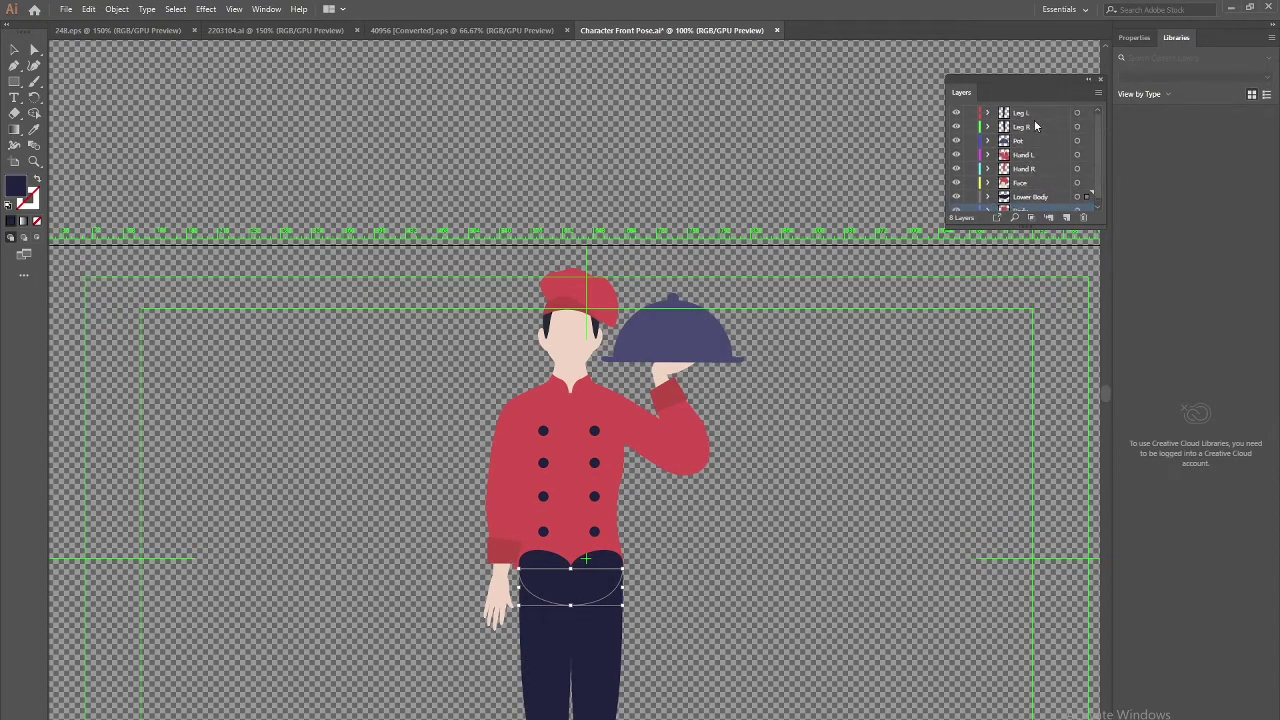
Move Leg L and Leg R to the bottom of the stack and Lower Body beneath Body.
left_click(777, 546)
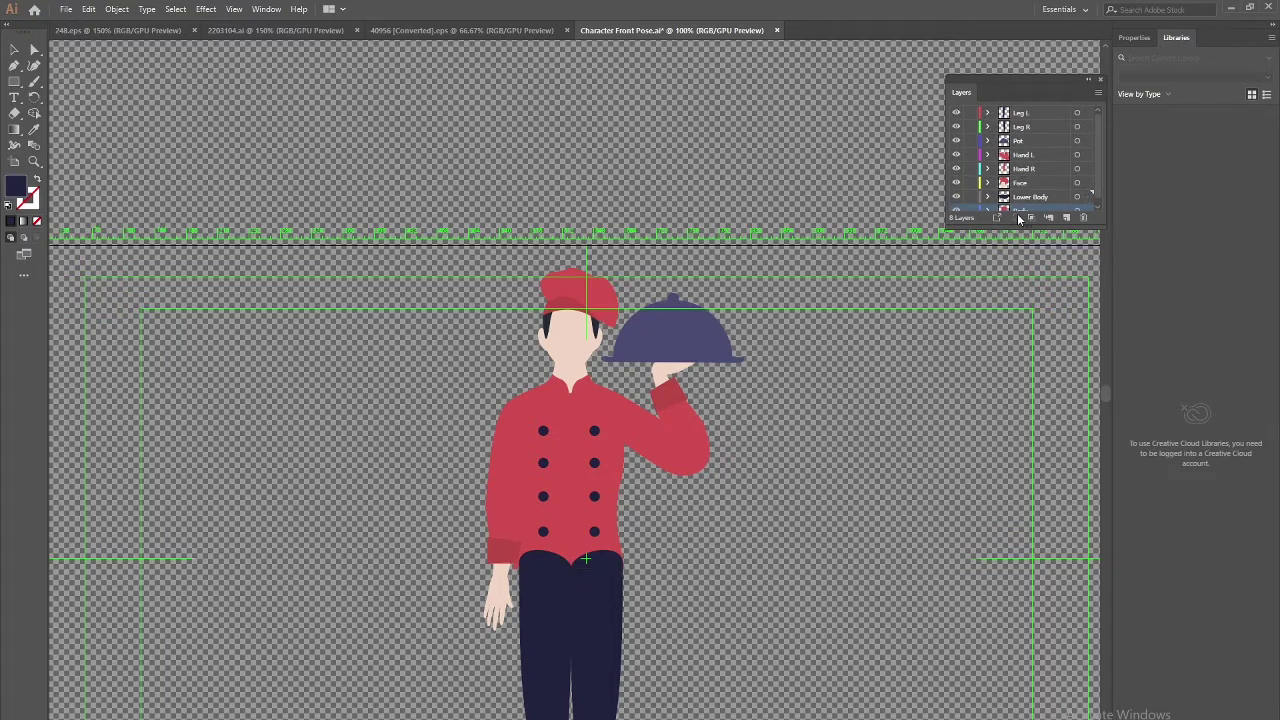
left_click(1020, 113)
left_click(1021, 127, "shift")
left_click_drag(1023, 131, 1028, 209)
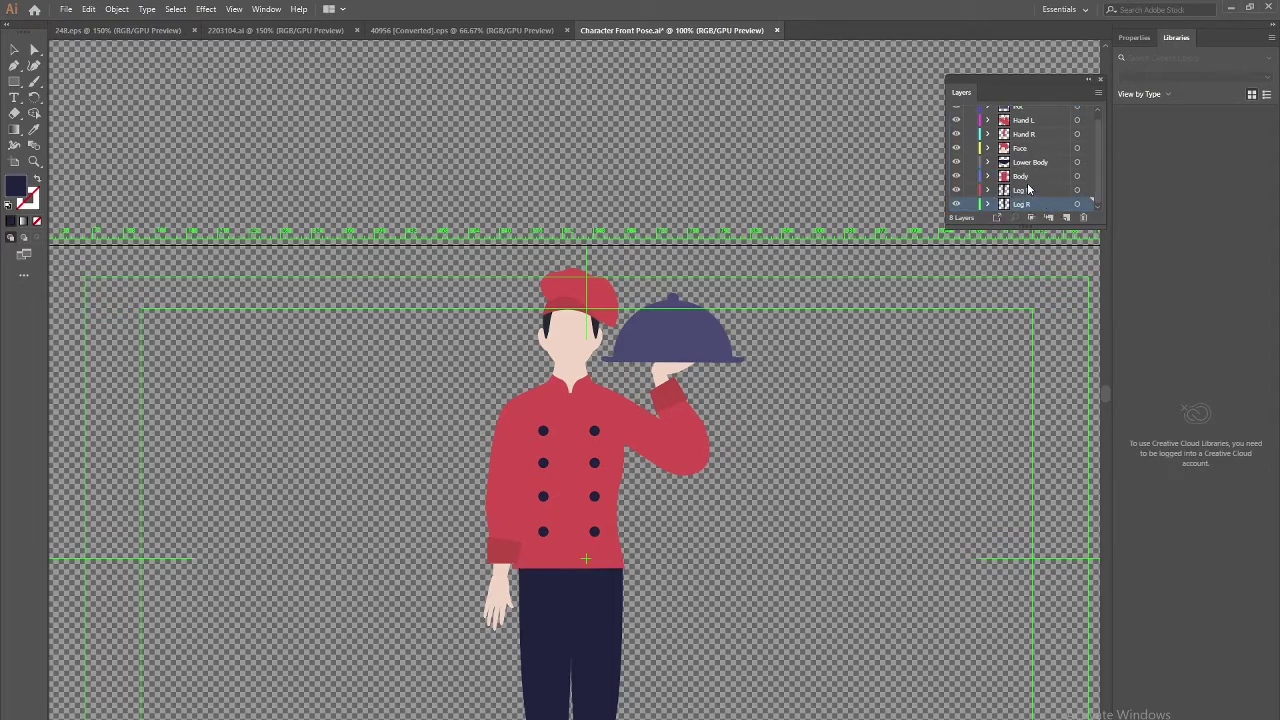
left_click(568, 600)
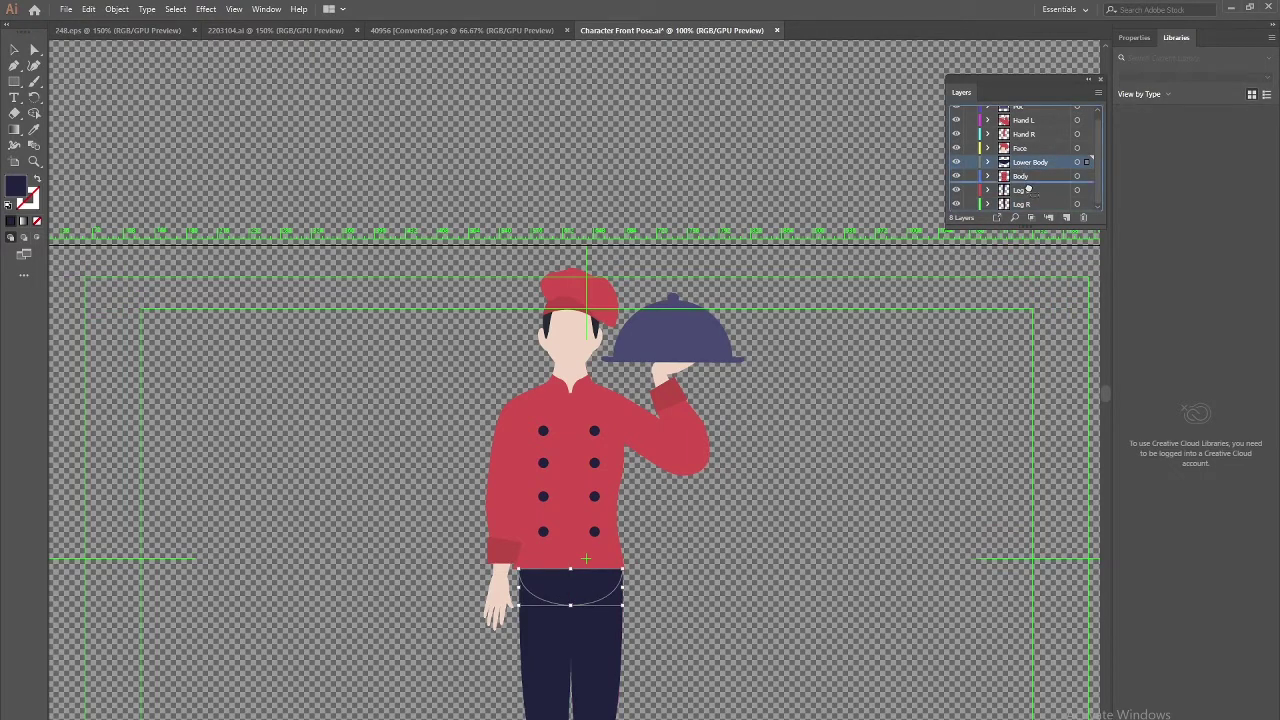
left_click_drag(1027, 176, 1027, 184)
Check which layers hold the two arms, then zoom out to the whole artboard.
left_click(820, 508)
left_click(512, 478)
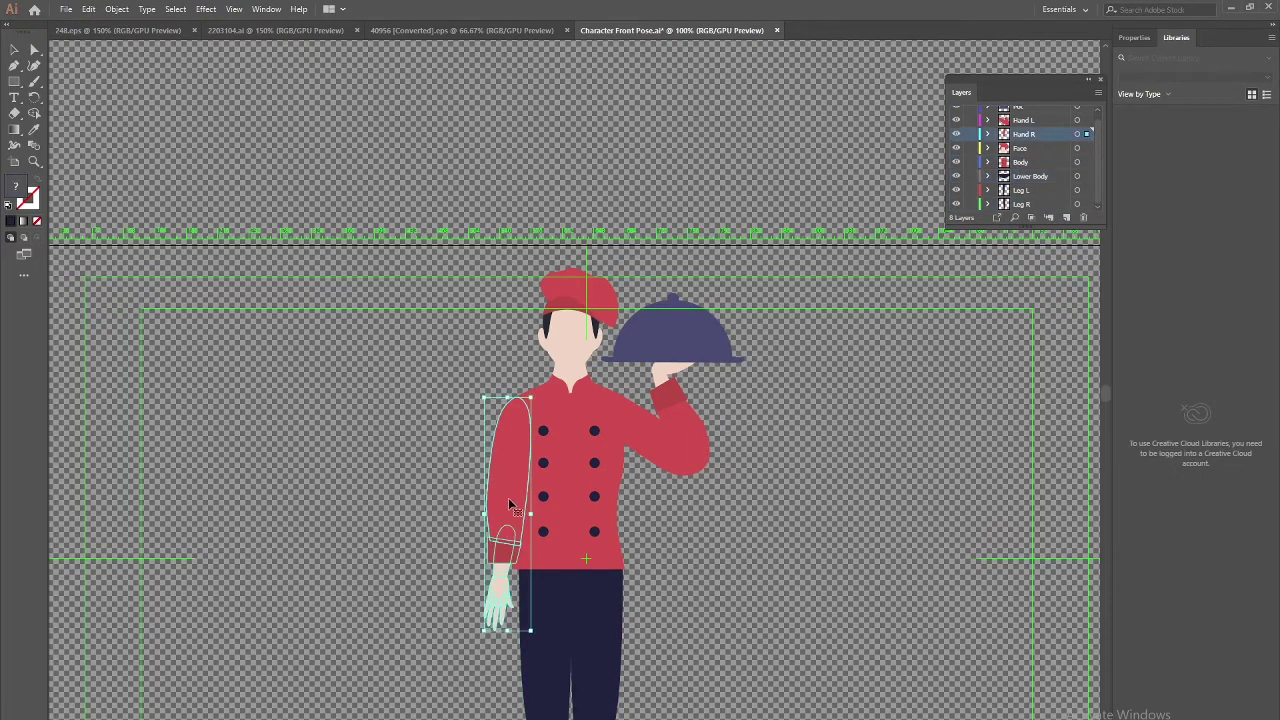
left_click(648, 442)
left_click(819, 466)
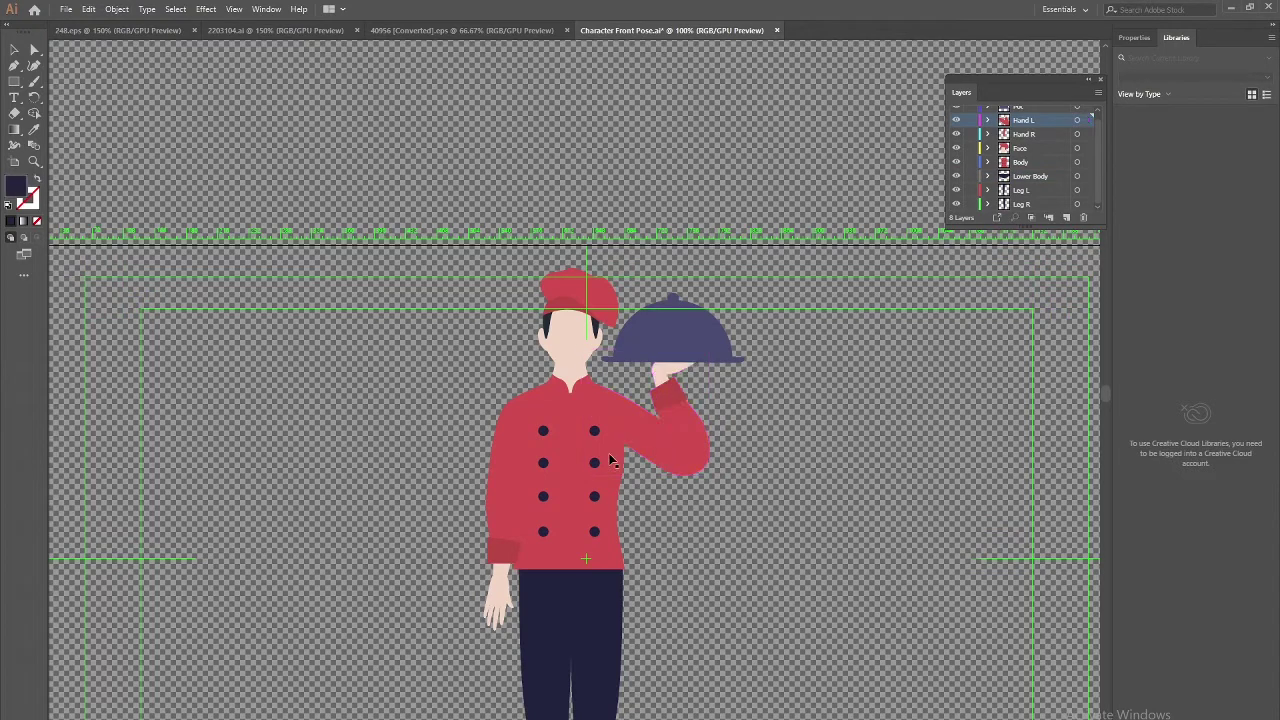
scroll(970, 175, "up", 1)
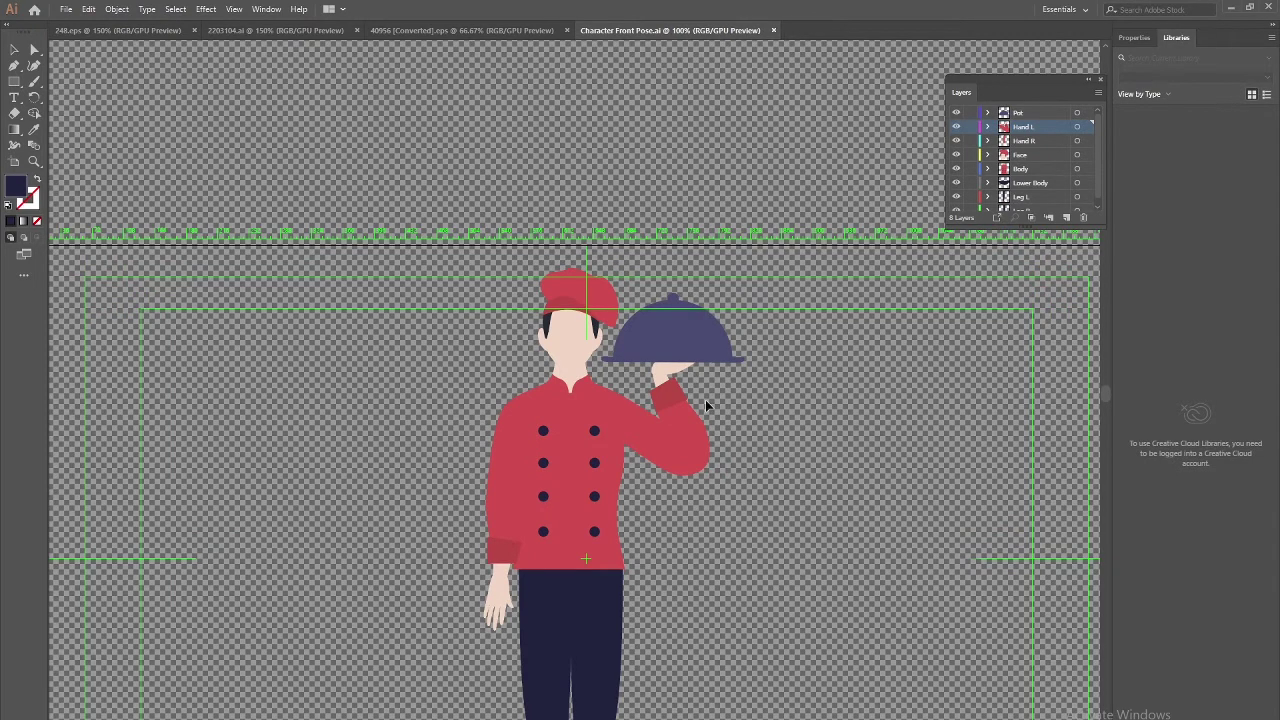
key("ctrl+minus")
key("ctrl+minus")
key("ctrl+minus")
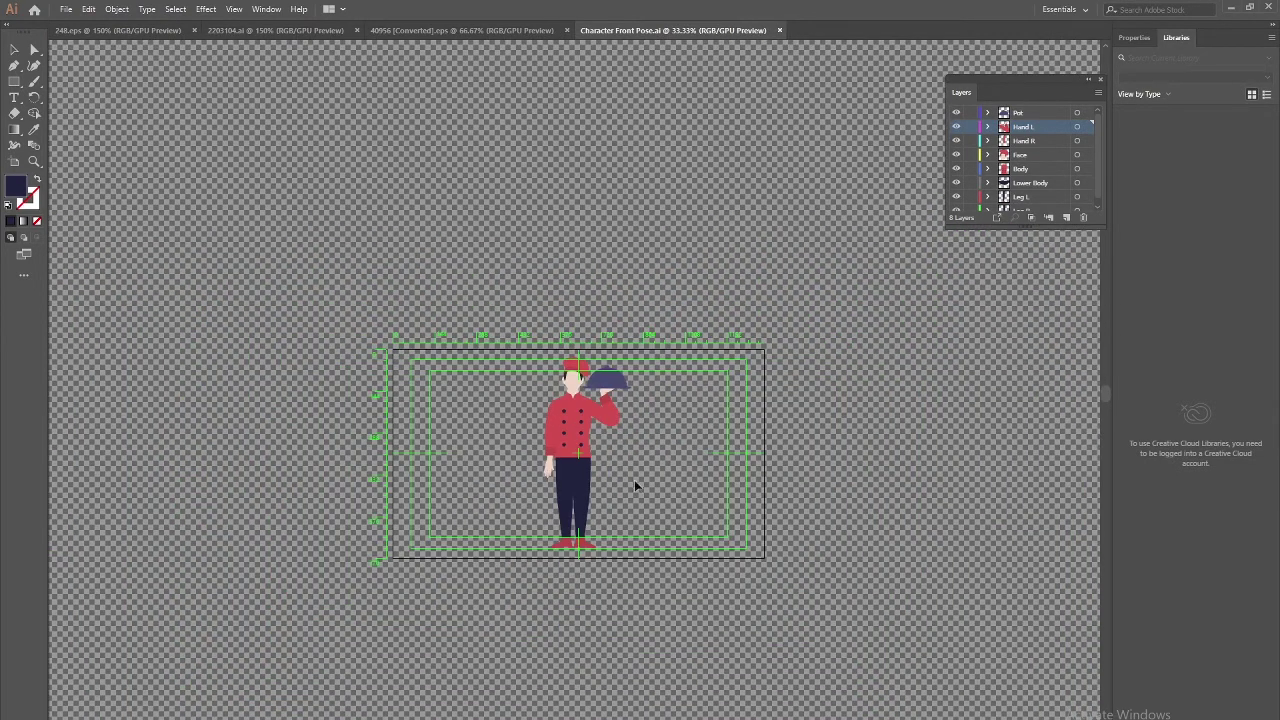
Close the Character Front Pose document in Illustrator and start a new After Effects composition.
left_click(779, 30)
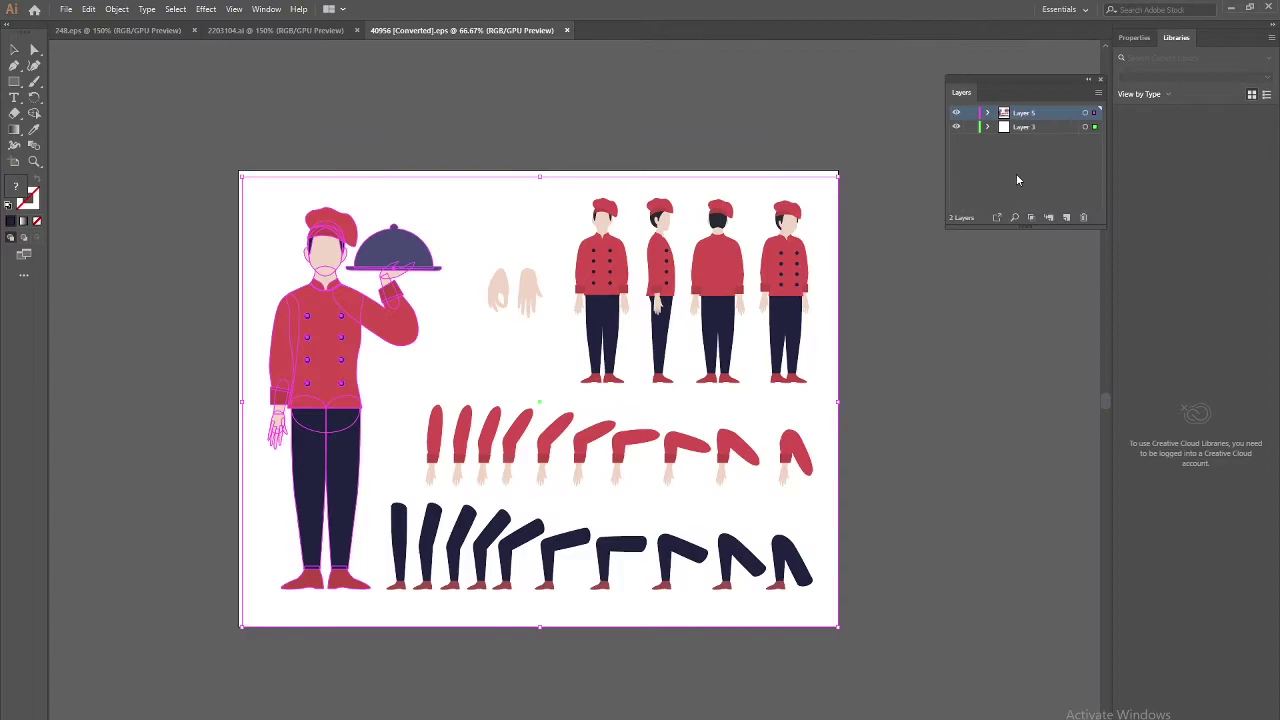
left_click(1230, 8)
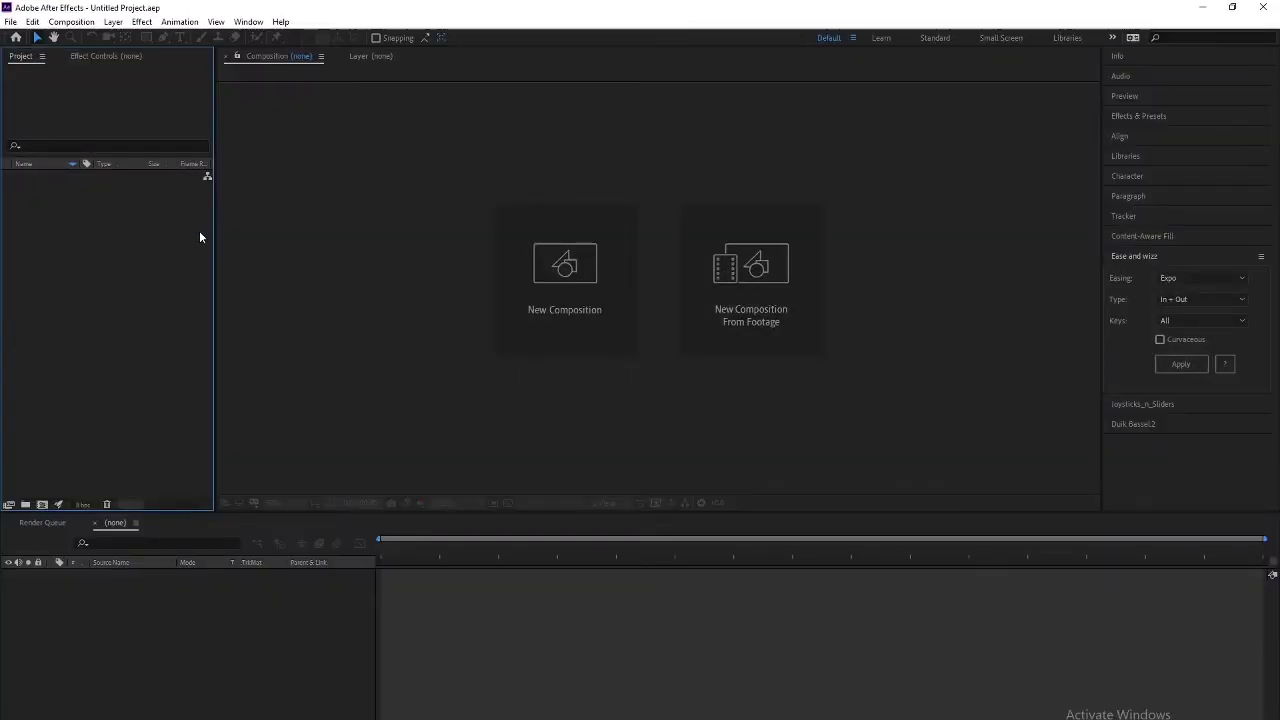
right_click(121, 277)
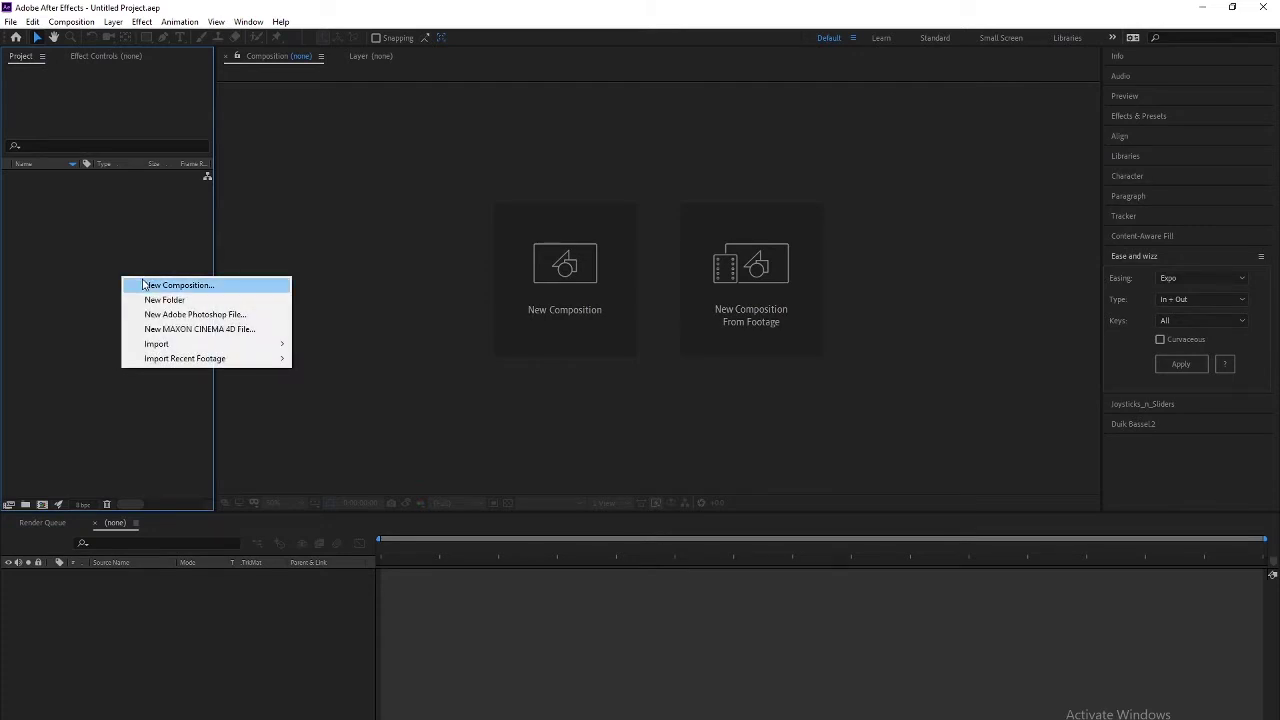
left_click(147, 285)
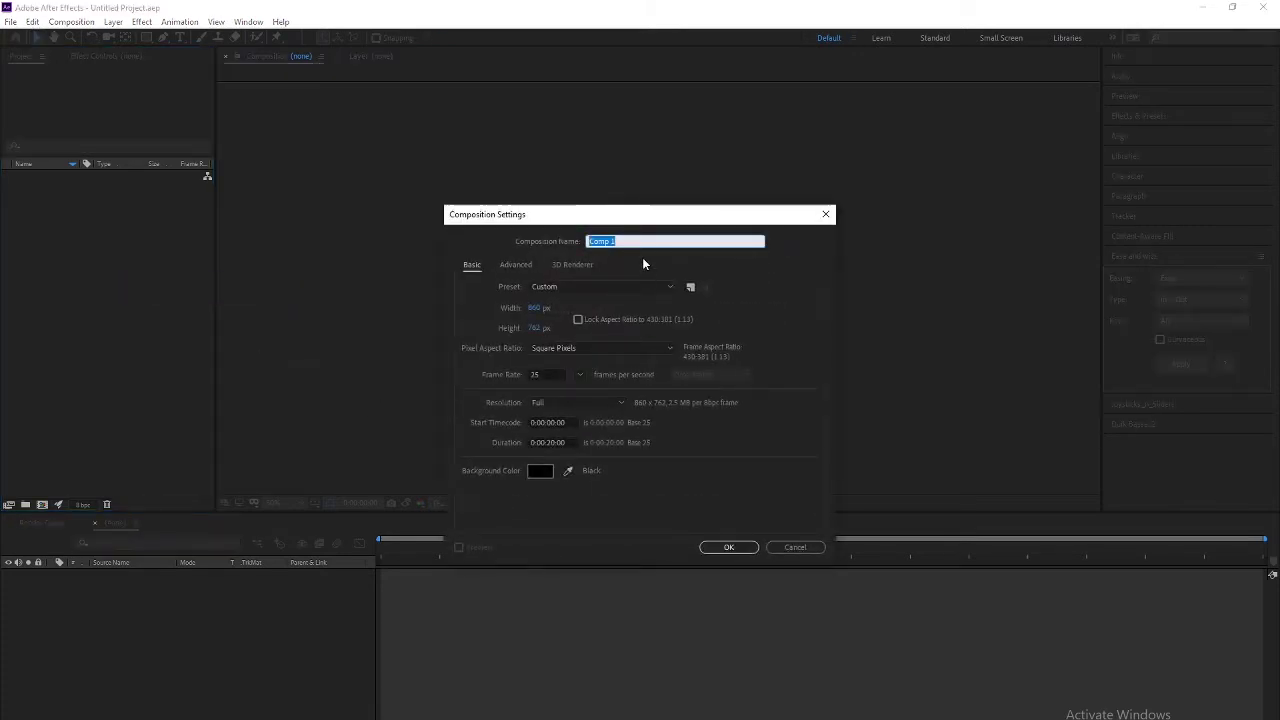
Name the composition Main Comp and set its size to 1920×1080.
type("Main")
type(" Comp")
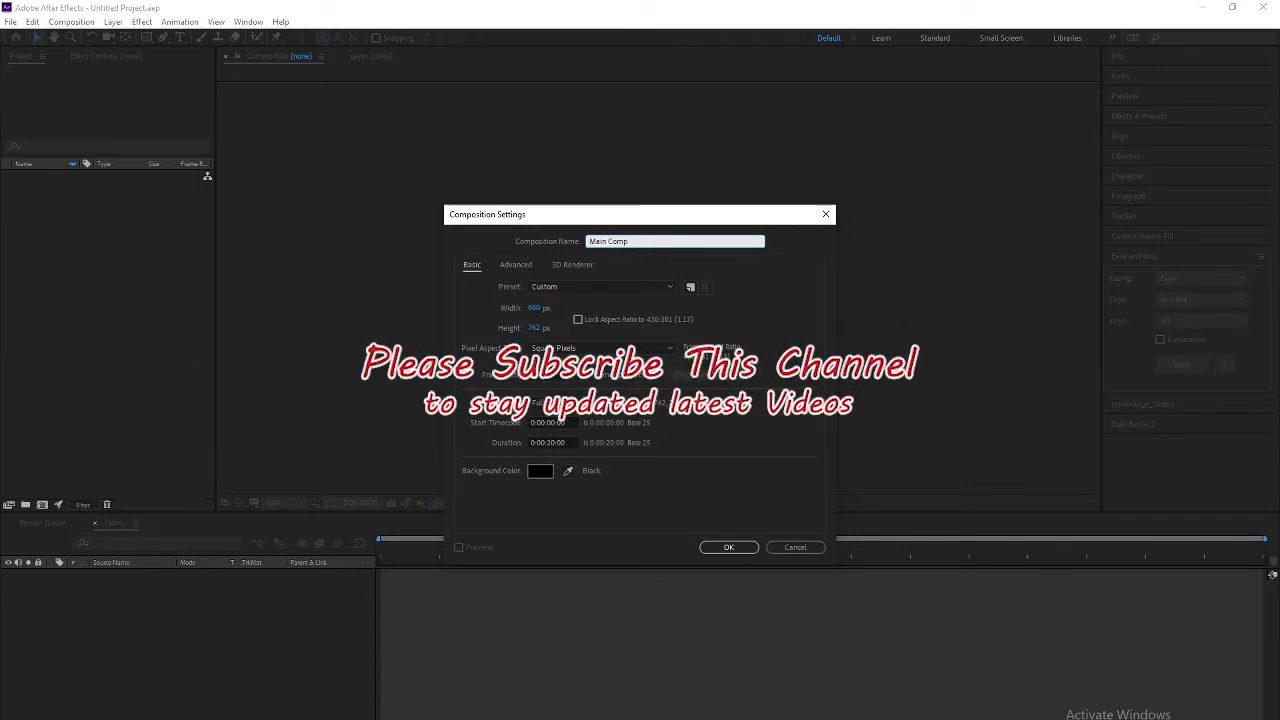
key("Tab")
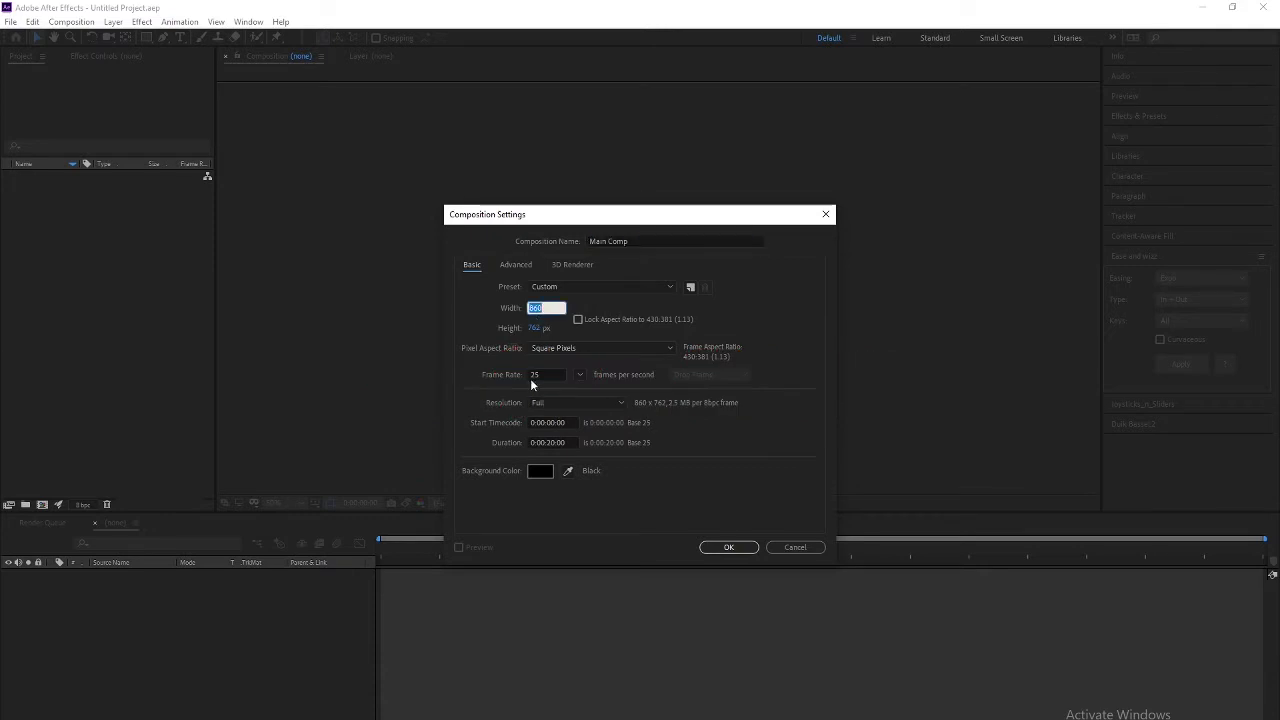
type("12")
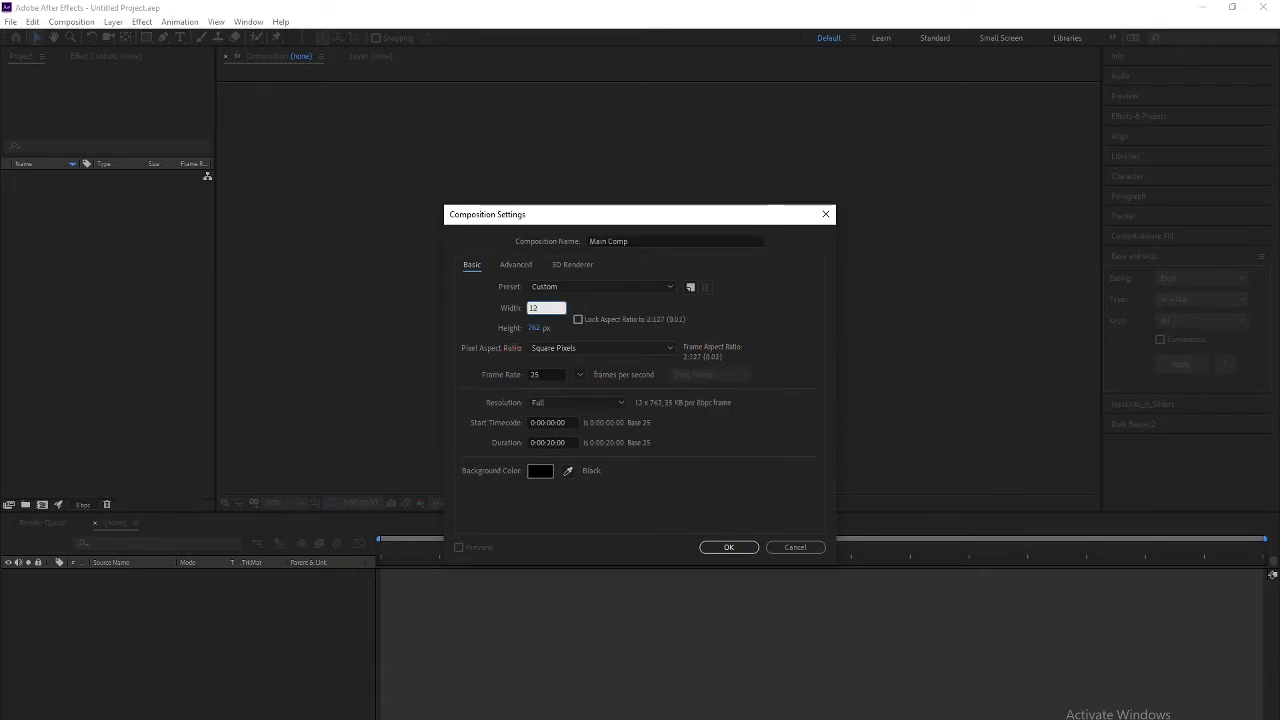
type("920")
key("Tab")
type("10")
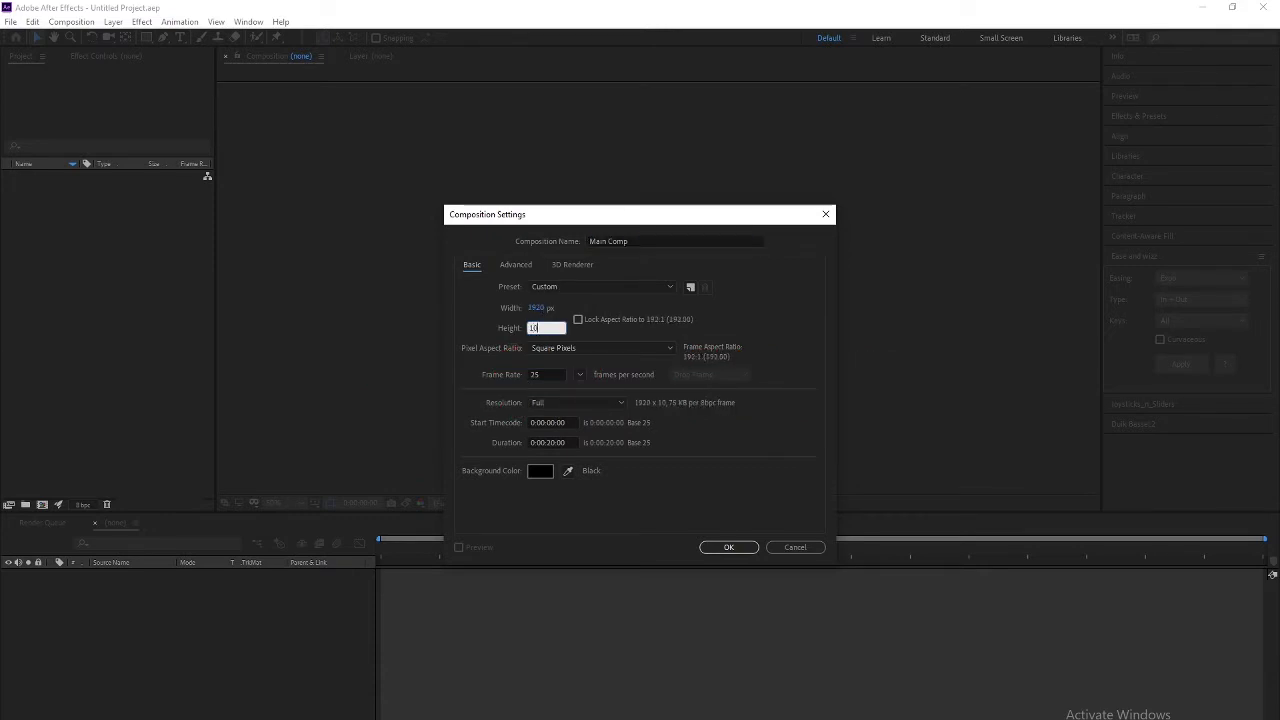
type("80")
left_click(512, 383)
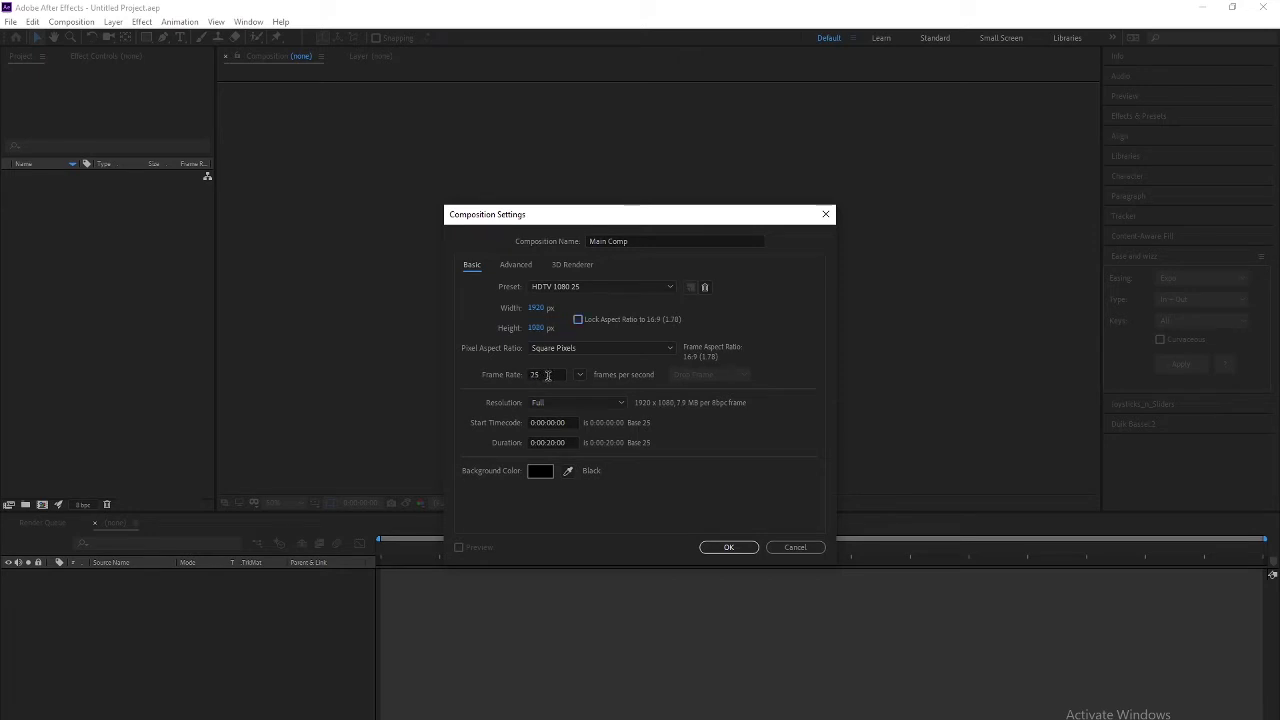
Keep 25 fps and Square Pixels, and create the Main Comp composition.
left_click(536, 374)
left_click_drag(541, 375, 529, 374)
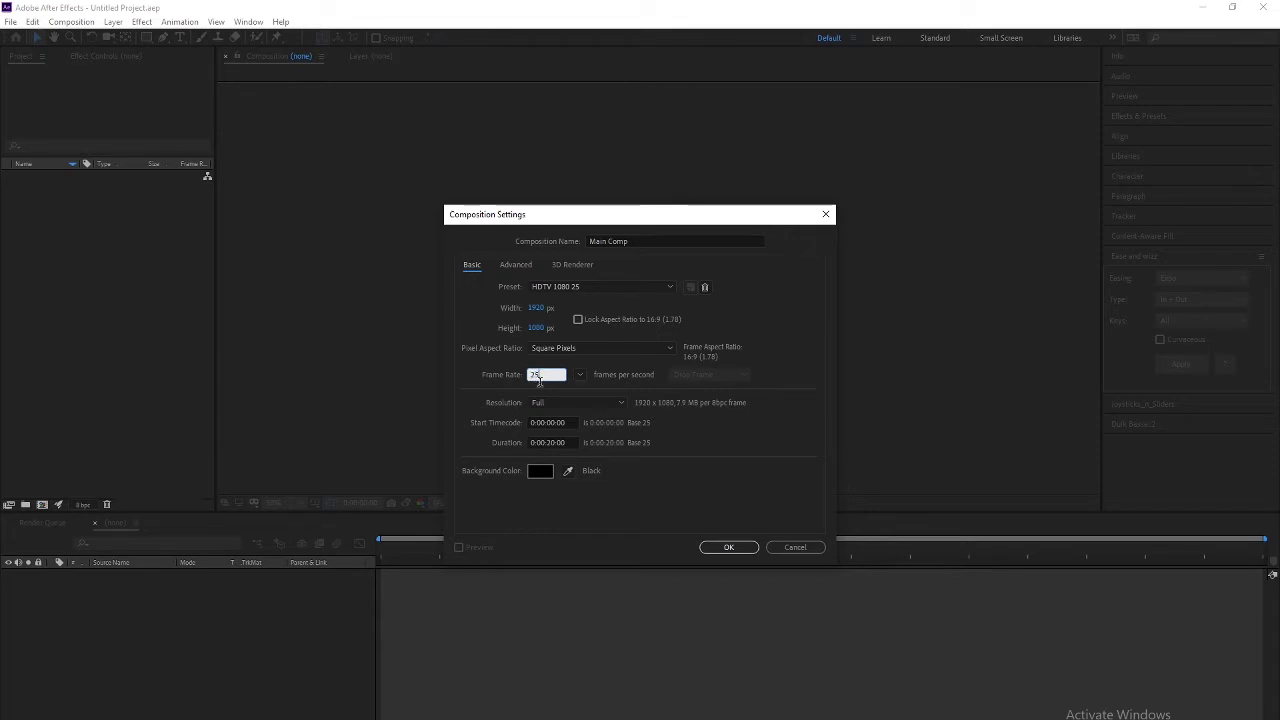
left_click_drag(540, 376, 533, 375)
left_click(578, 347)
left_click(578, 347)
left_click(729, 547)
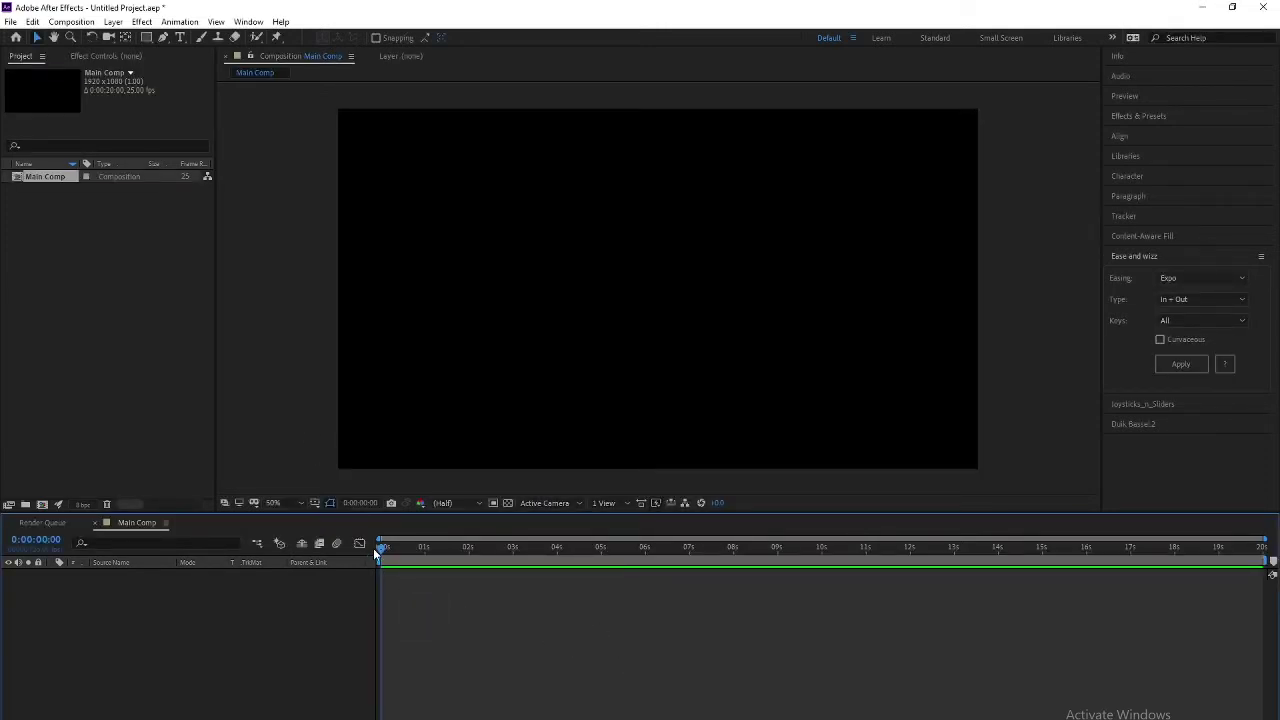
Browse to D:\Character Animation\Walk Cycle\Ae\Assets and select the Character Front Pose file.
left_click_drag(375, 548, 380, 548)
double_click(188, 397)
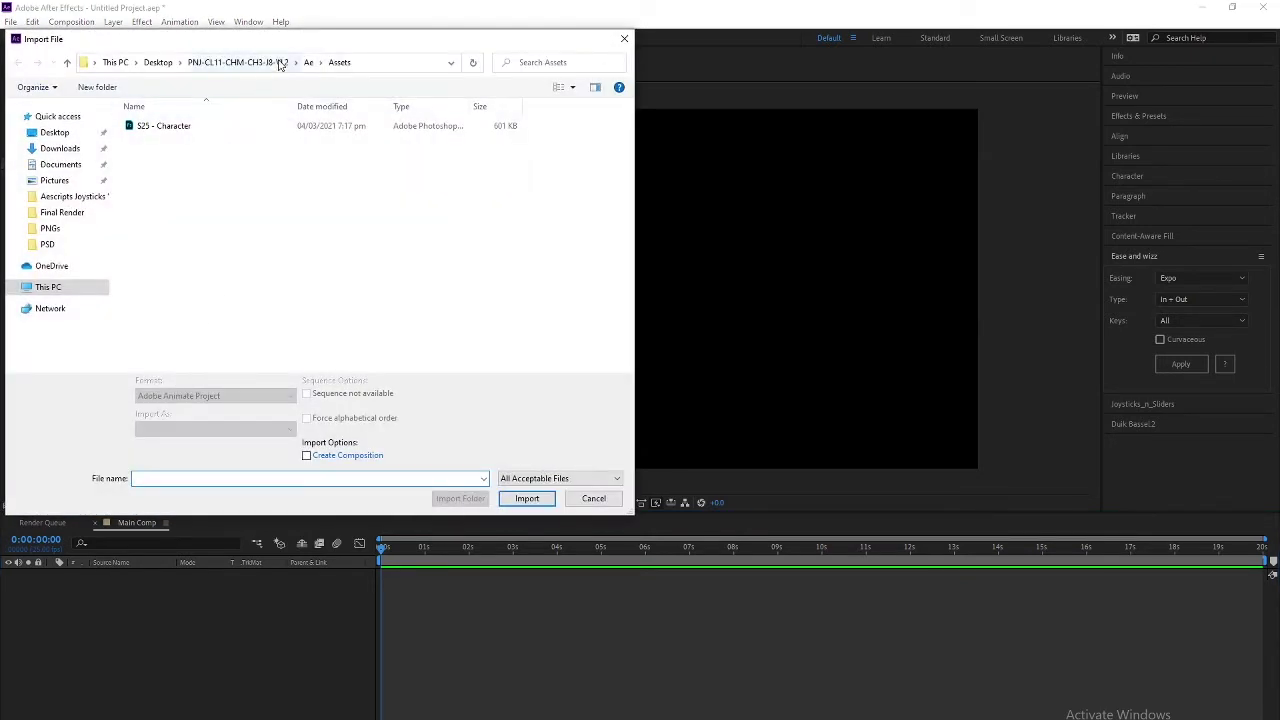
left_click(54, 287)
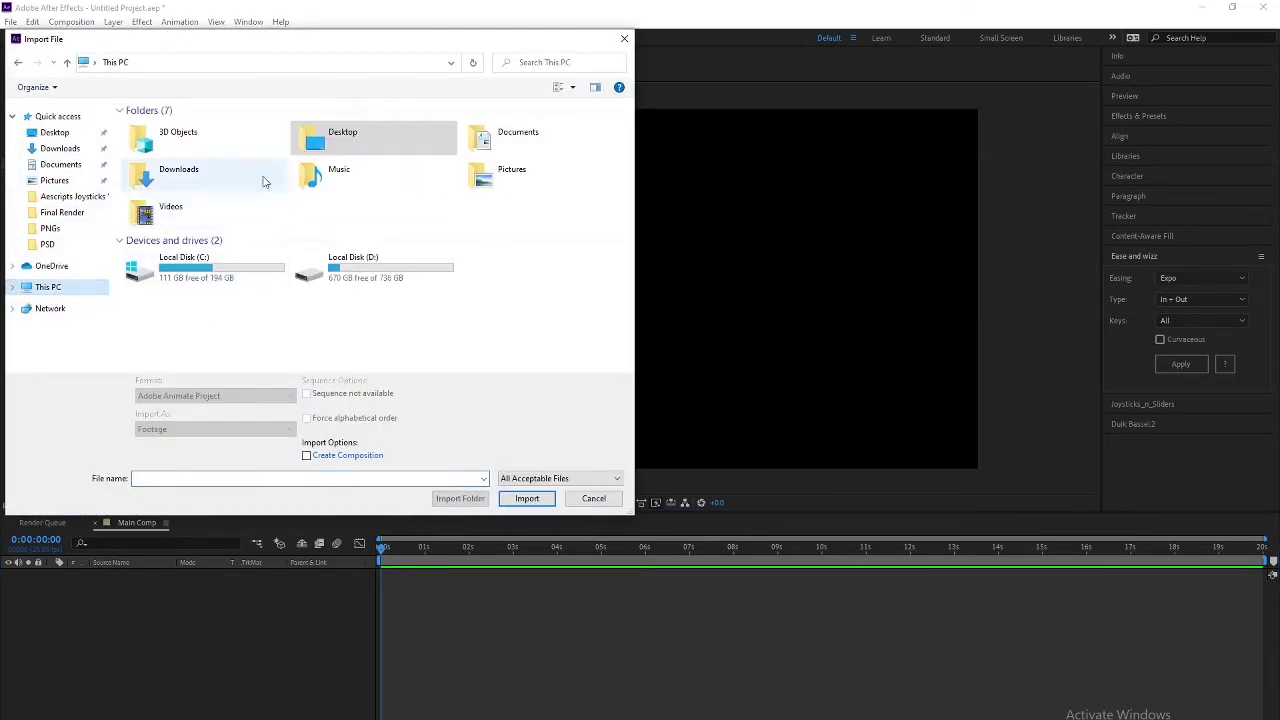
double_click(357, 285)
double_click(160, 127)
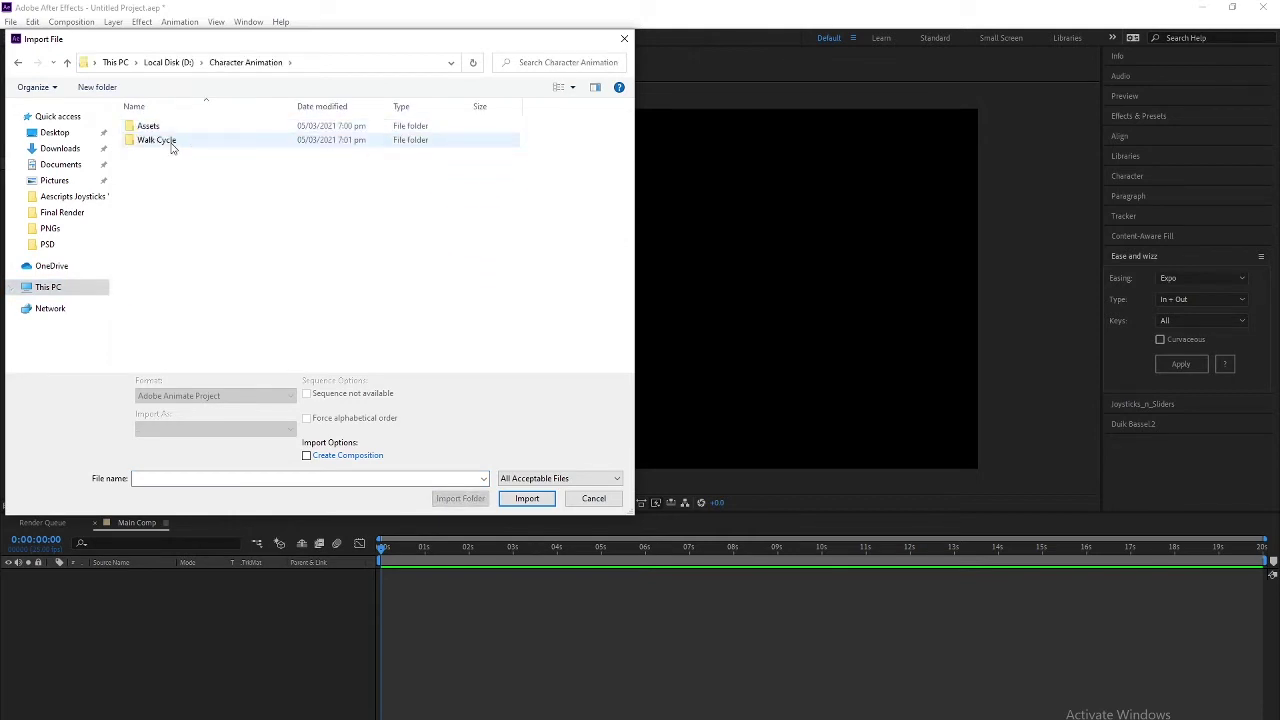
double_click(170, 142)
double_click(155, 127)
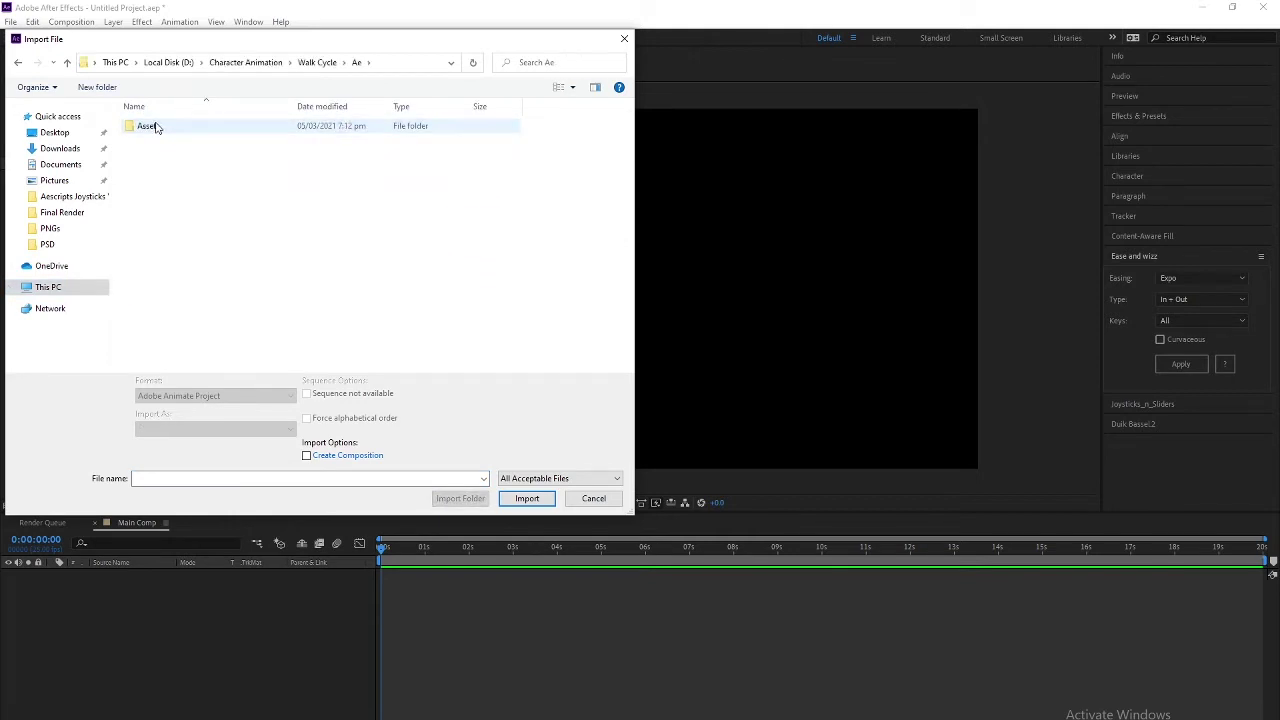
double_click(155, 127)
left_click(157, 127)
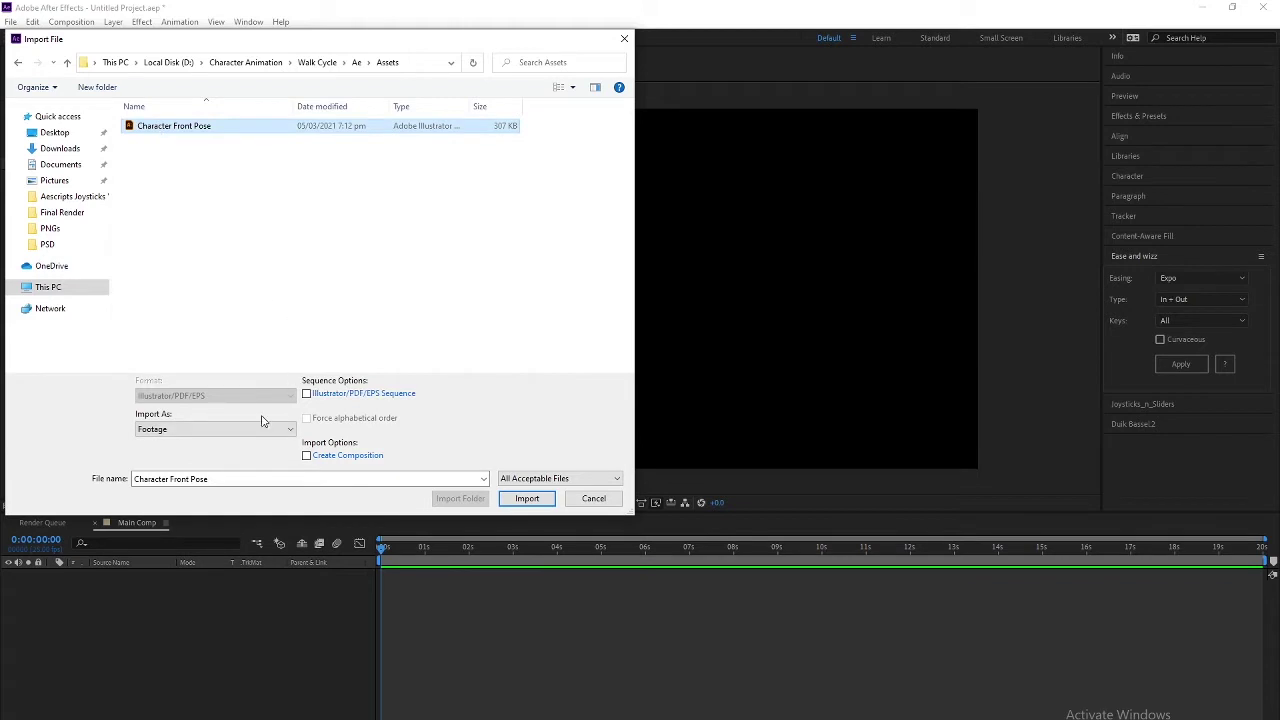
Import it as Composition - Retain Layer Sizes.
left_click(262, 421)
left_click(270, 430)
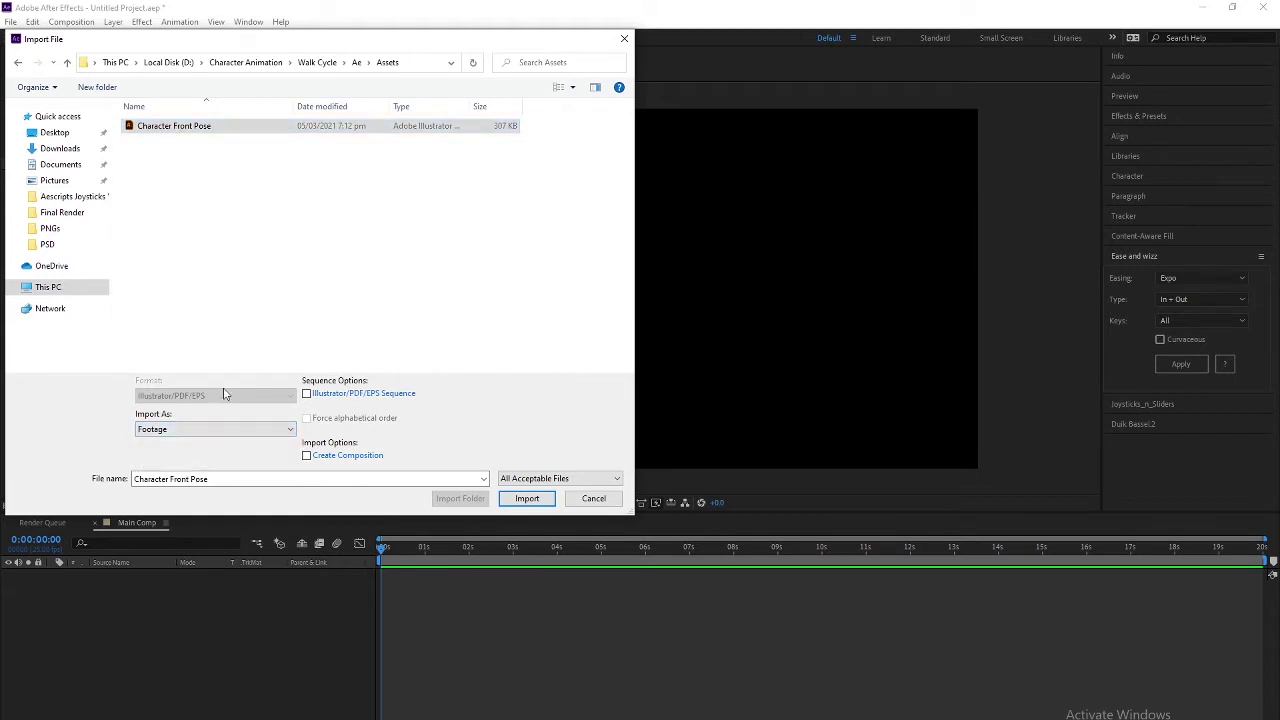
left_click(237, 432)
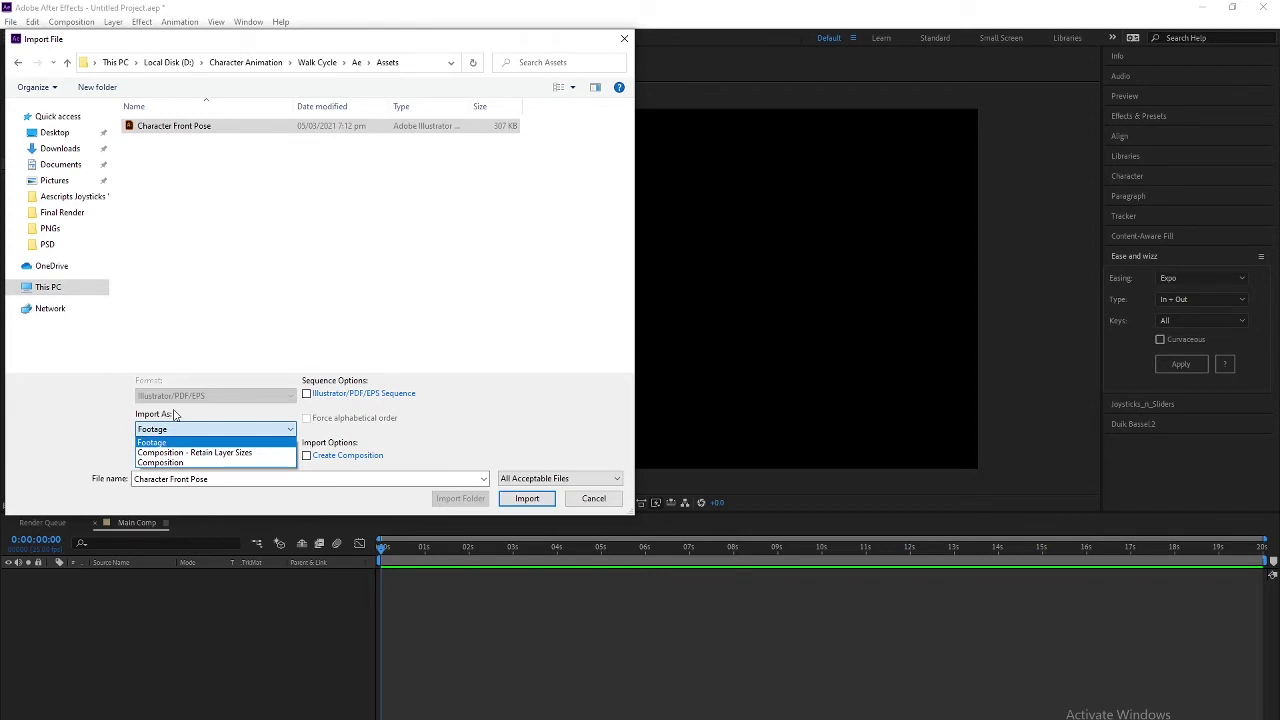
left_click(176, 464)
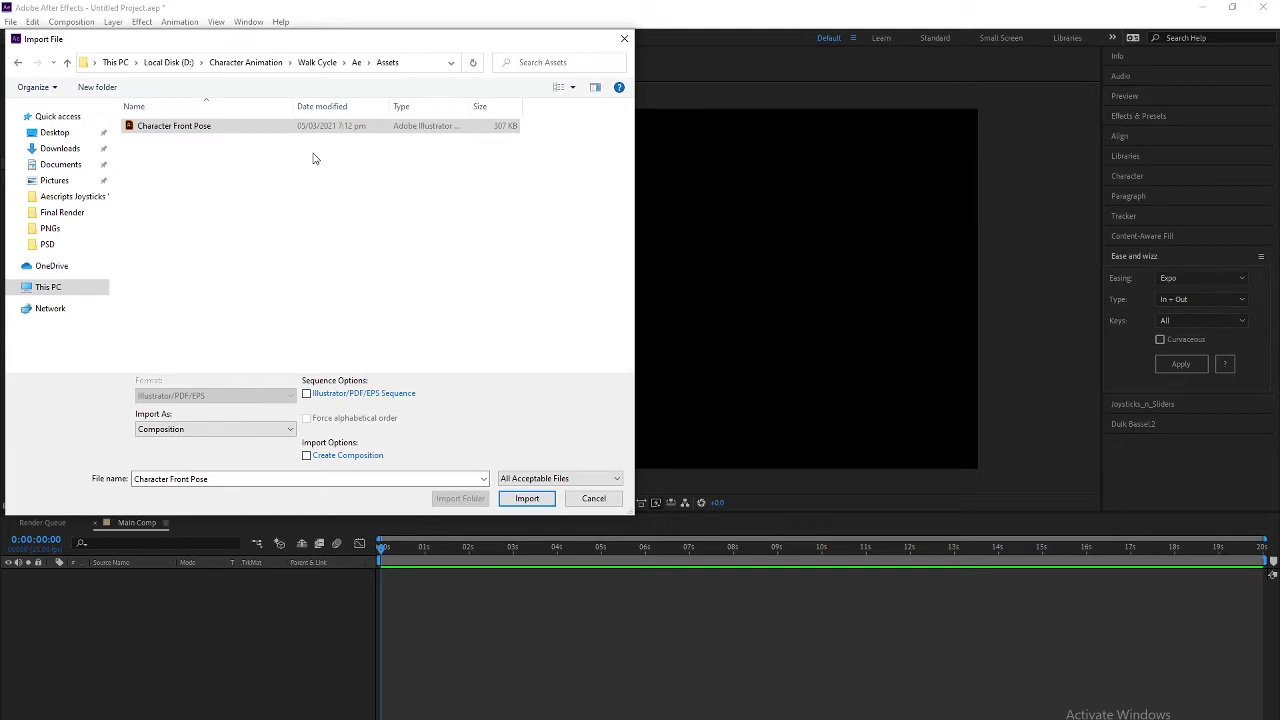
left_click(231, 433)
left_click(225, 458)
left_click(524, 499)
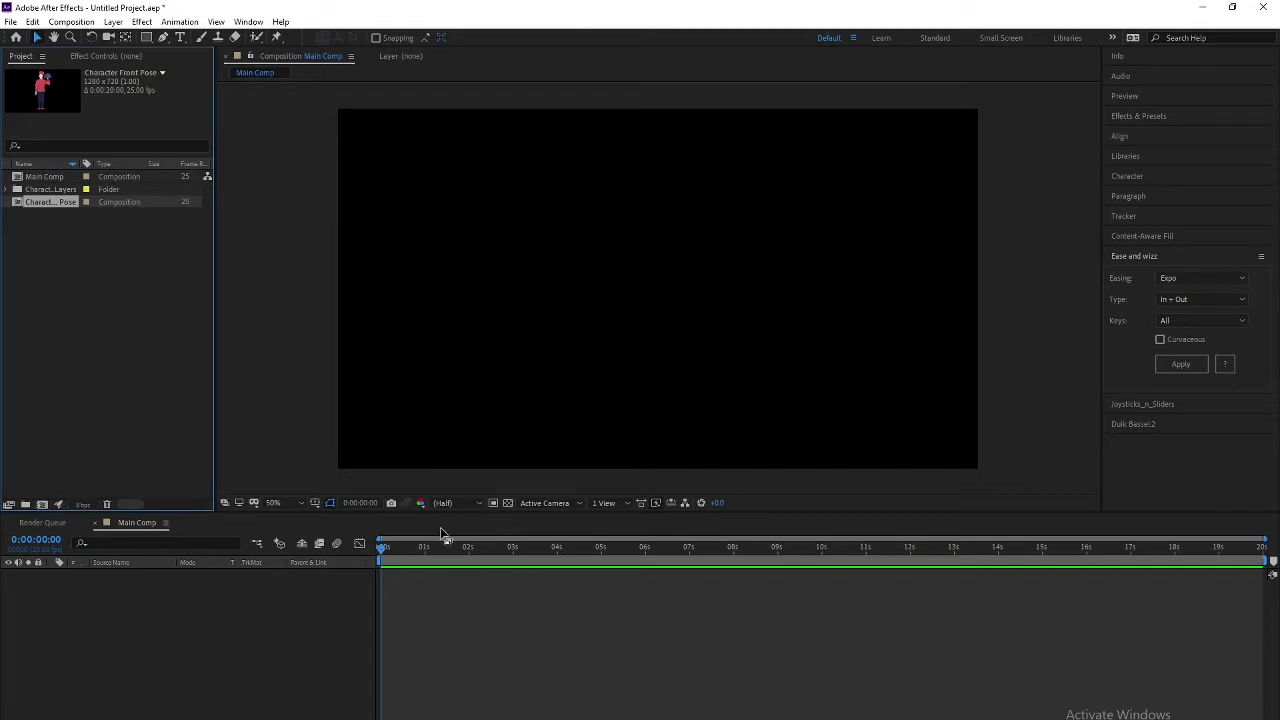
Drag the Character Front Pose comp from the Project panel into the Main Comp timeline.
left_click(104, 372)
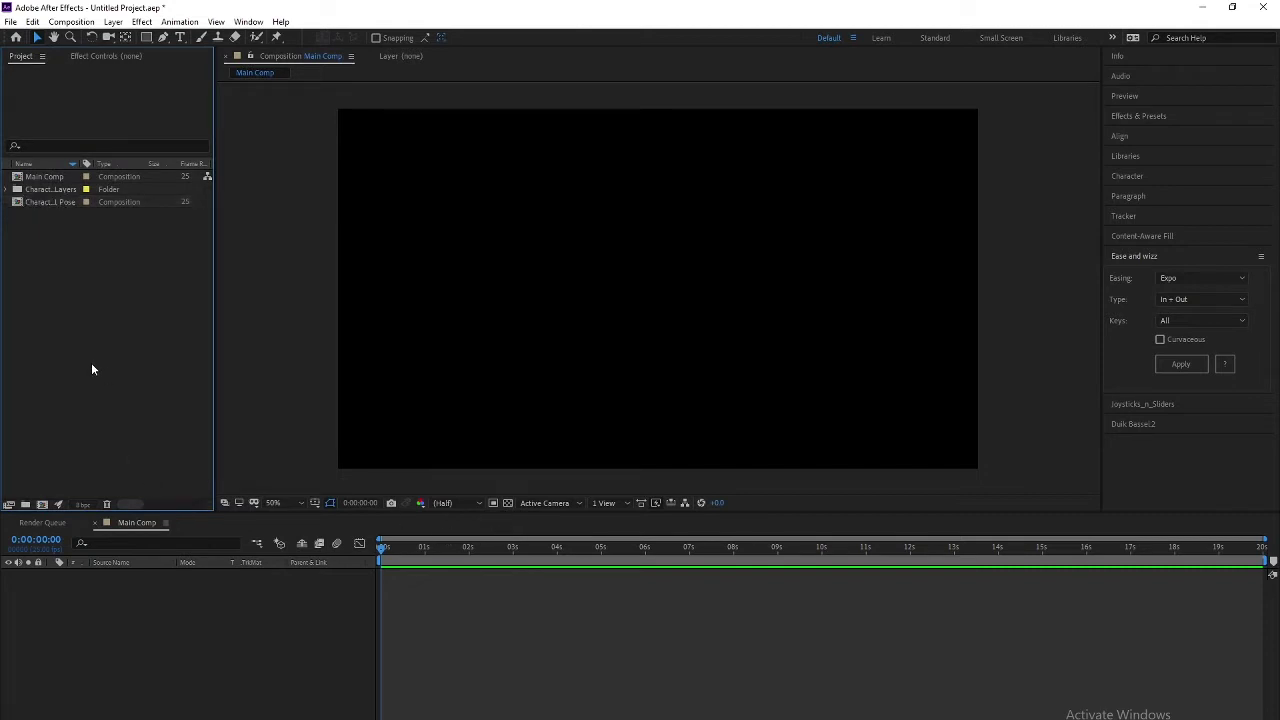
left_click(36, 202)
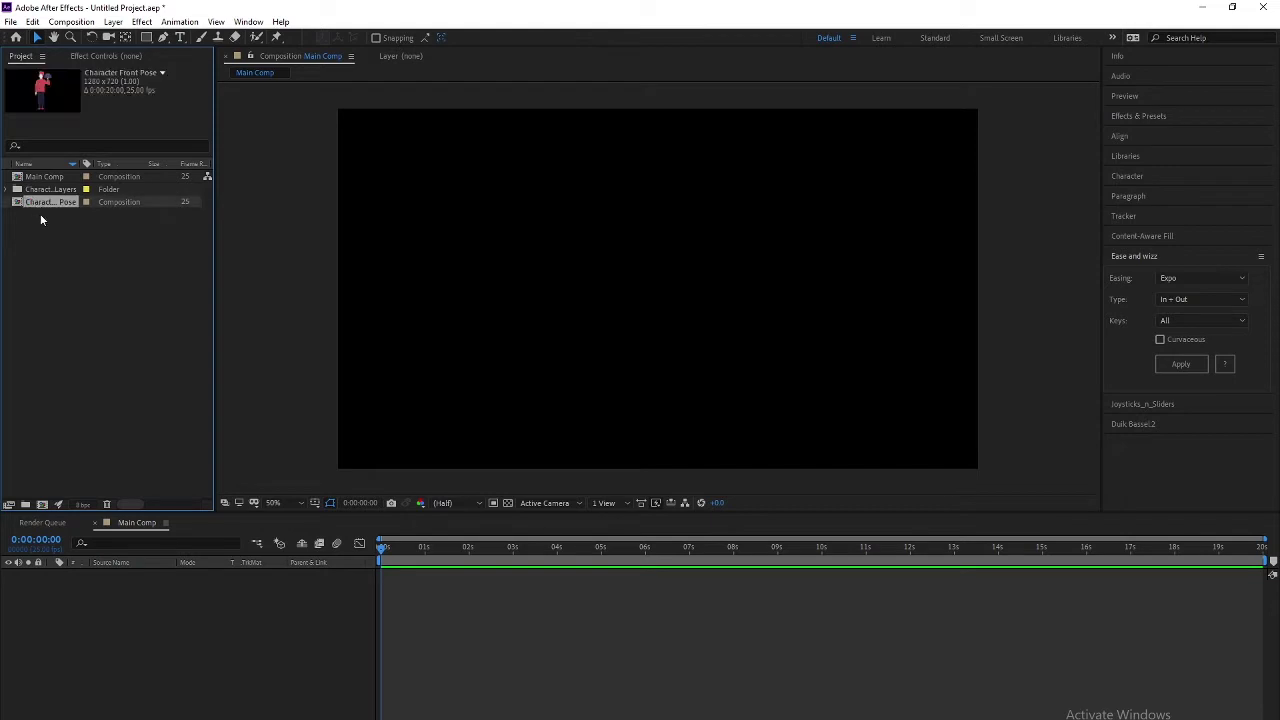
left_click_drag(44, 204, 117, 606)
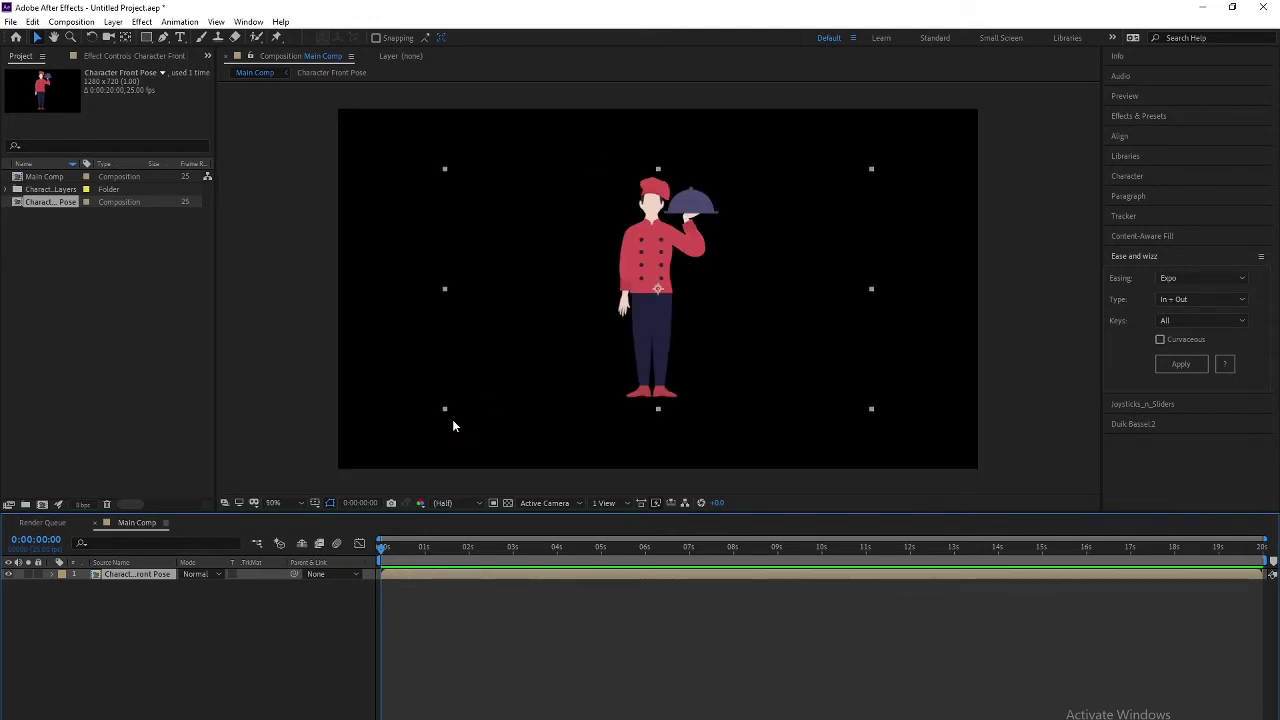
left_click(178, 646)
Add a pale turquoise solid to Main Comp and move it below the chef layer.
key("ctrl+y")
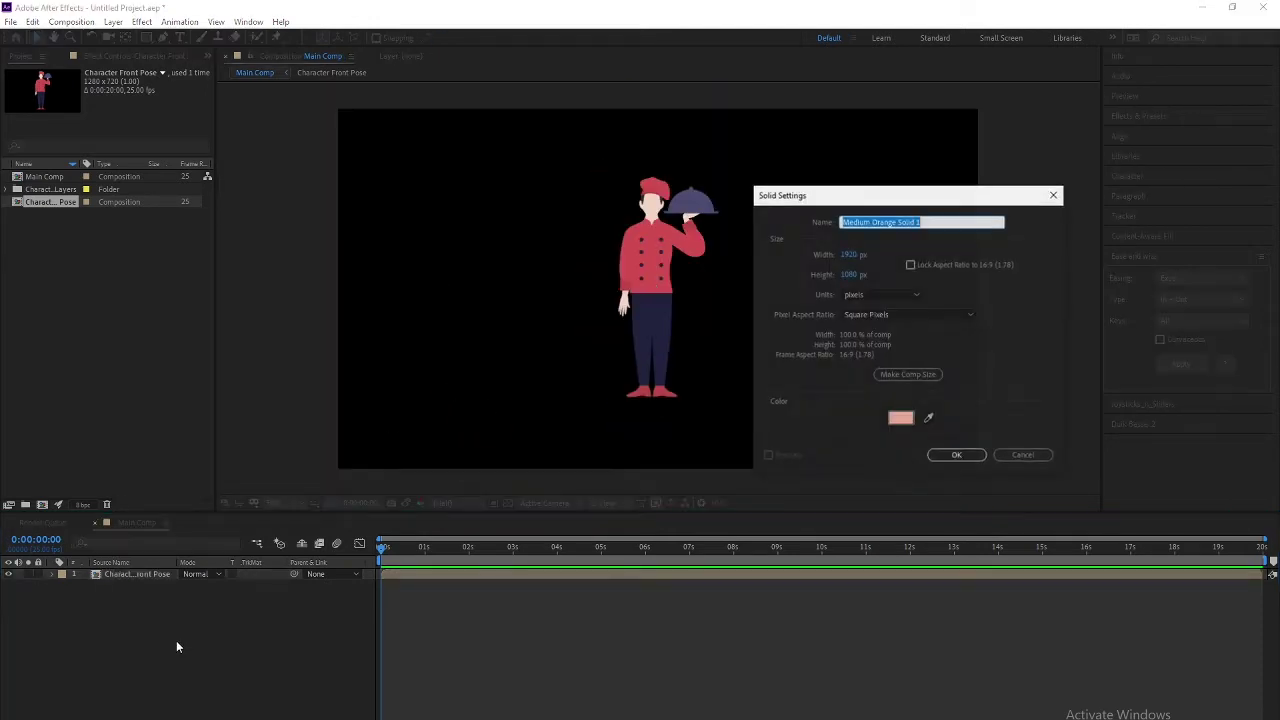
left_click(887, 420)
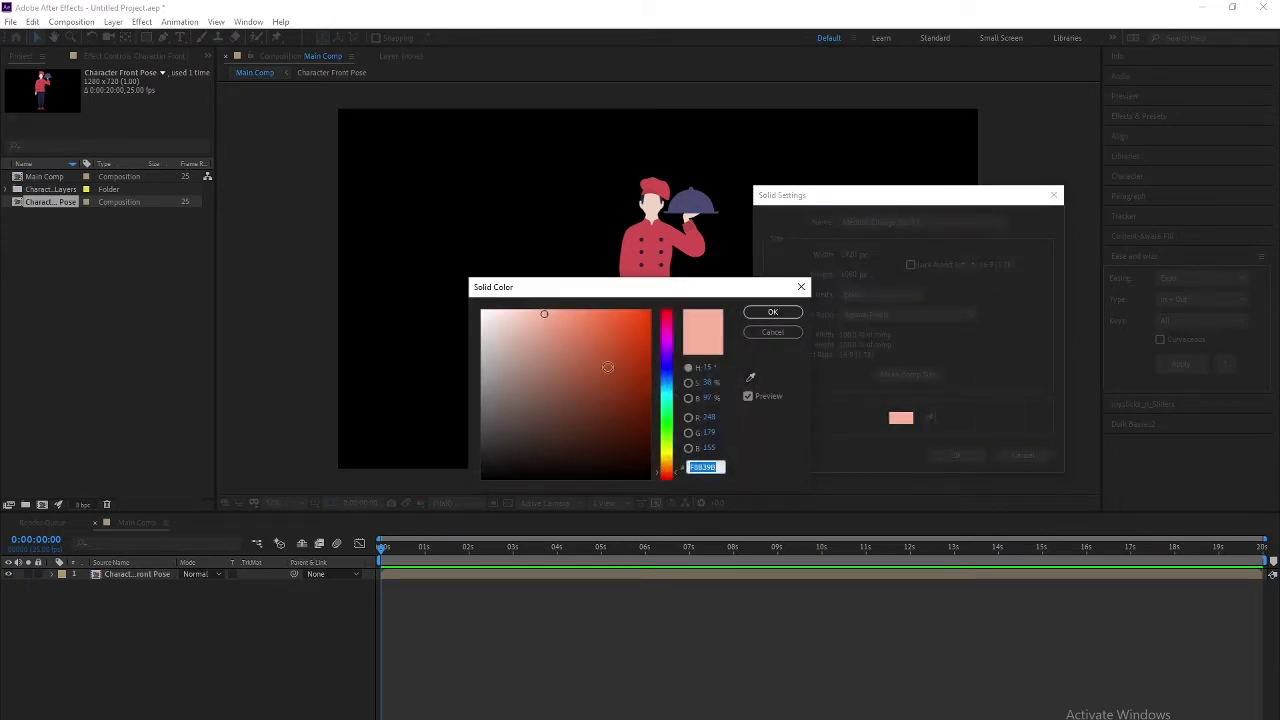
left_click(667, 410)
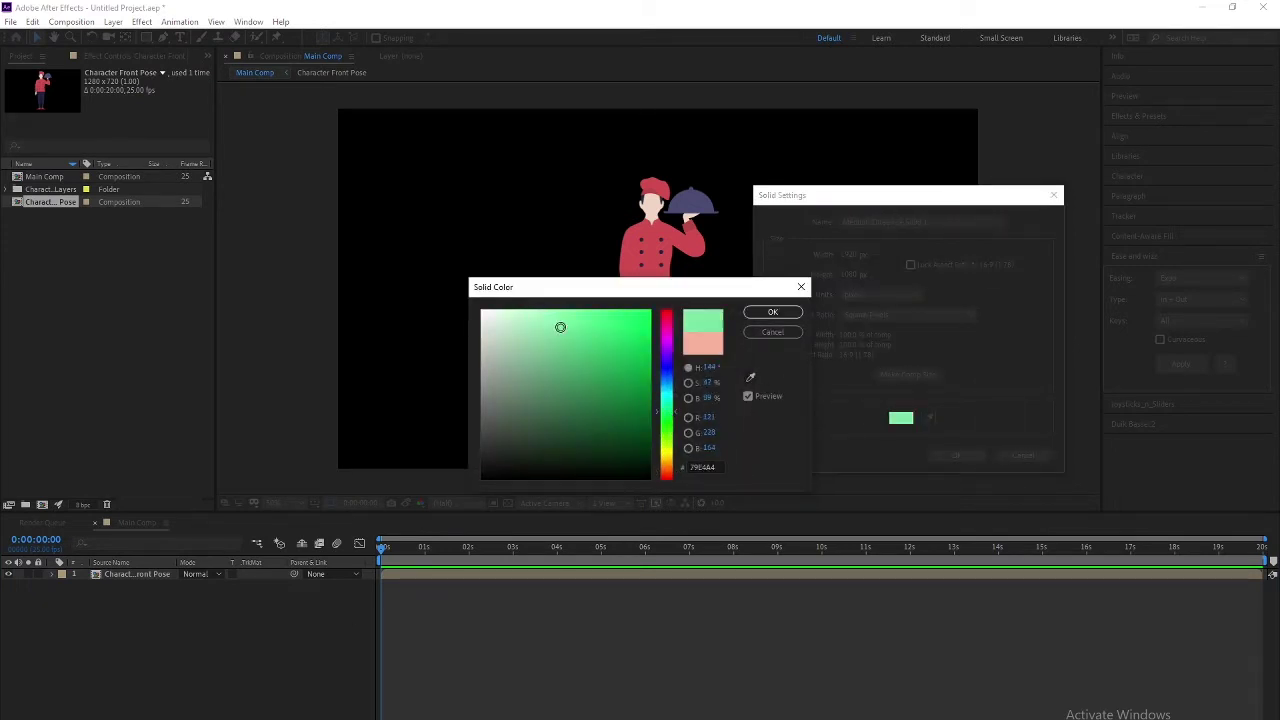
left_click(511, 314)
left_click(789, 315)
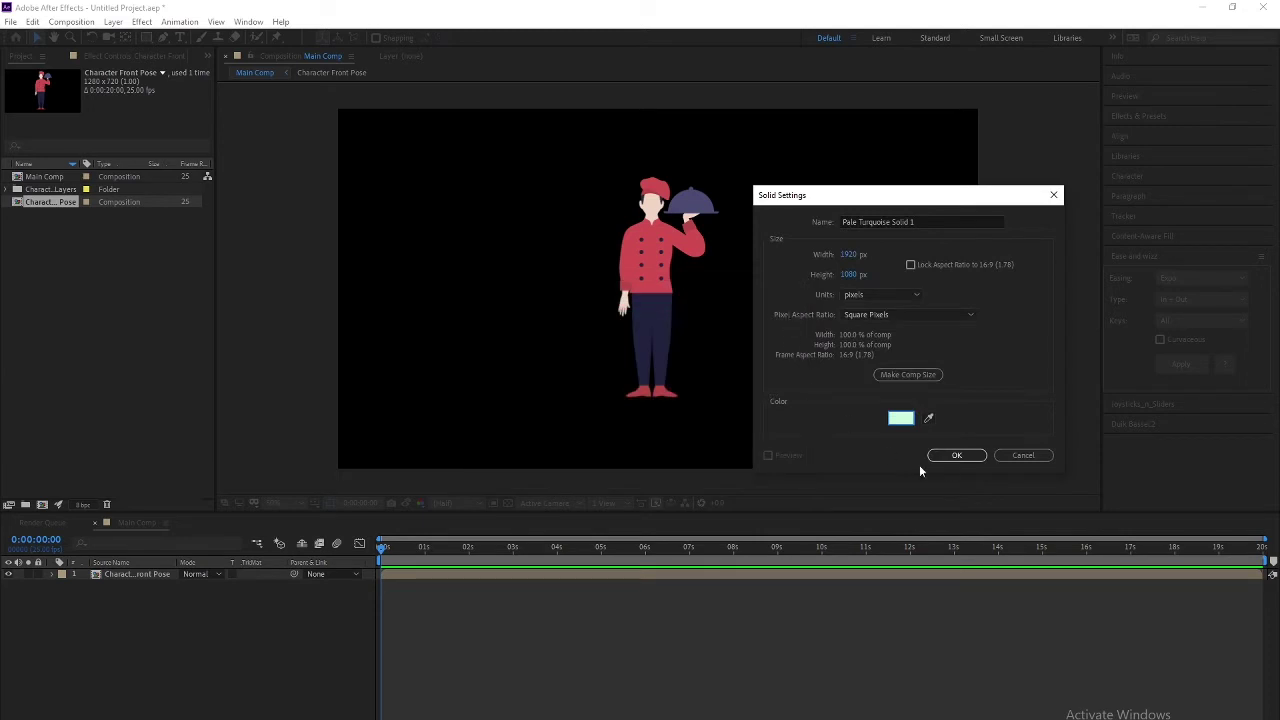
left_click(944, 455)
left_click_drag(126, 583, 143, 652)
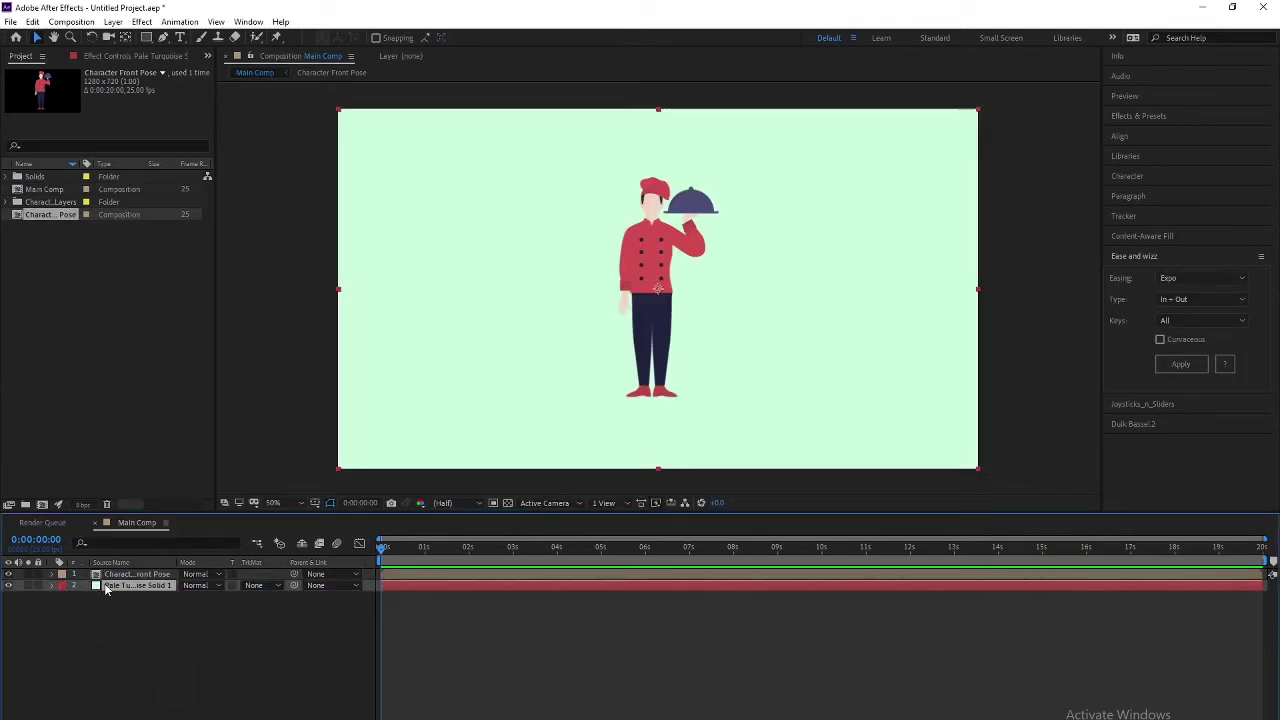
Recolour the solid to pale lime green and lock it.
key("ctrl+shift+y")
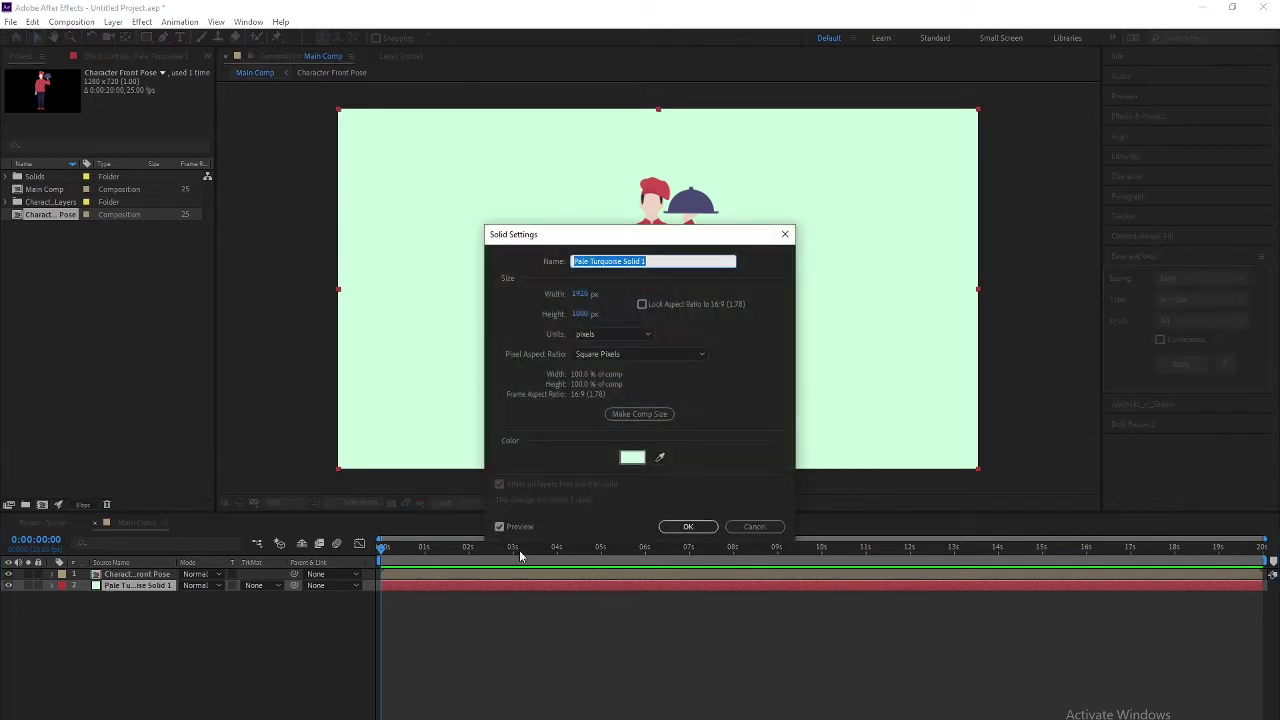
left_click(632, 457)
left_click_drag(657, 336, 668, 443)
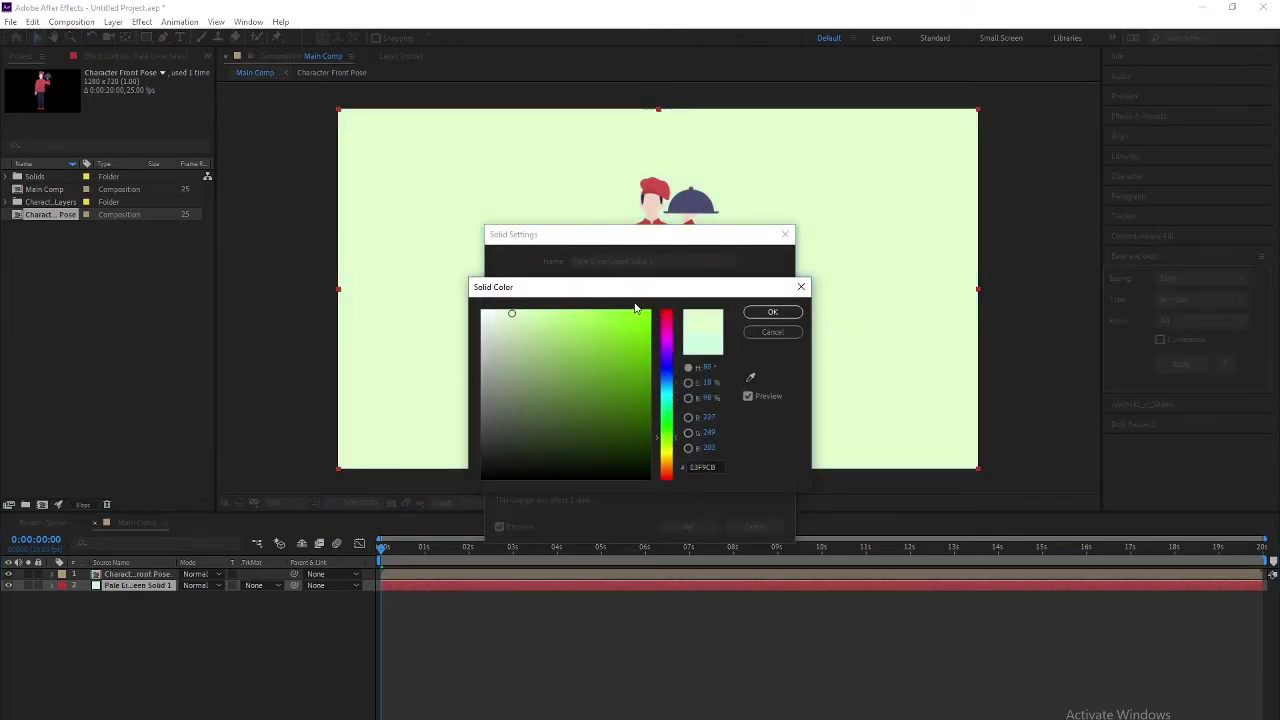
left_click(772, 312)
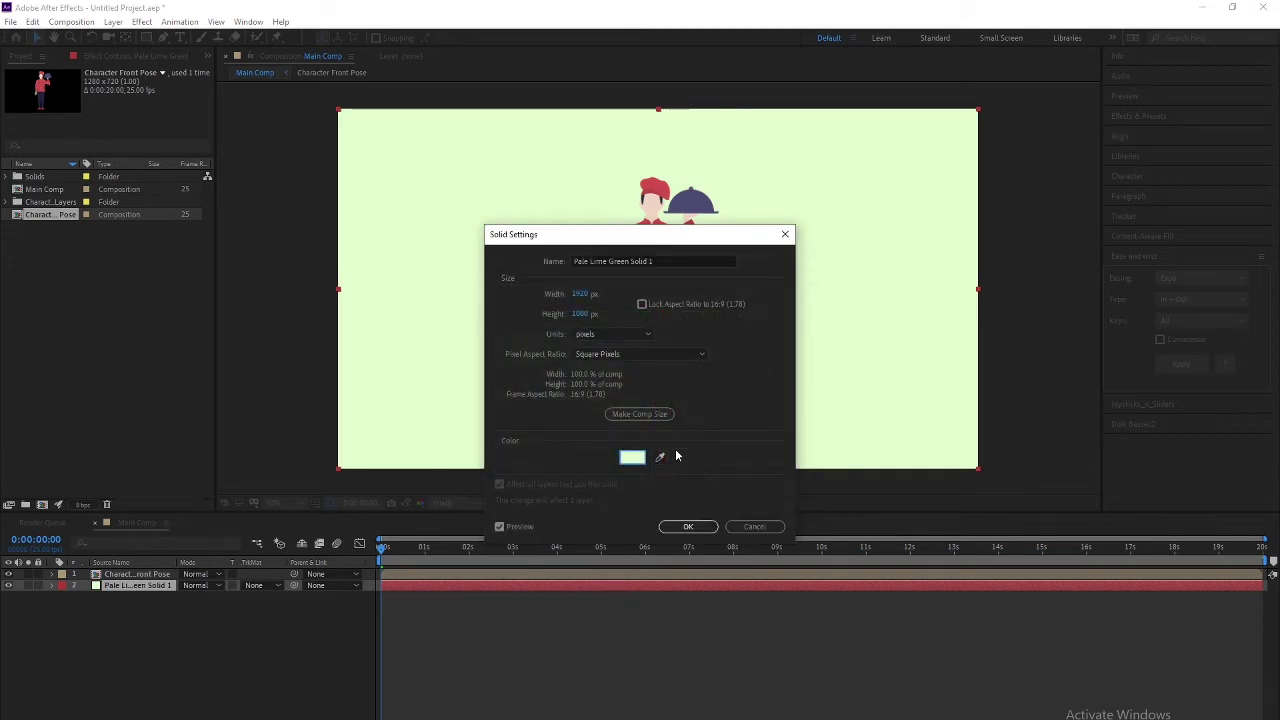
left_click(688, 526)
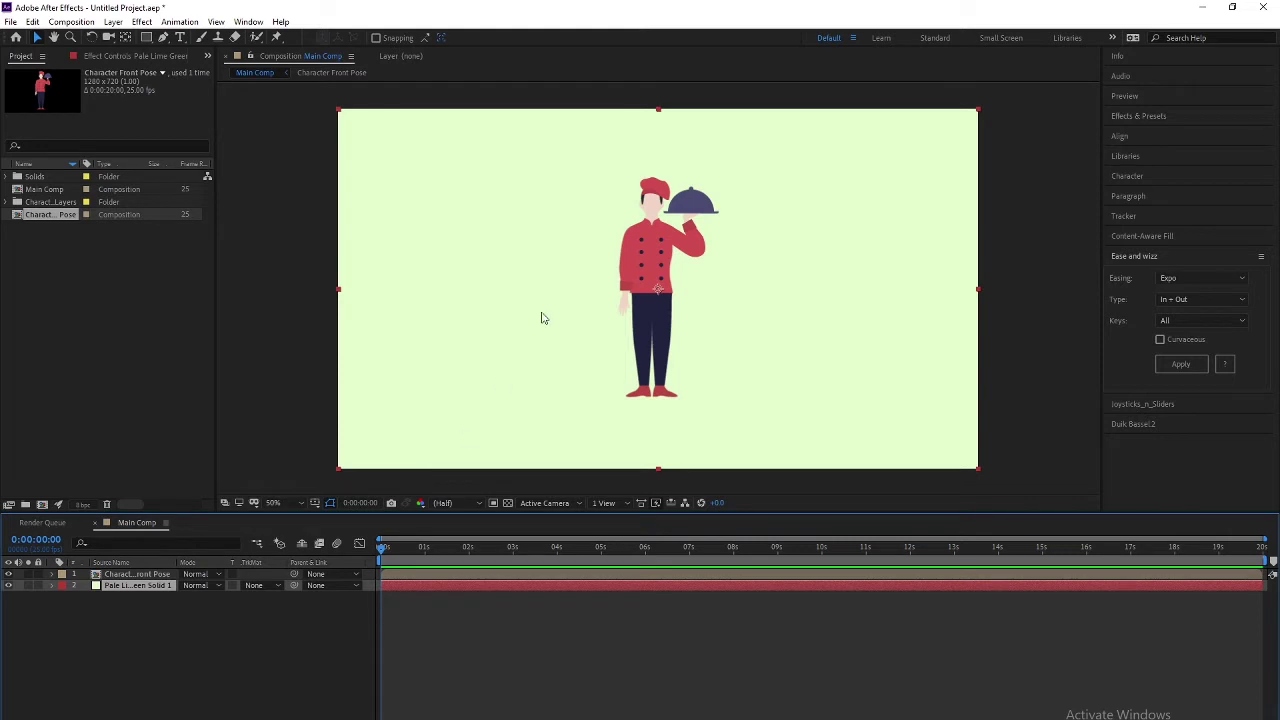
left_click(38, 586)
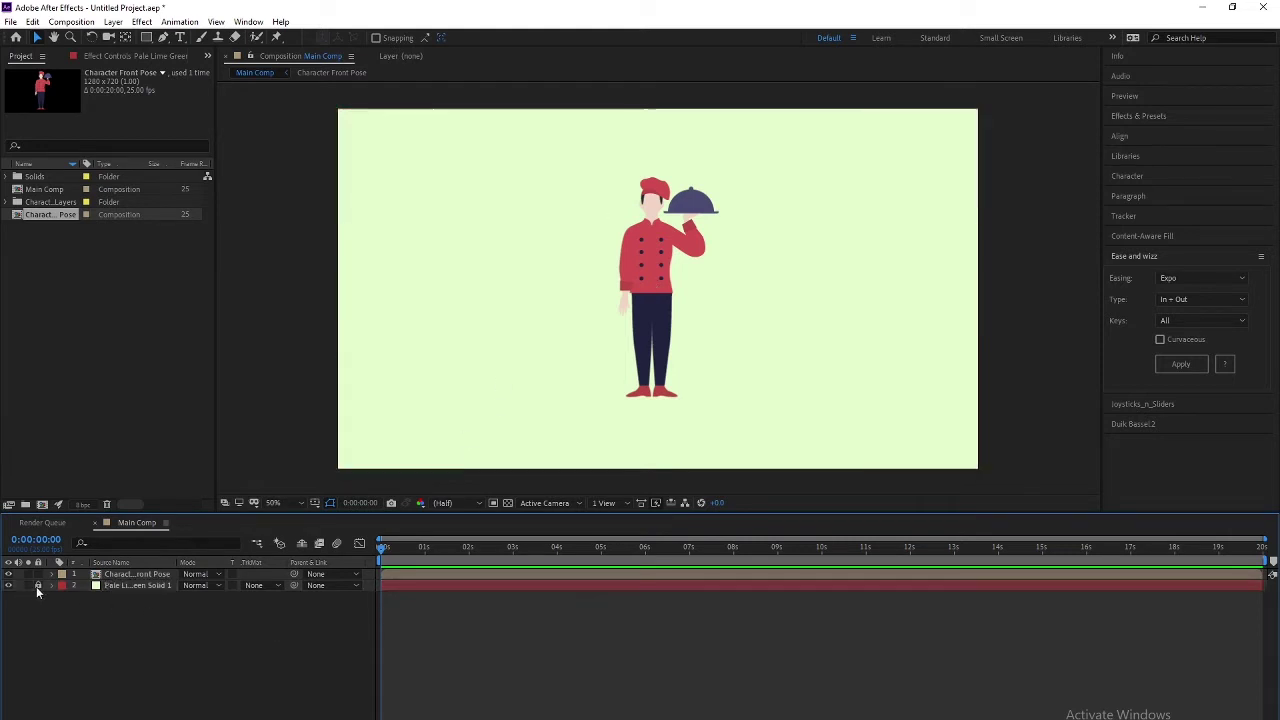
left_click(147, 574)
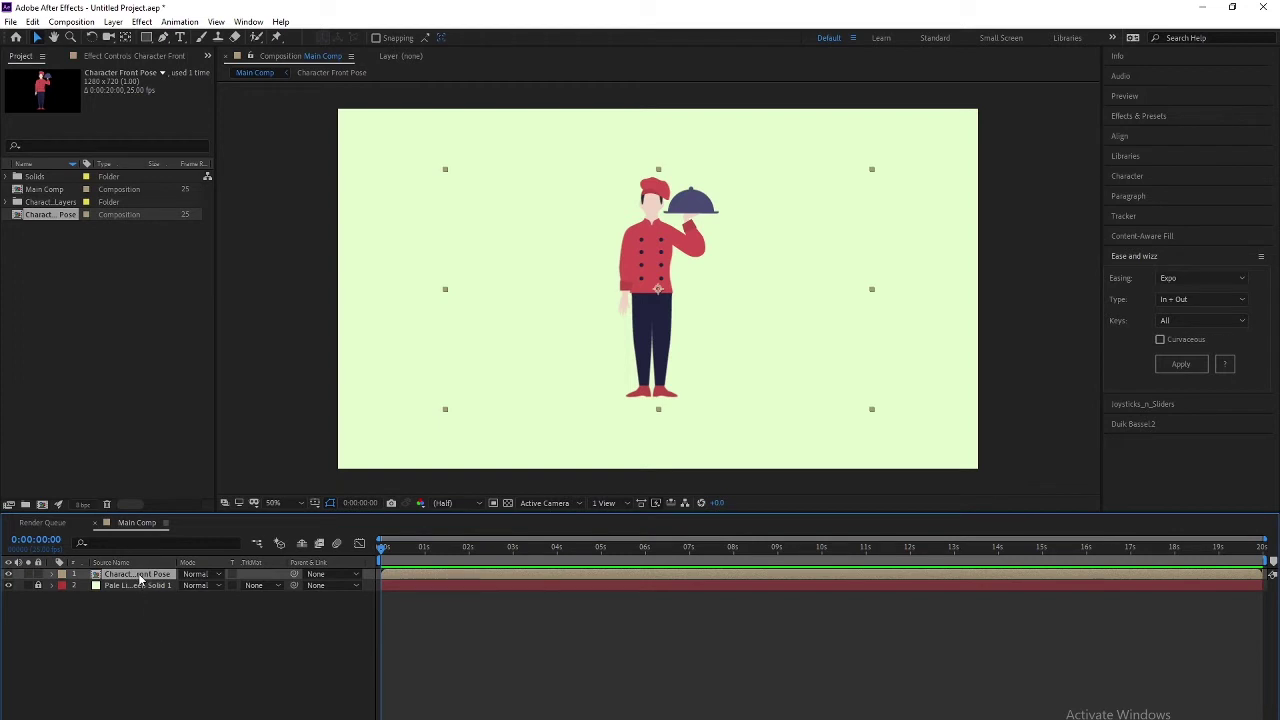
Open the Character Front Pose comp and move Hand R's anchor point up to the shoulder.
double_click(140, 575)
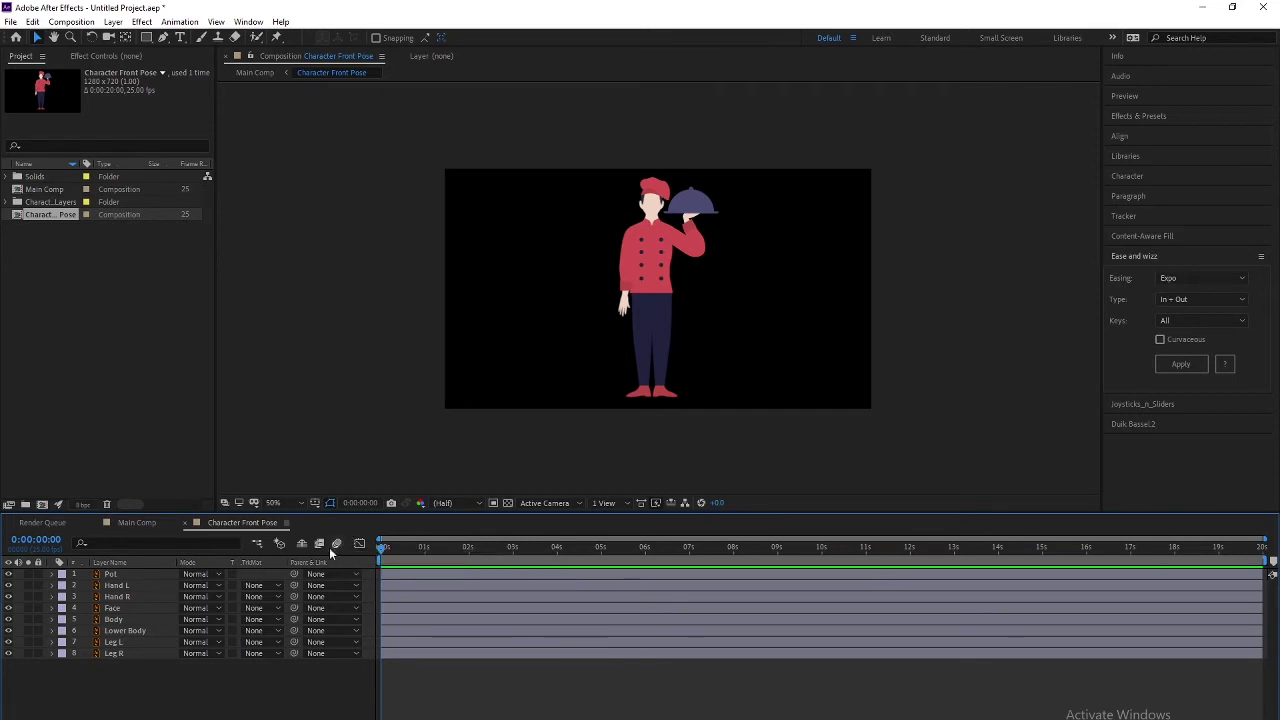
left_click(119, 624)
left_click(126, 581)
left_click(124, 577)
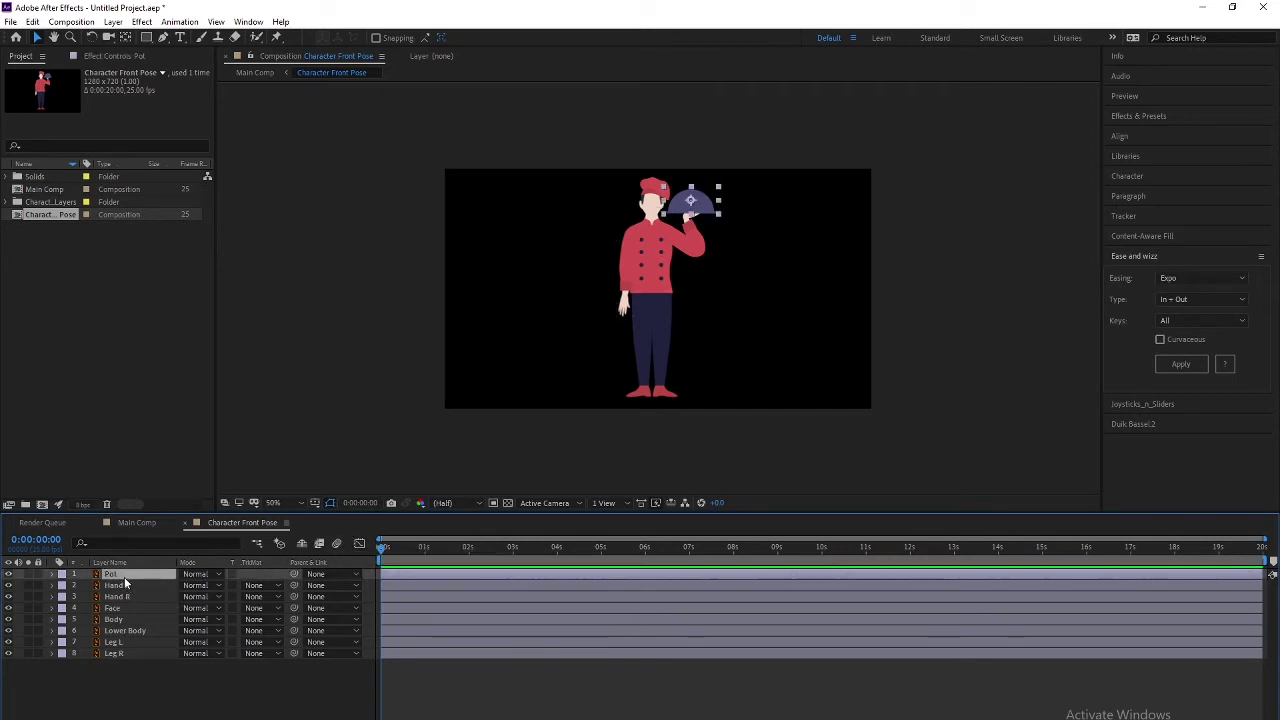
scroll(670, 314, "up", 2)
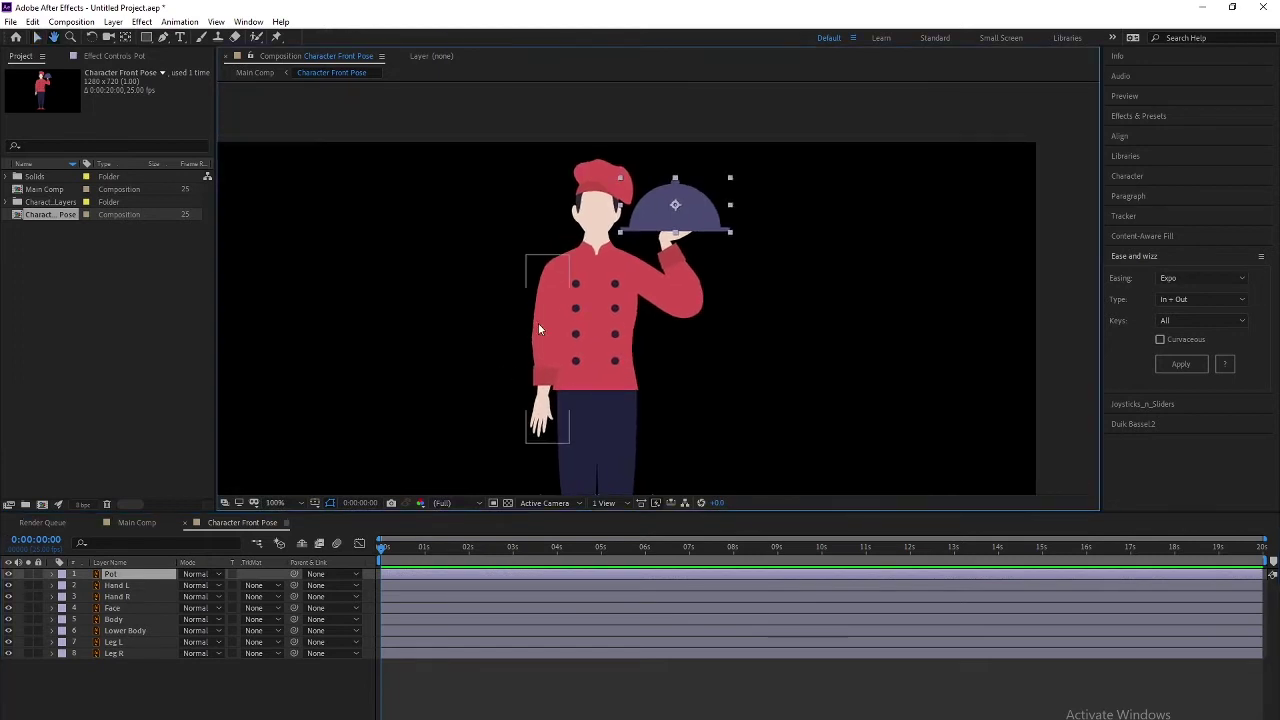
left_click(163, 592)
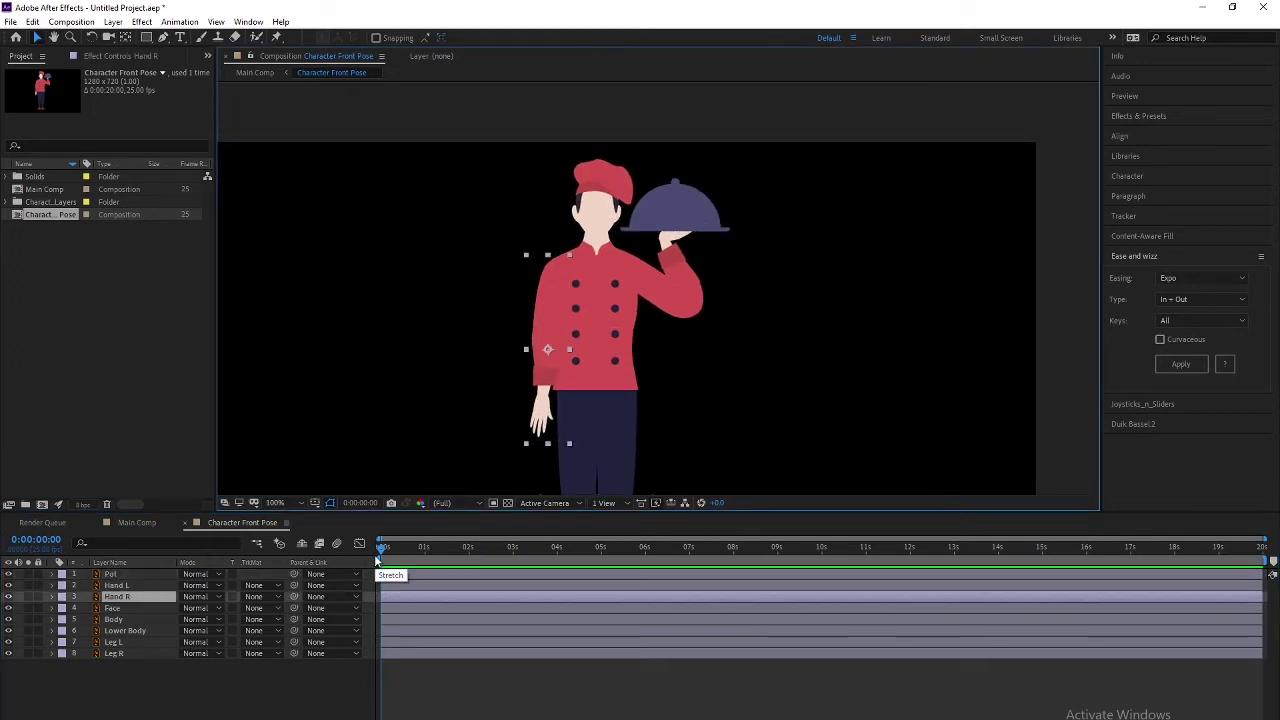
key("y")
left_click_drag(549, 351, 559, 250)
key("v")
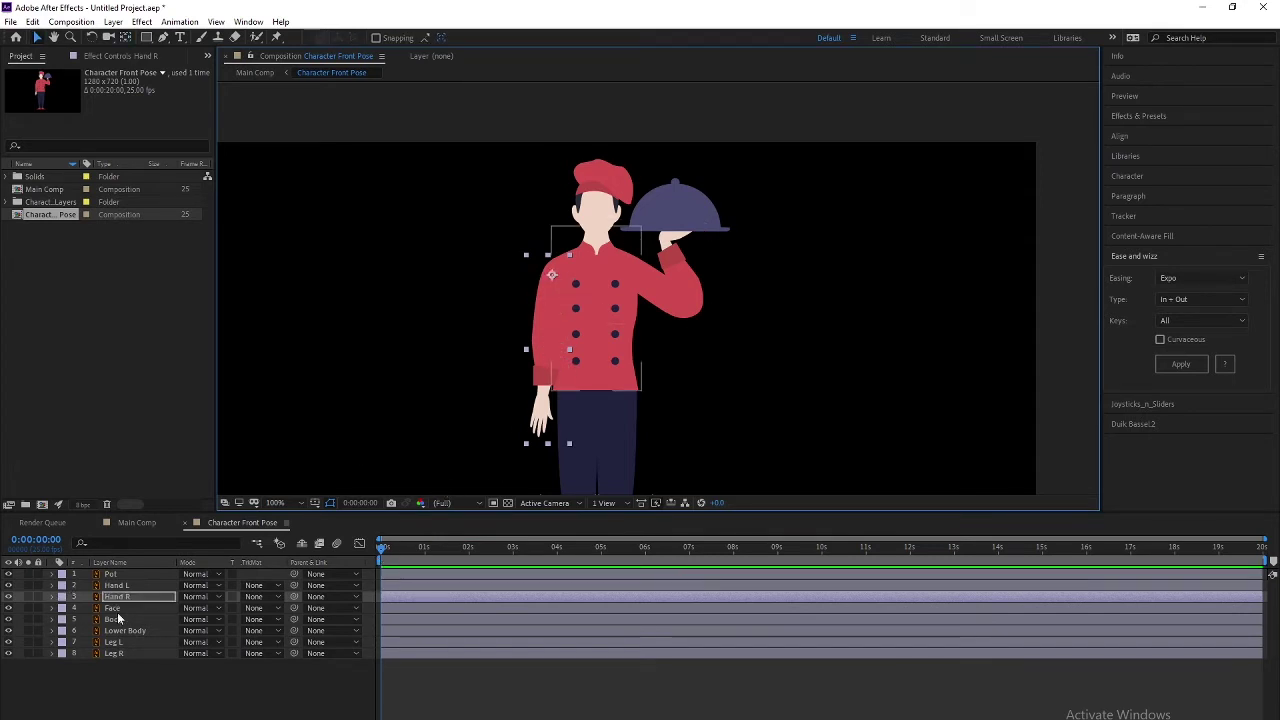
Move the Face anchor down to the neck and the Body anchor down to the waist.
left_click(115, 609)
key("y")
left_click_drag(593, 228, 590, 264)
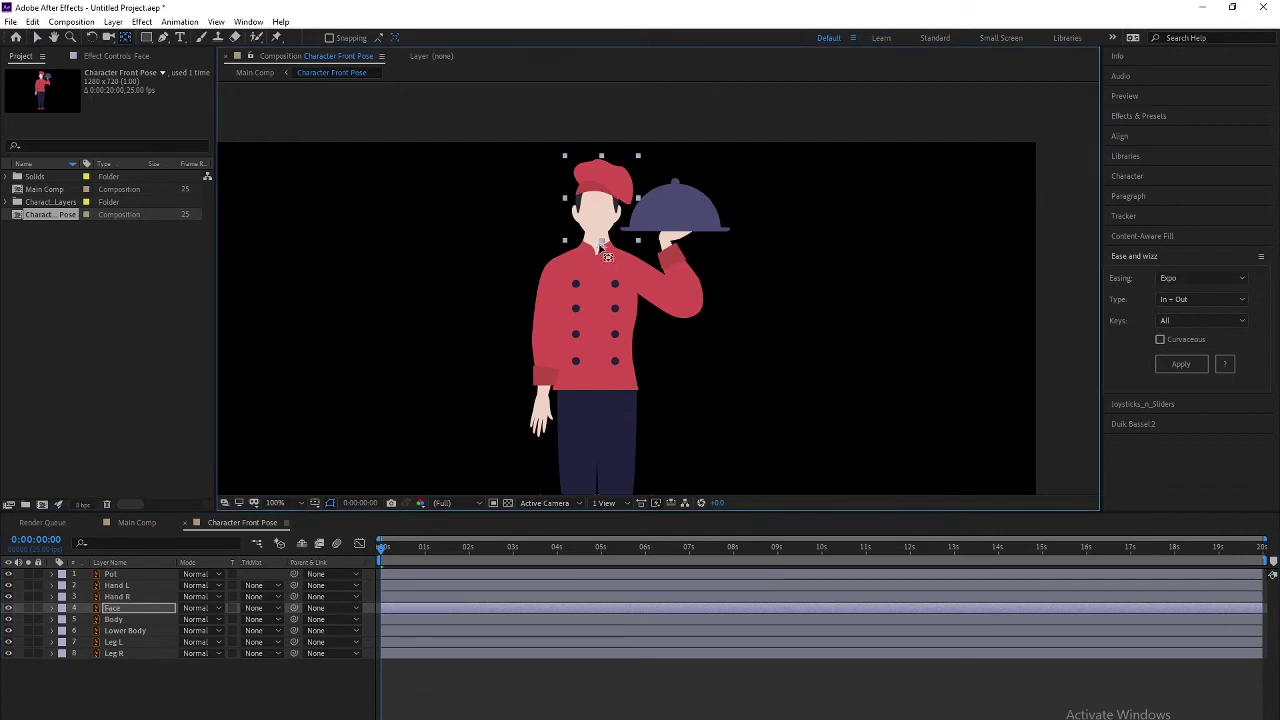
key("v")
left_click(113, 619)
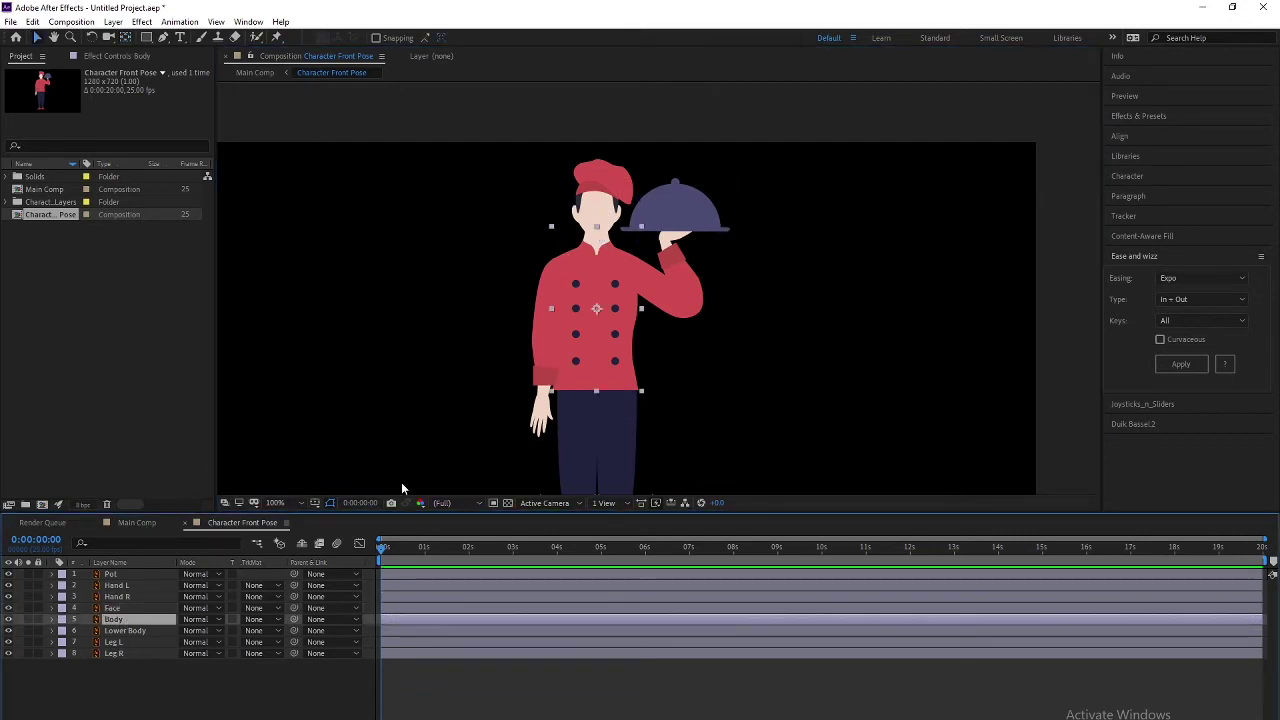
key("y")
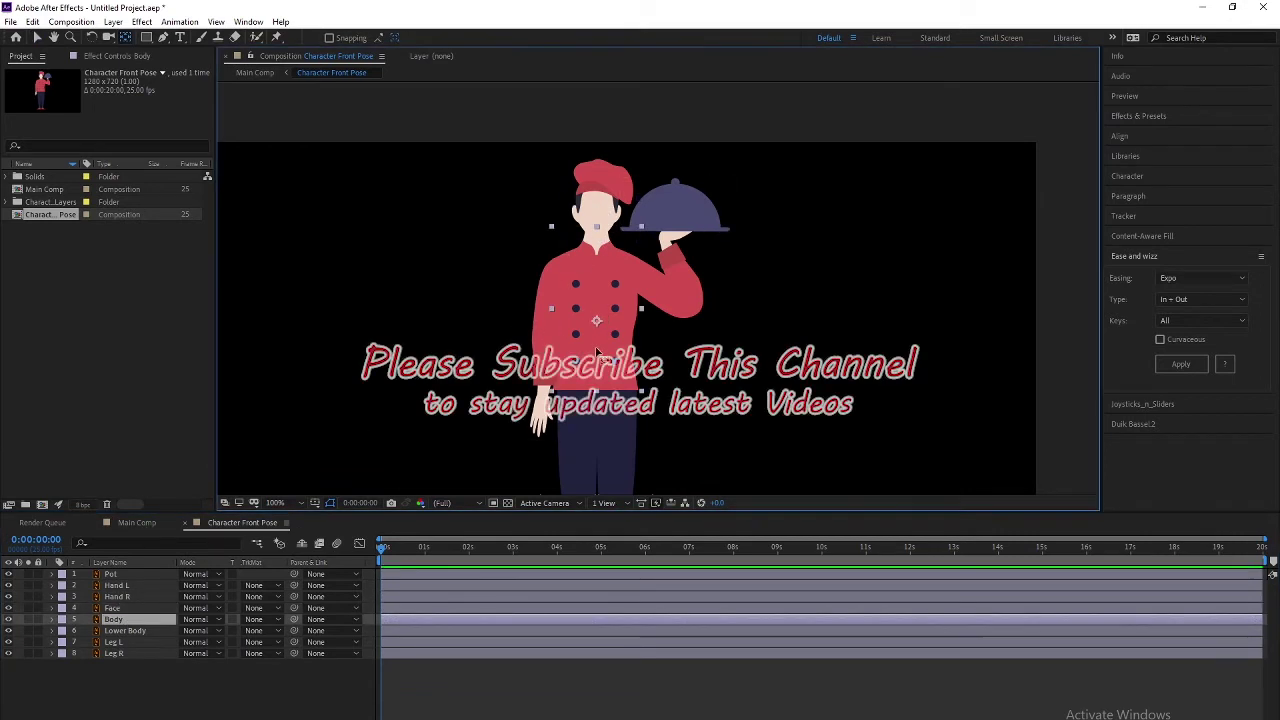
left_click_drag(597, 352, 597, 392)
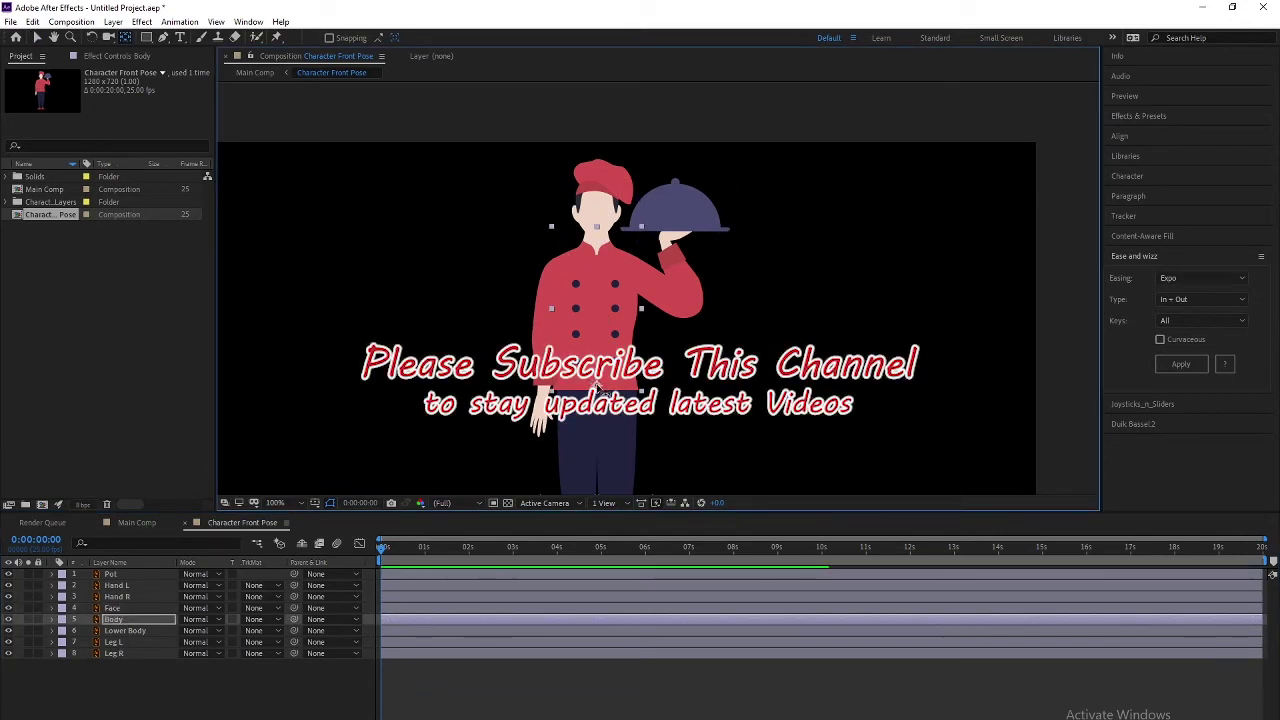
key("v")
Move the Leg L and Leg R anchor points up to the hips.
left_click(130, 631)
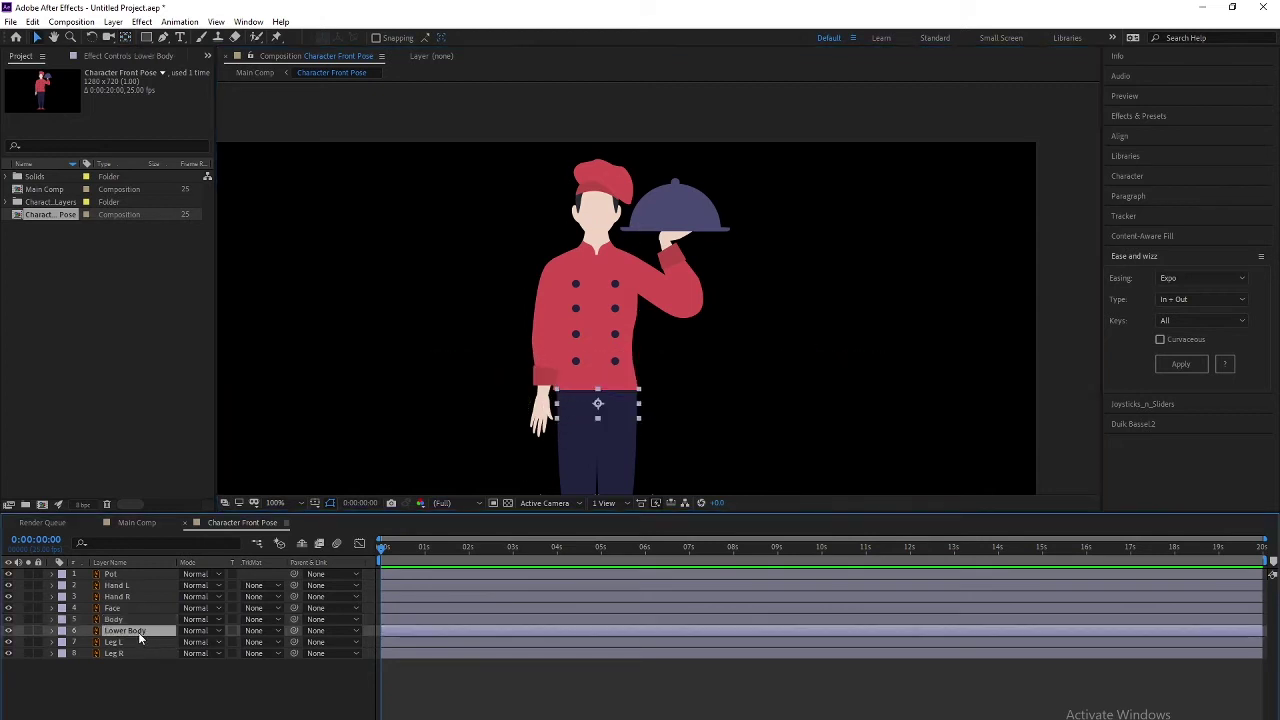
left_click(115, 642)
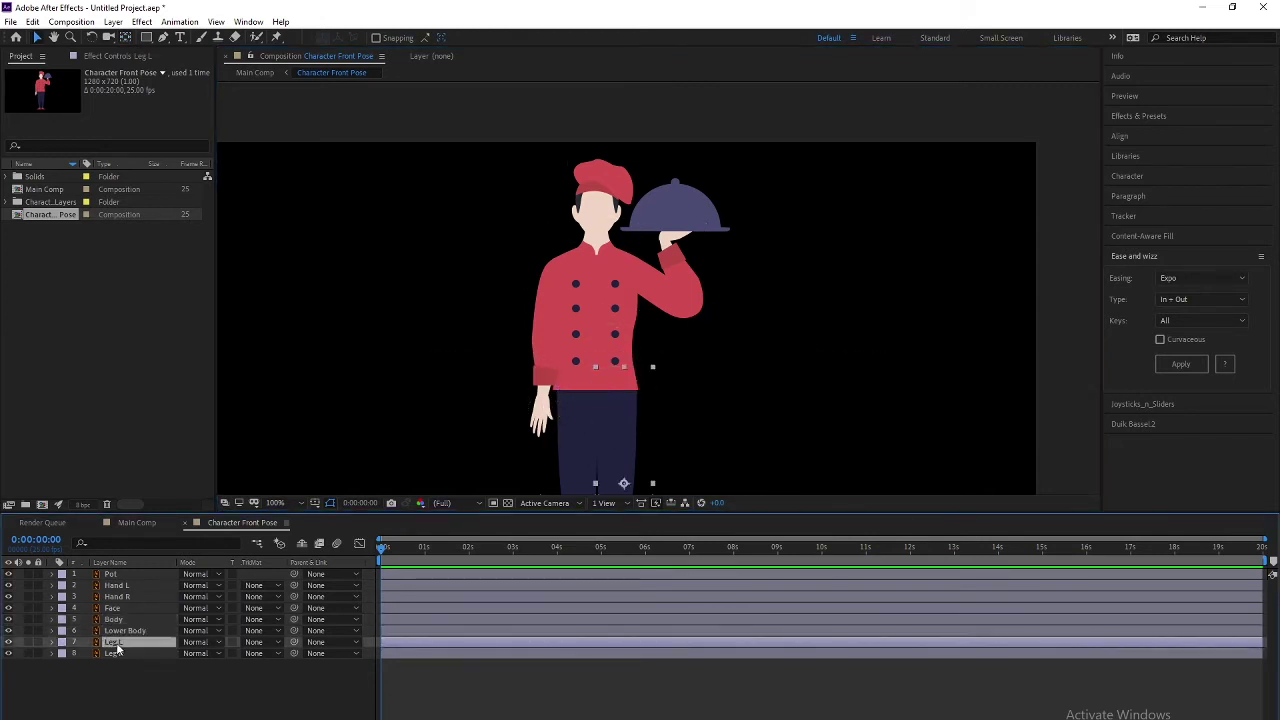
key("y")
left_click_drag(624, 485, 620, 408)
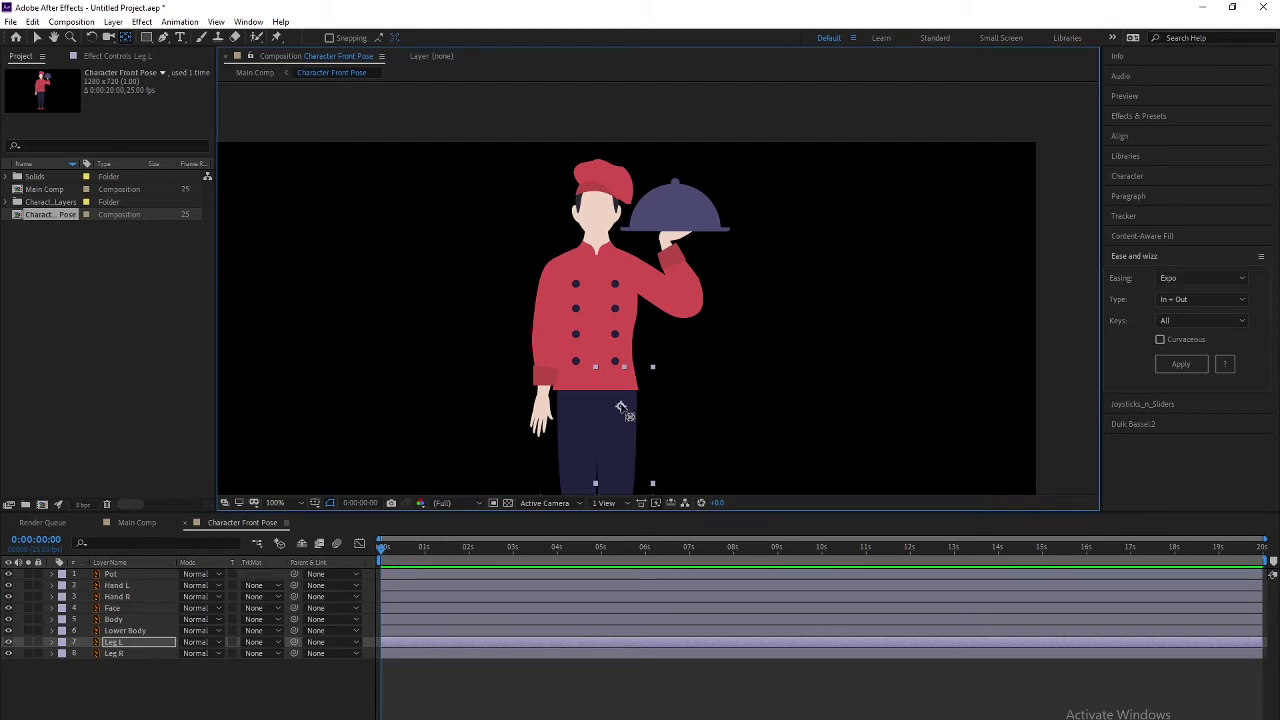
left_click(126, 655)
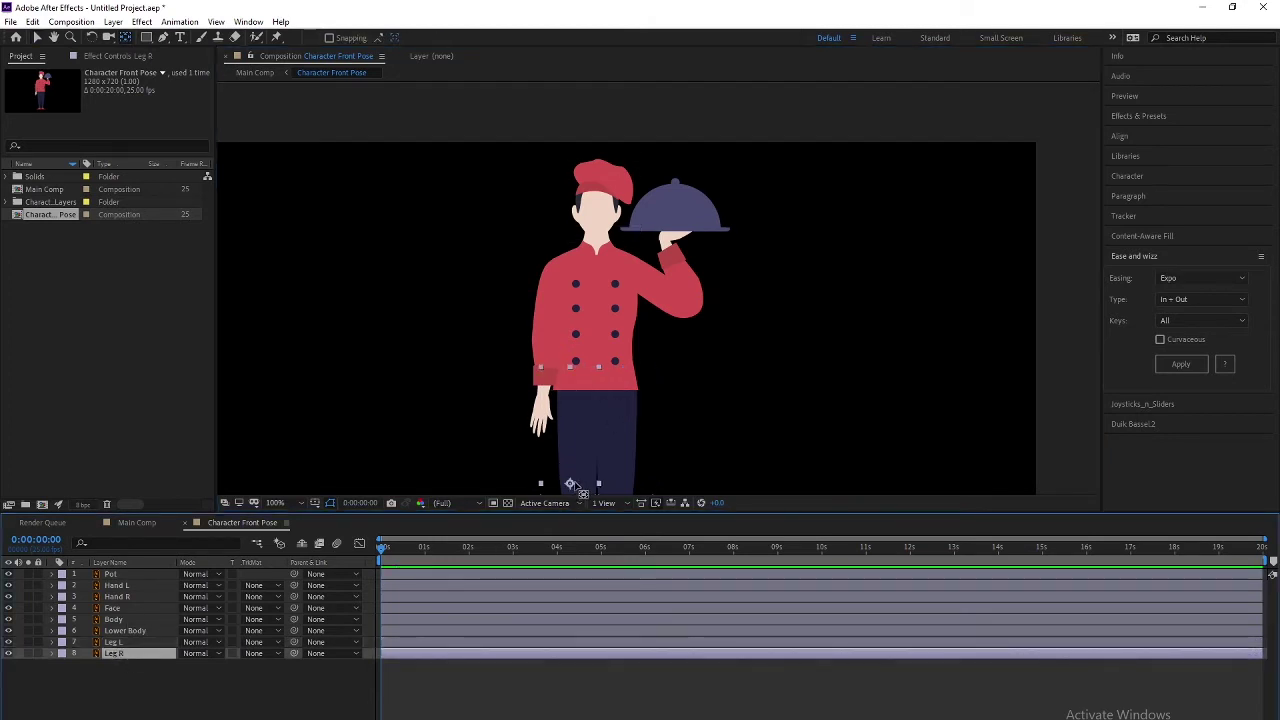
left_click_drag(570, 485, 577, 405)
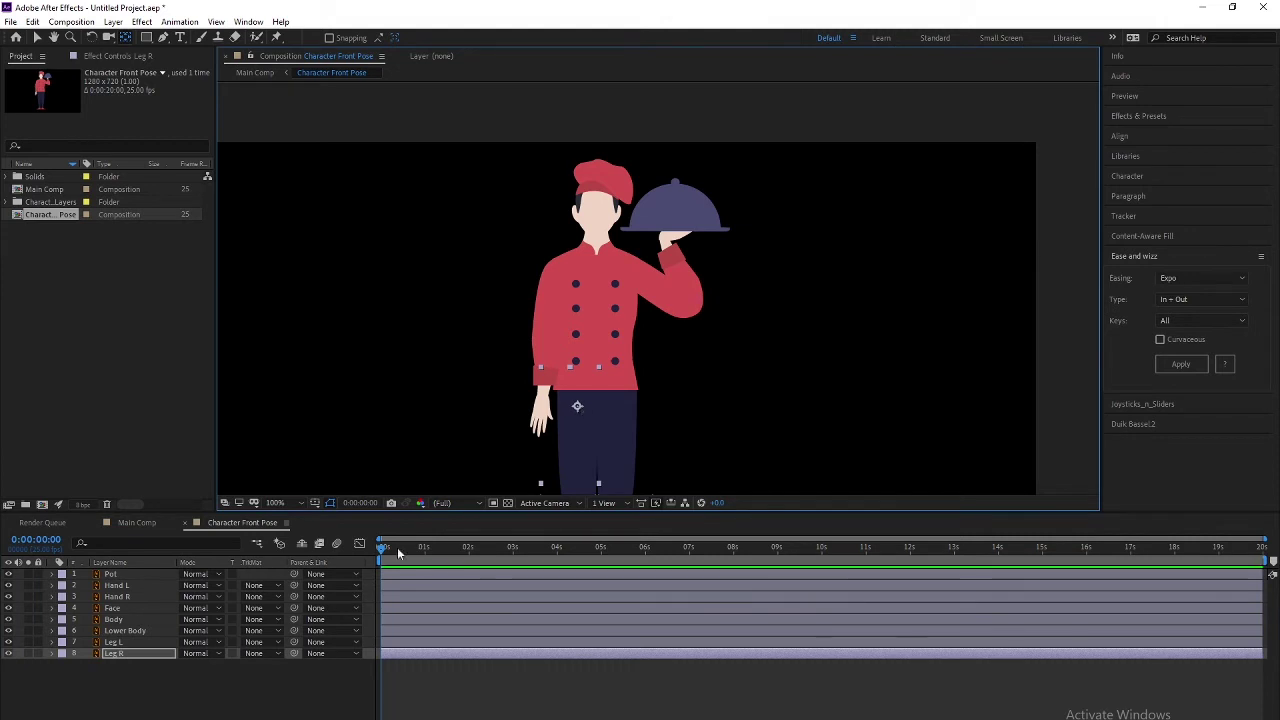
key("v")
Move Hand L's anchor point to the shoulder.
key("ctrl+Up")
key("ctrl+Up")
key("ctrl+Up")
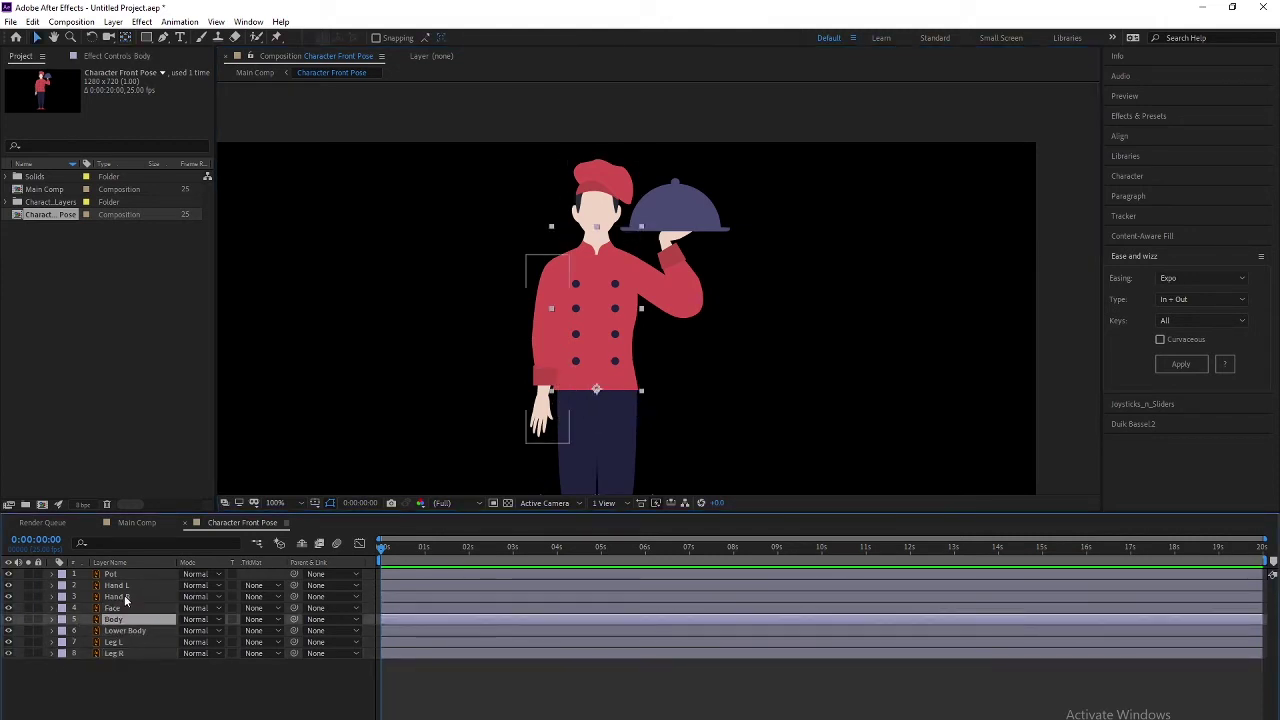
left_click(125, 597)
left_click(127, 586)
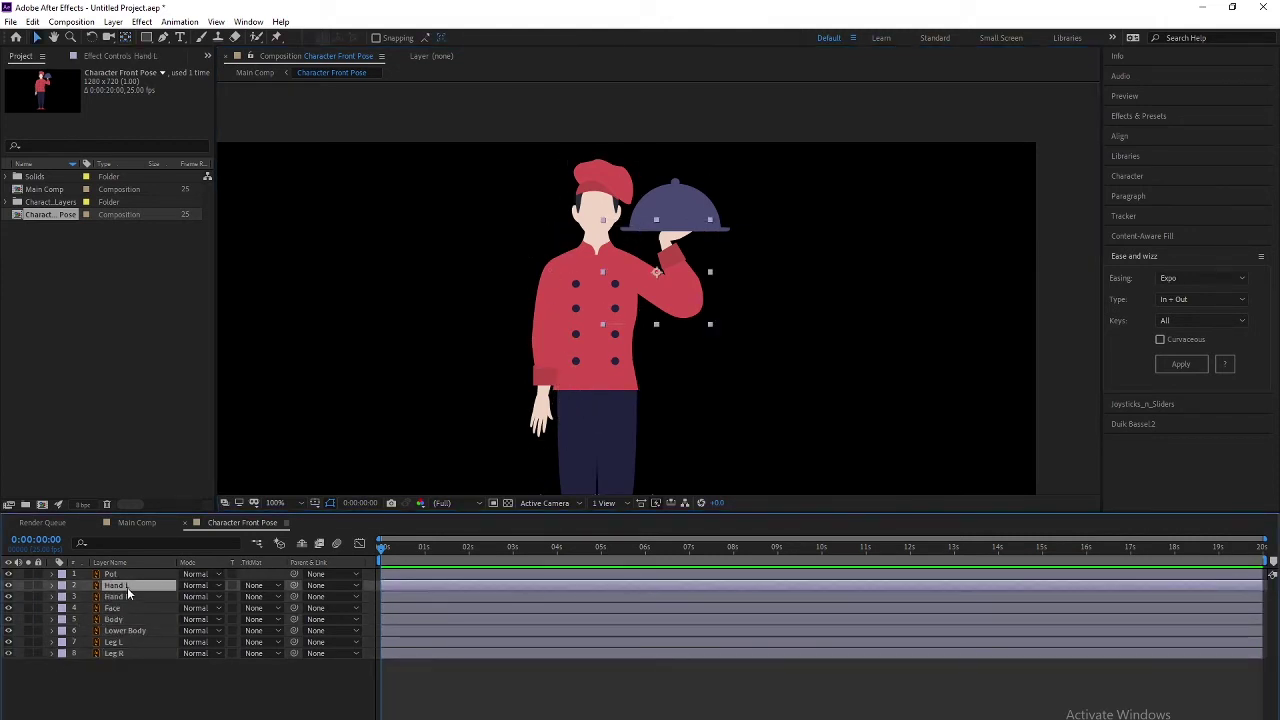
key("y")
left_click_drag(651, 272, 623, 263)
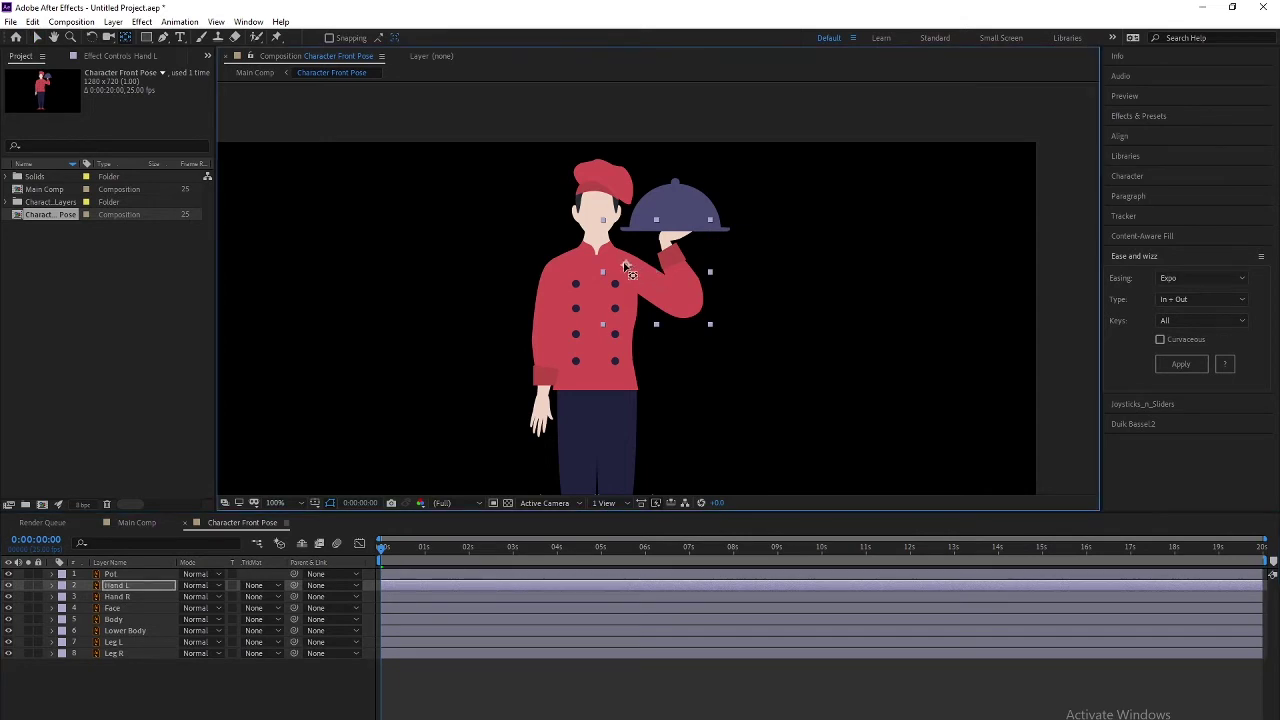
key("v")
left_click(142, 580)
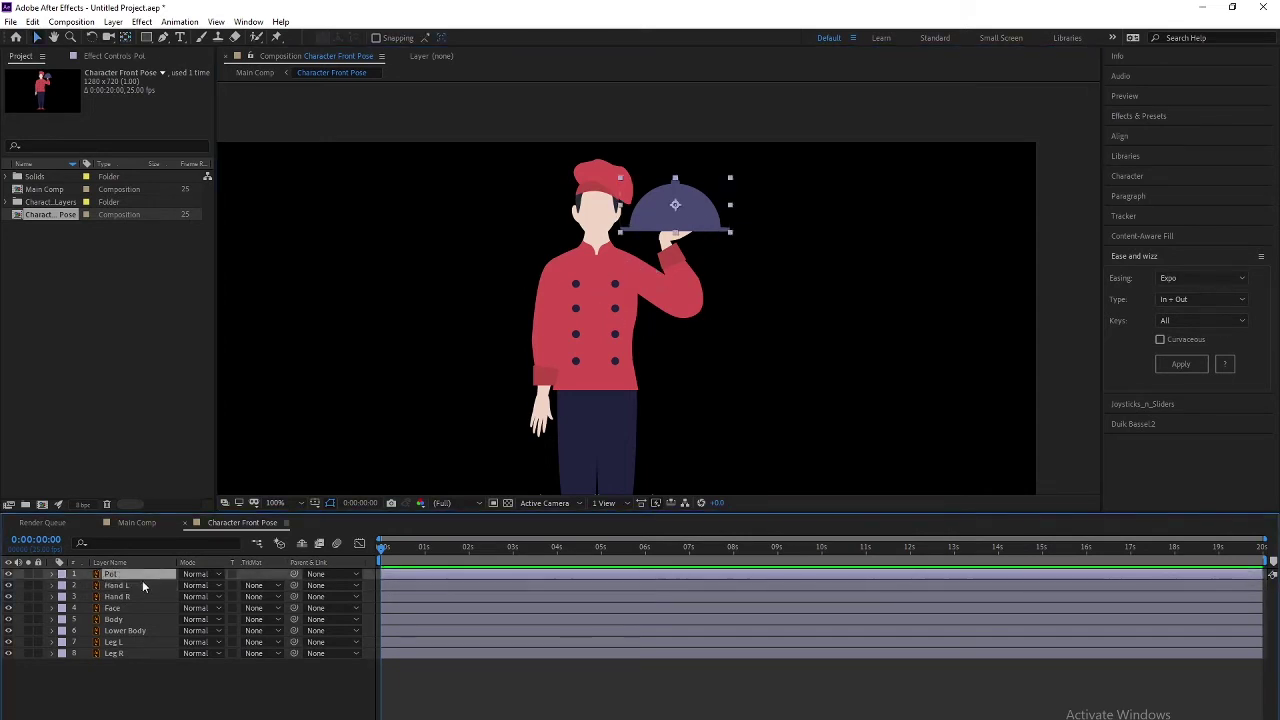
key("g")
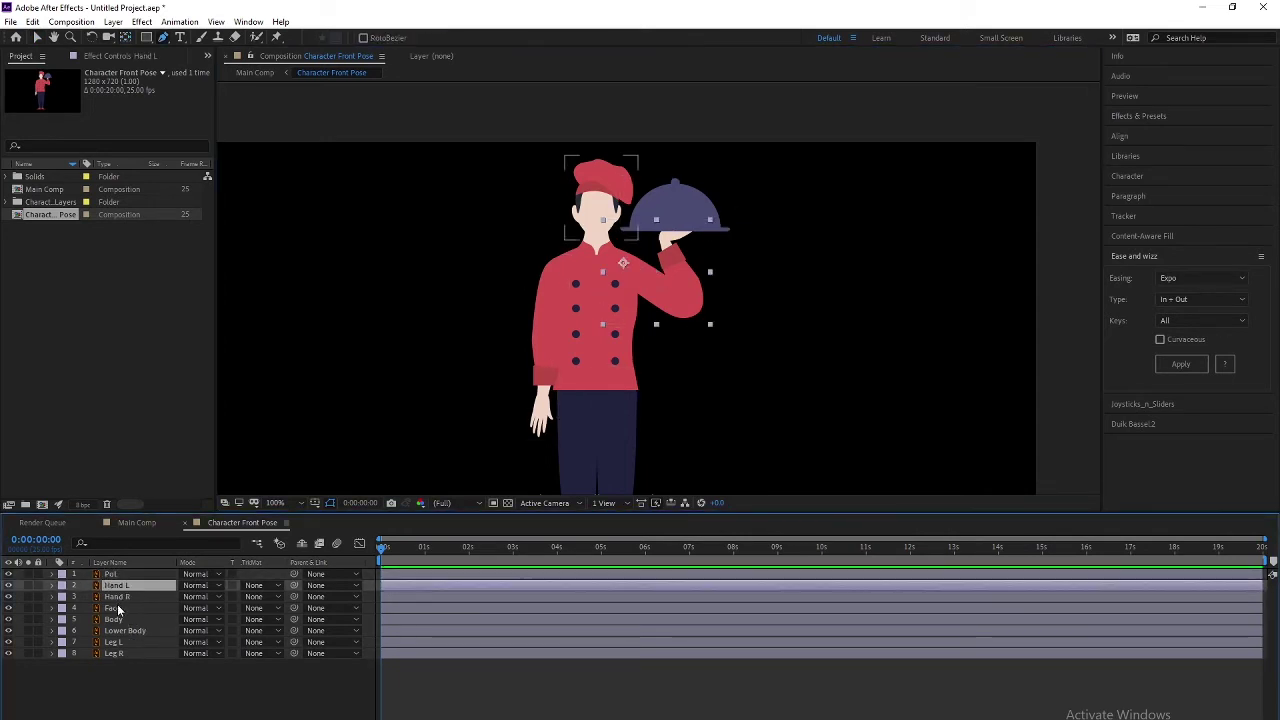
left_click(118, 597)
Parent the Face, Hand L and Hand R layers to Body.
left_click(123, 607)
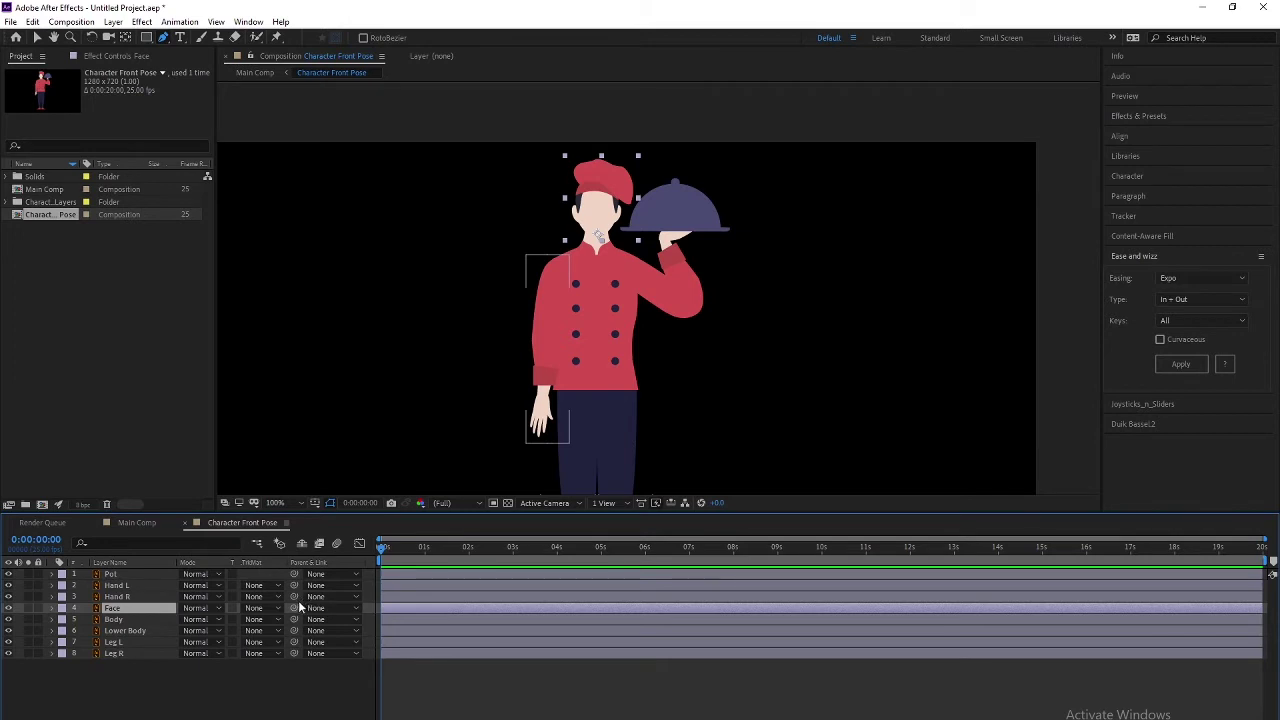
left_click_drag(293, 608, 134, 618)
left_click(134, 618)
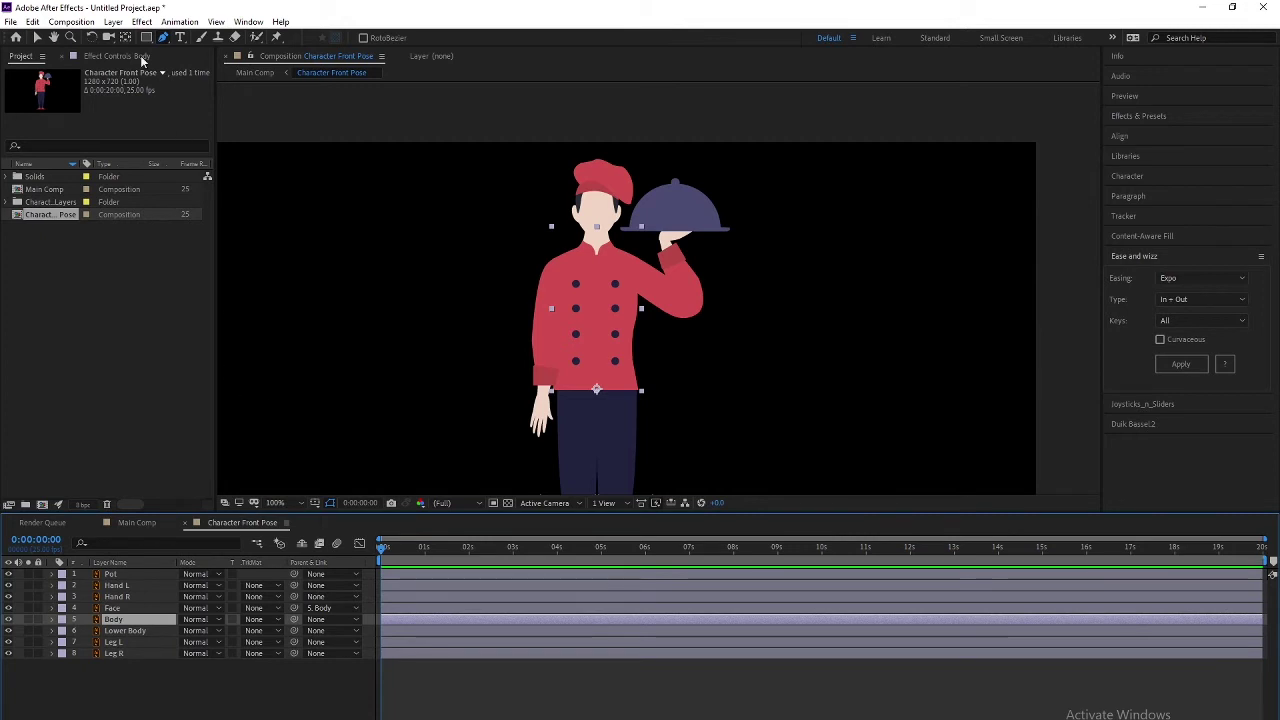
left_click(36, 37)
left_click(113, 608)
left_click(117, 597)
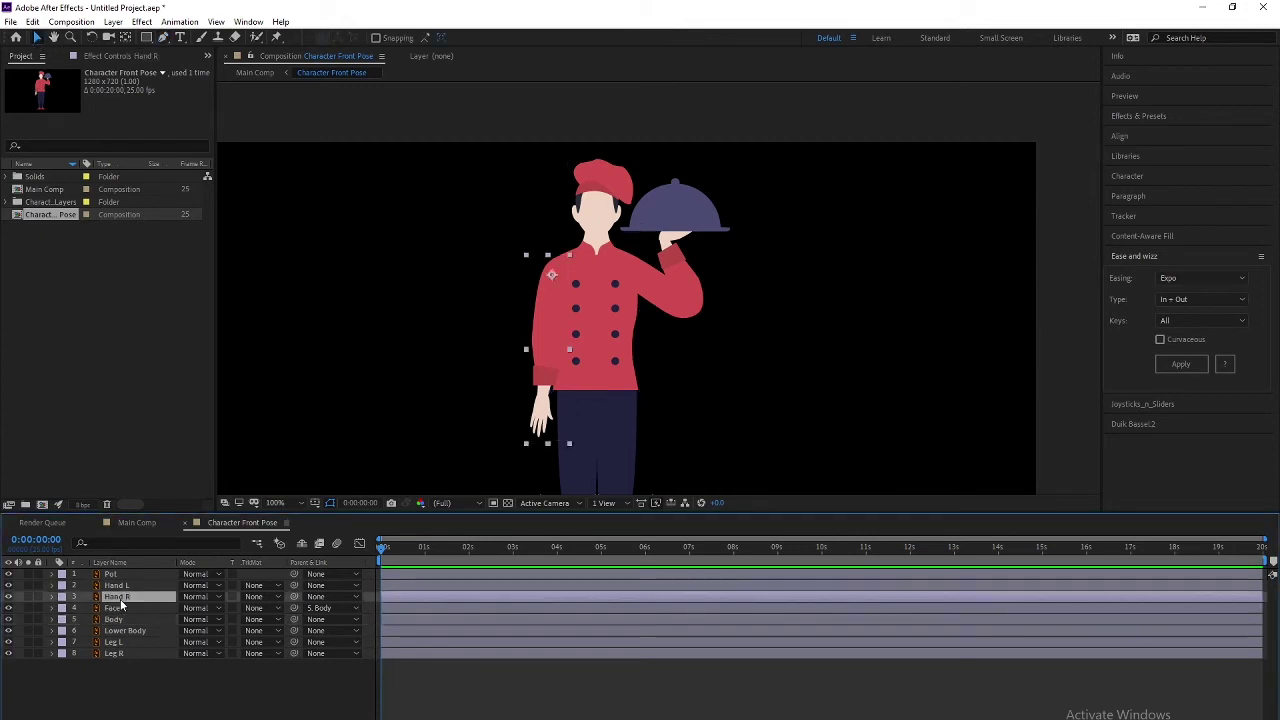
left_click(116, 585, "ctrl")
mouse_move(293, 597)
left_mouse_down()
mouse_move(137, 643)
mouse_move(132, 617)
left_mouse_up()
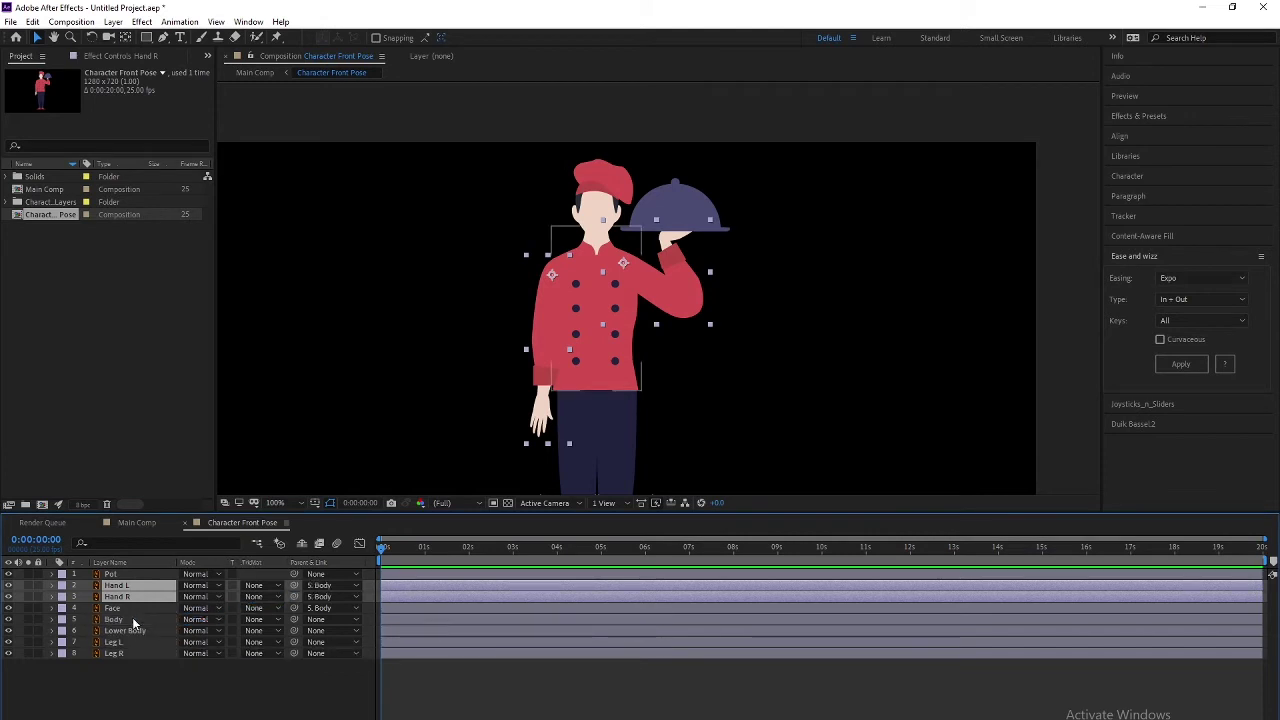
Parent the Pot to Hand L and move the Pot's anchor point to its handle.
left_click(116, 642)
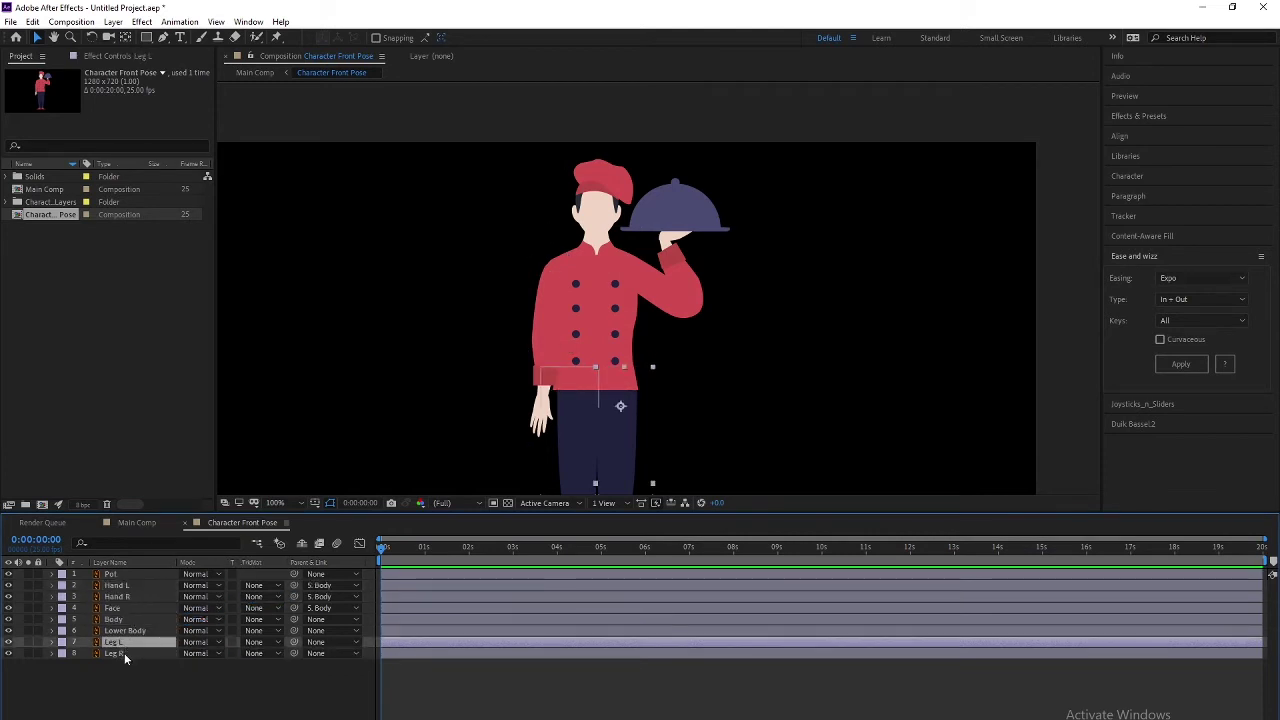
left_click(118, 653)
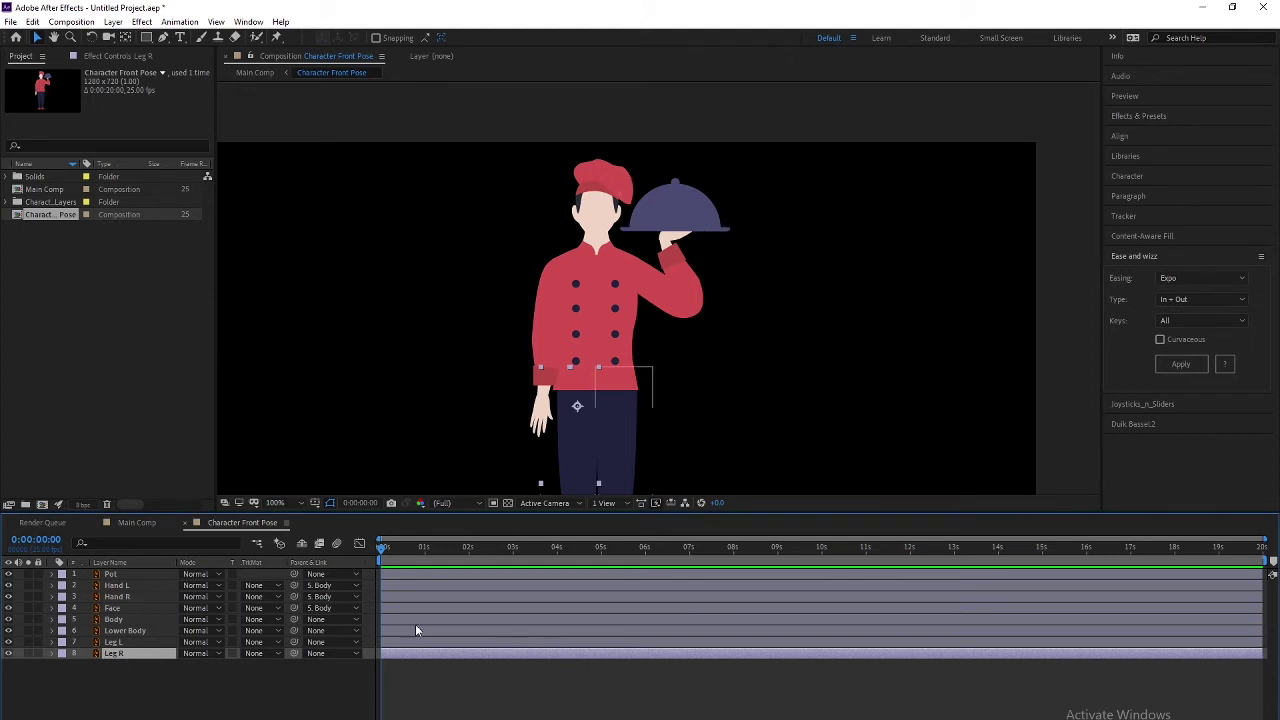
left_click(116, 609)
left_click(119, 575)
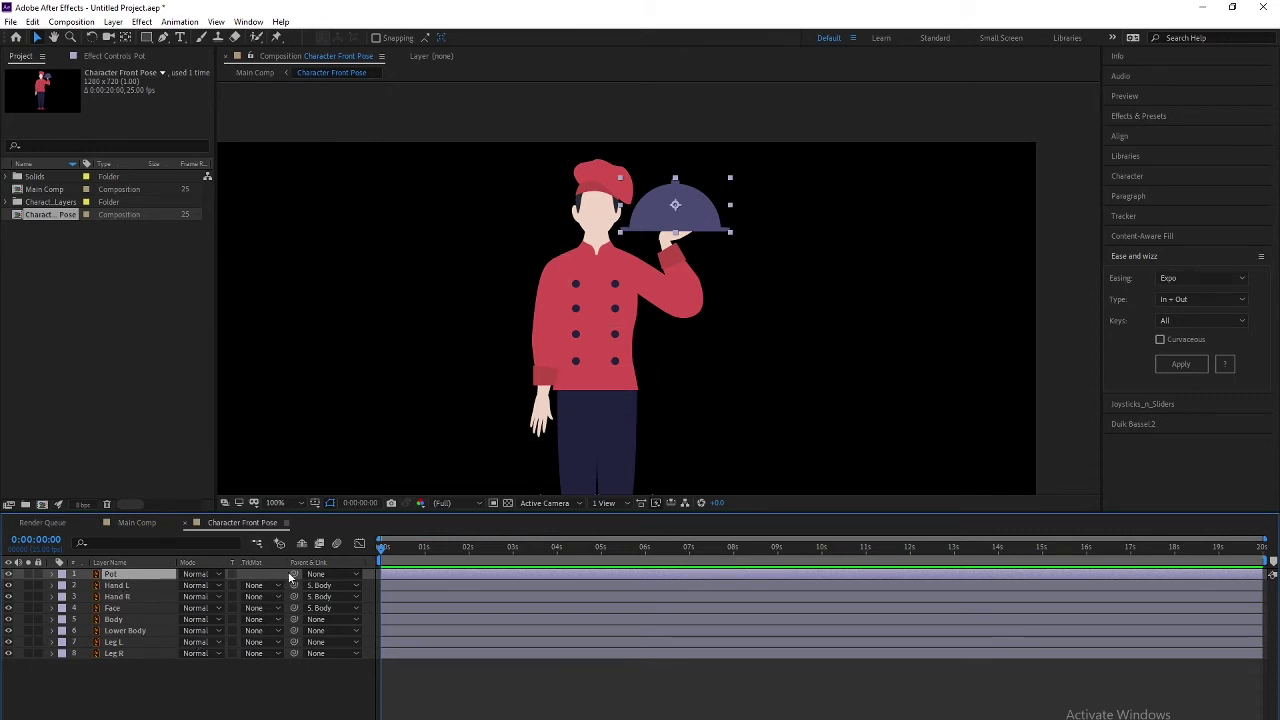
left_click_drag(293, 573, 130, 588)
key("y")
left_click_drag(675, 204, 677, 231)
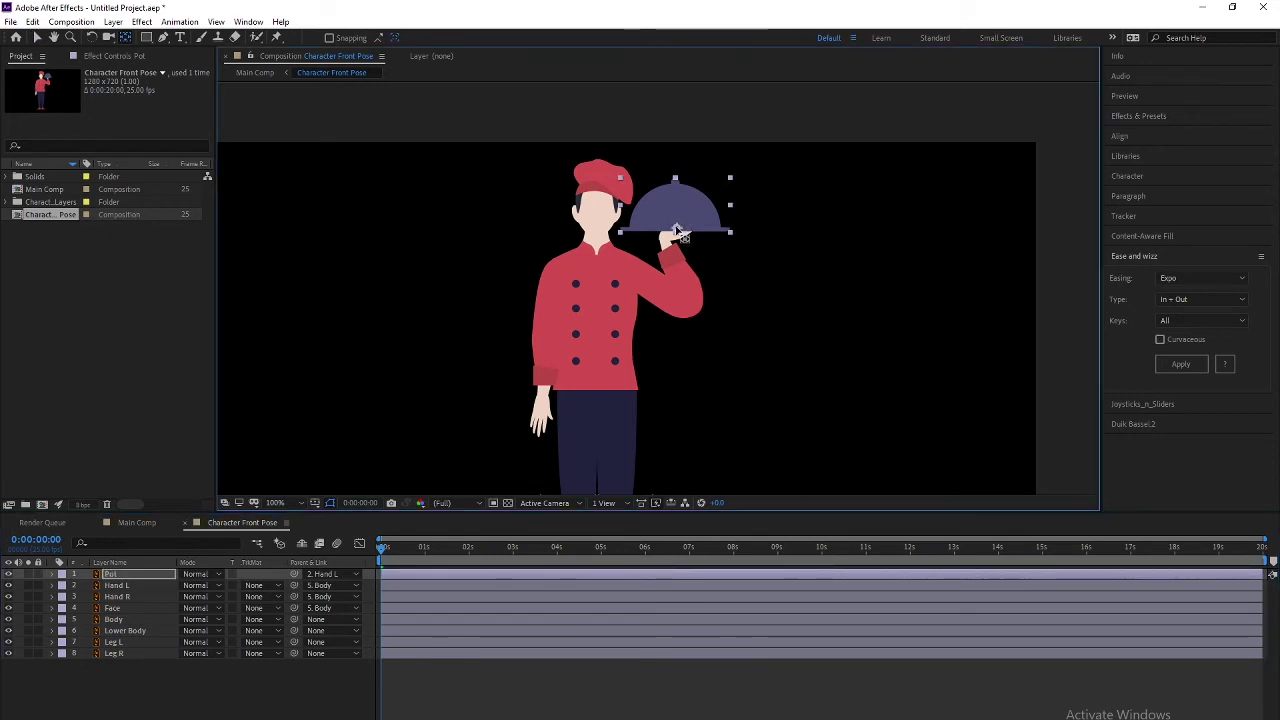
key("v")
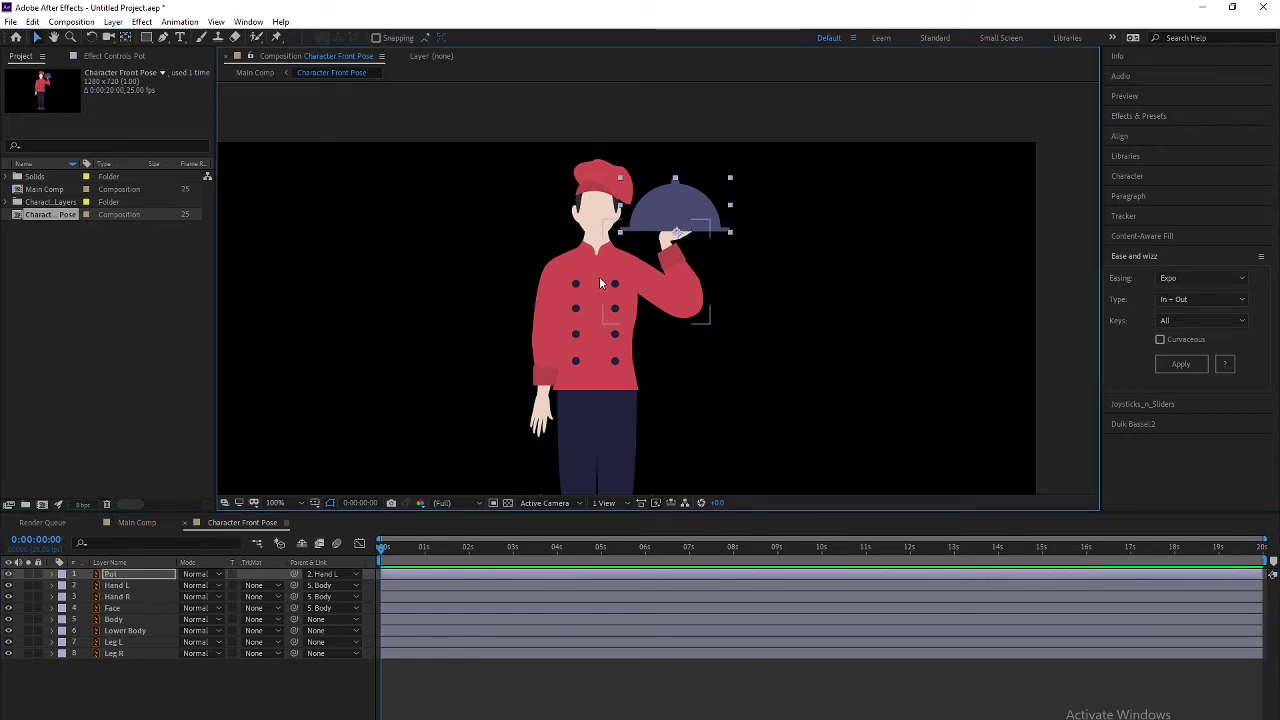
Rotate the Body layer to test its waist pivot.
left_click(112, 608)
left_click(113, 619)
left_click(114, 653)
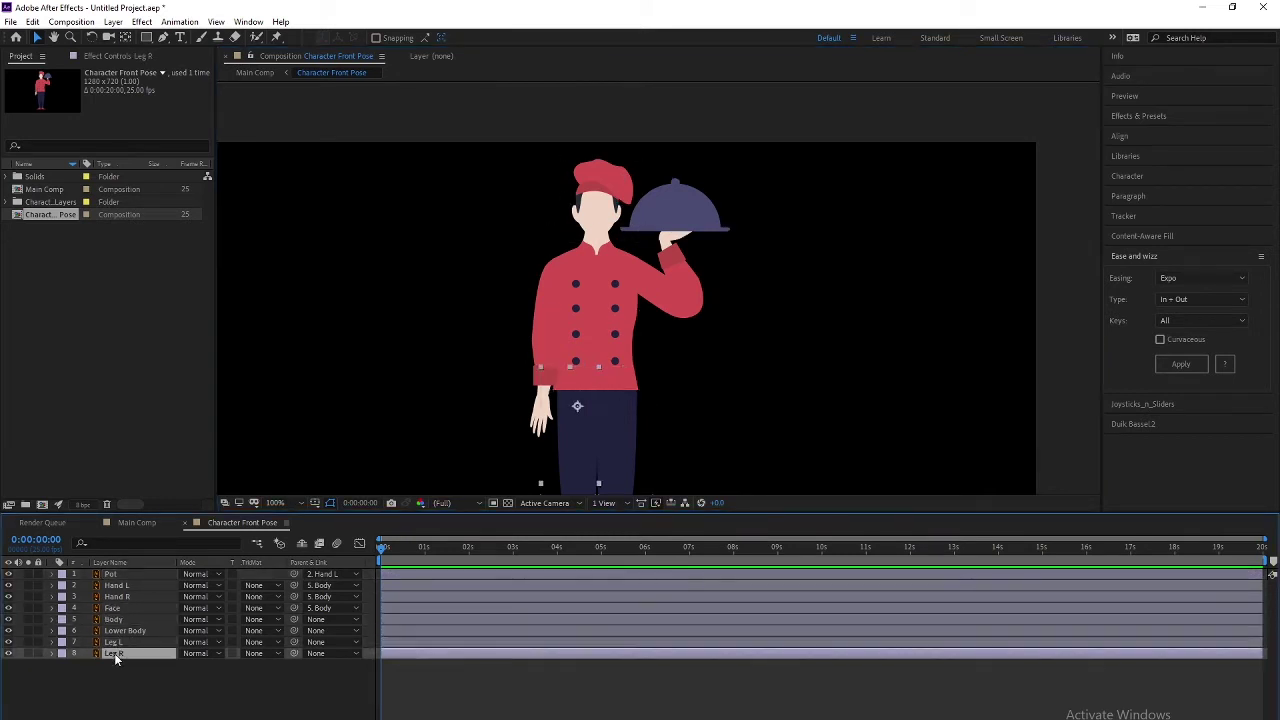
left_click(114, 642)
left_click(114, 630)
left_click(116, 619)
left_click(113, 608)
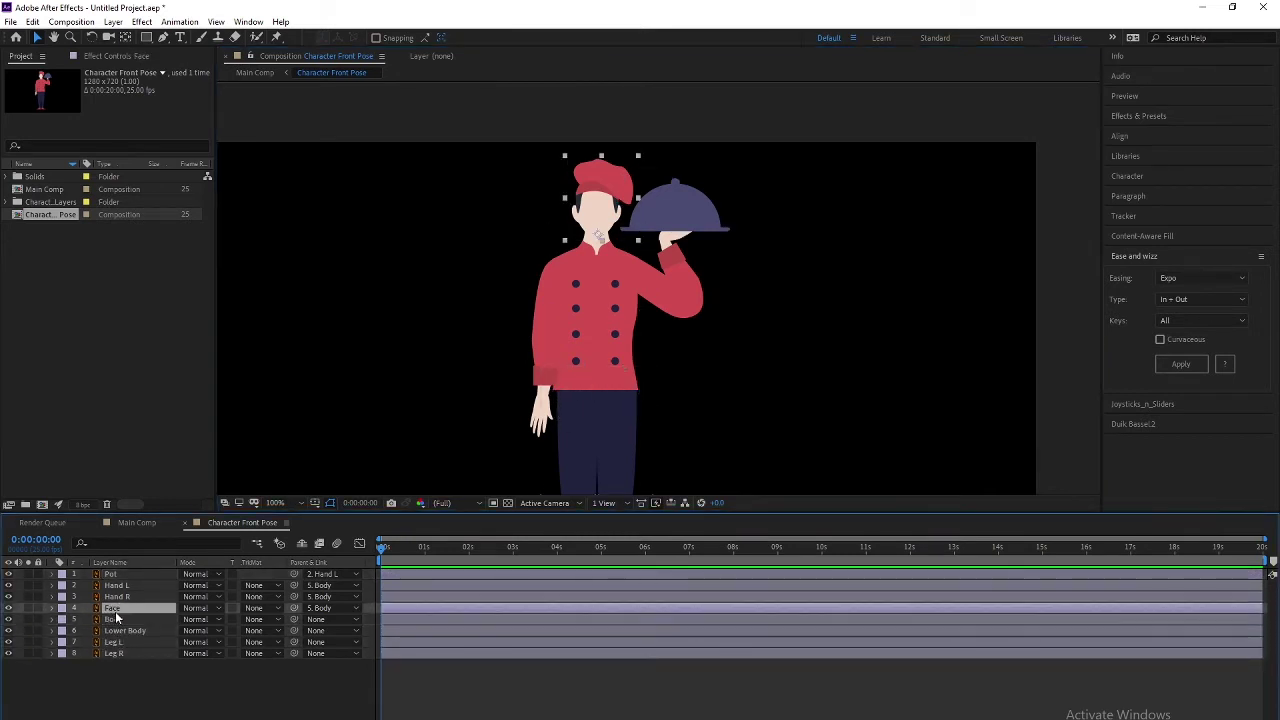
left_click(116, 620)
key("r")
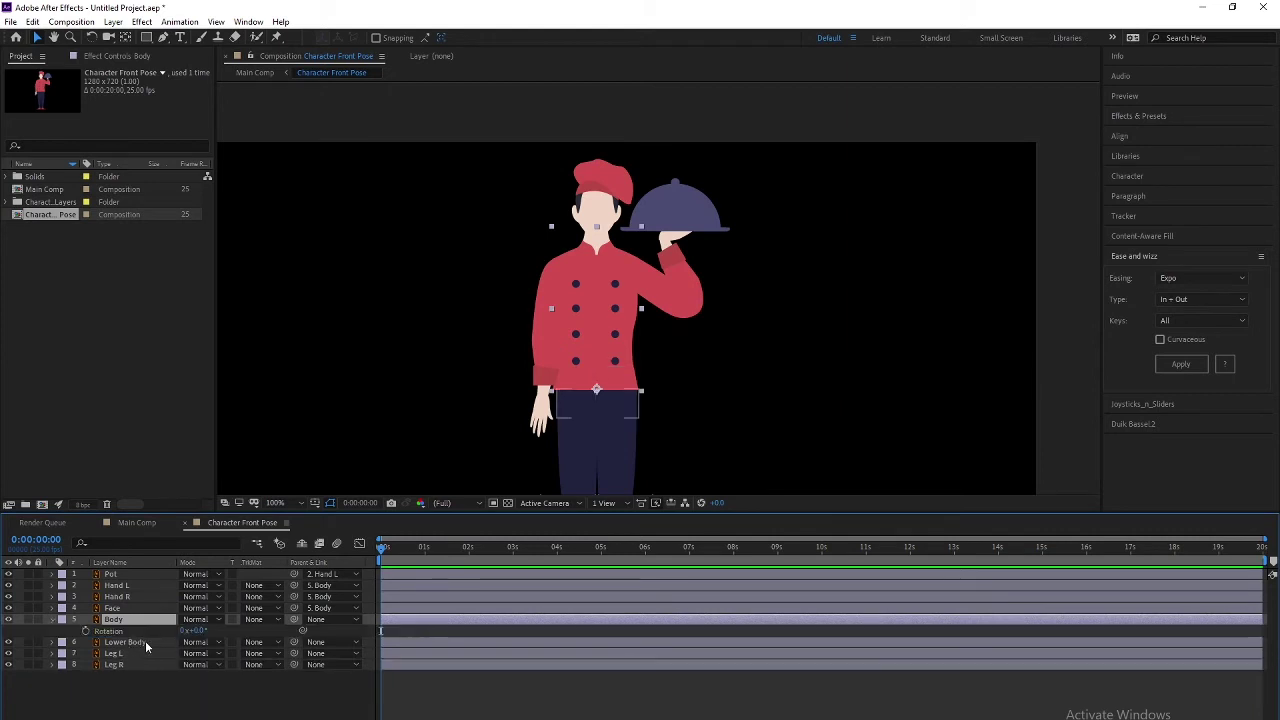
left_click_drag(192, 631, 205, 636)
Rotate Hand R and Hand L to test their shoulder pivots, undoing the Hand L tilt.
left_click(119, 597)
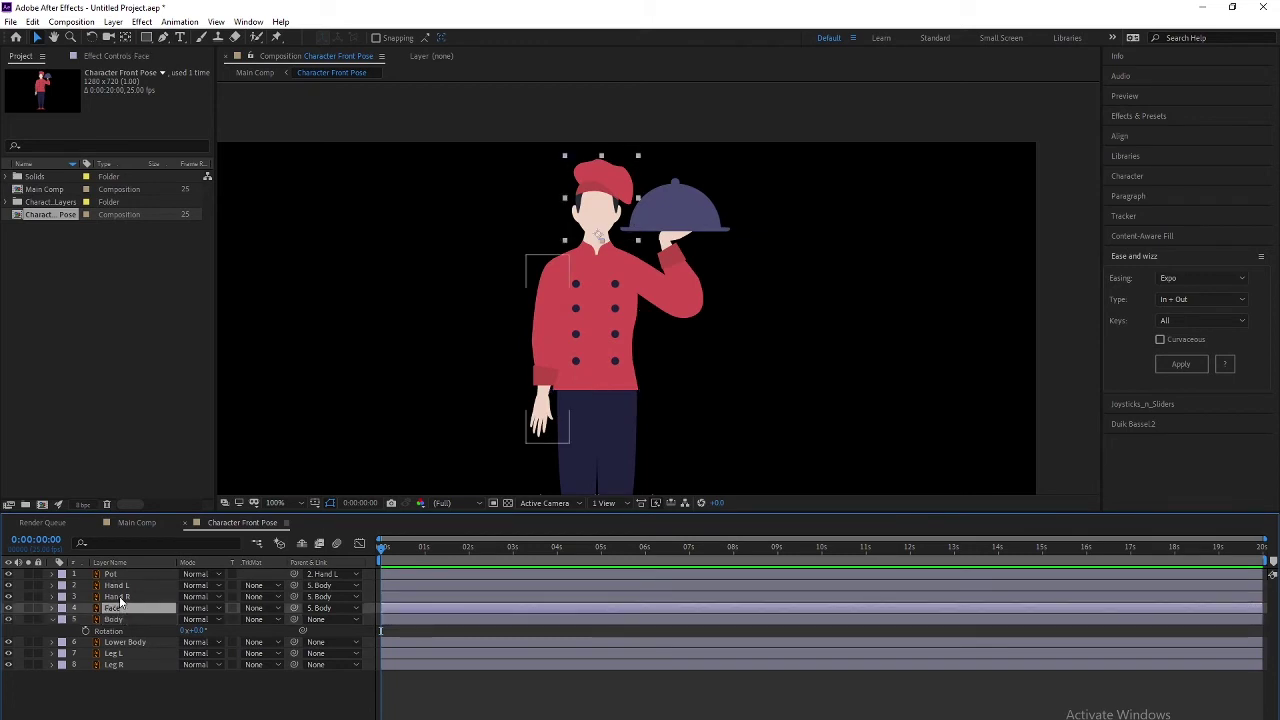
key("r")
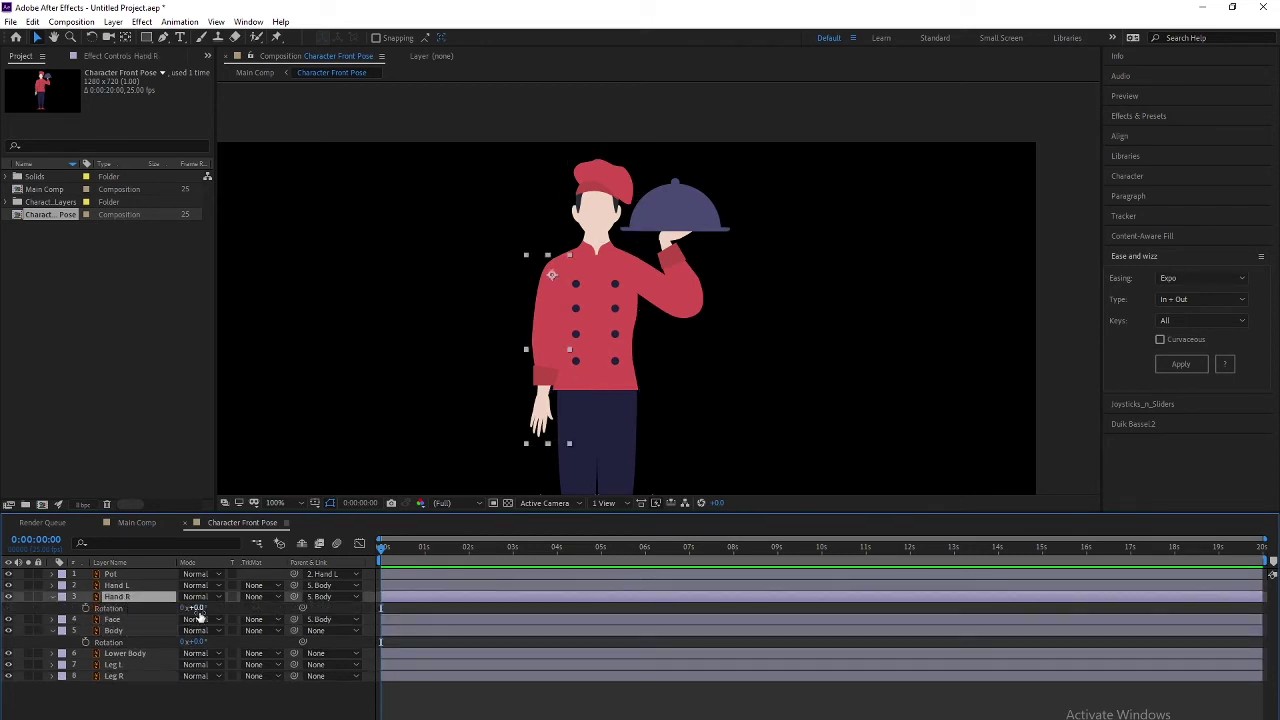
left_click_drag(193, 608, 196, 630)
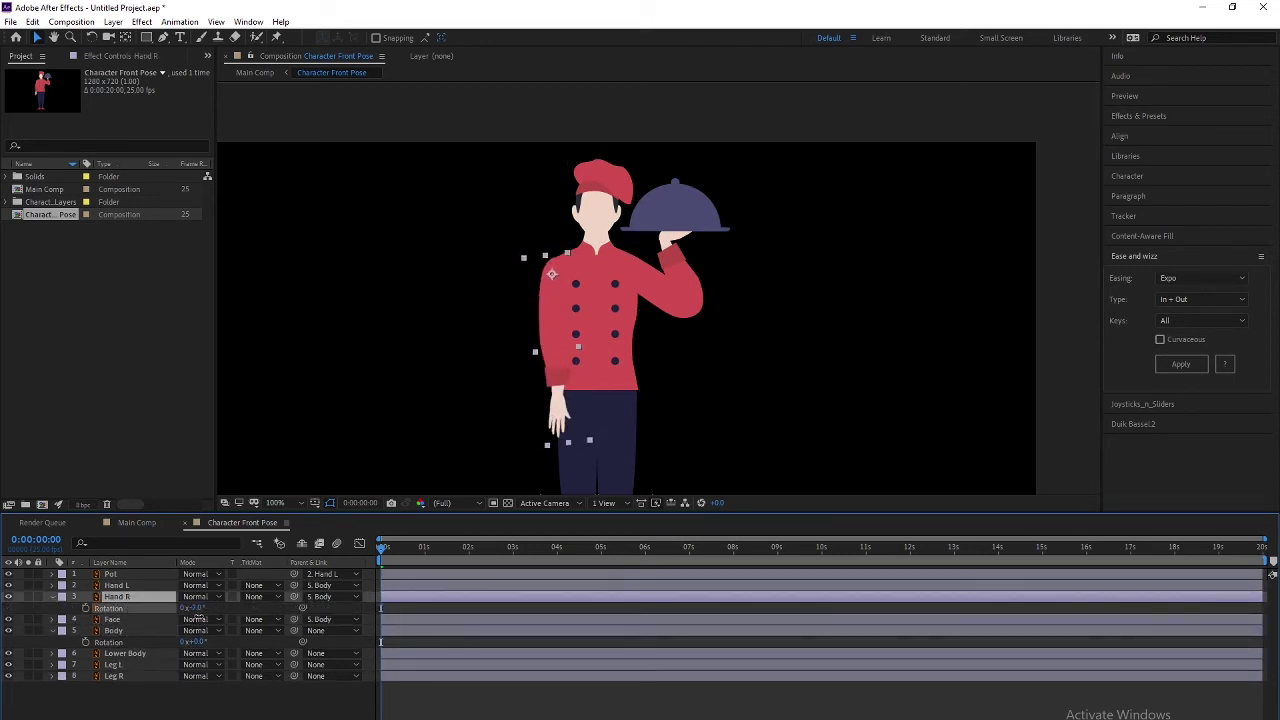
left_click(127, 586)
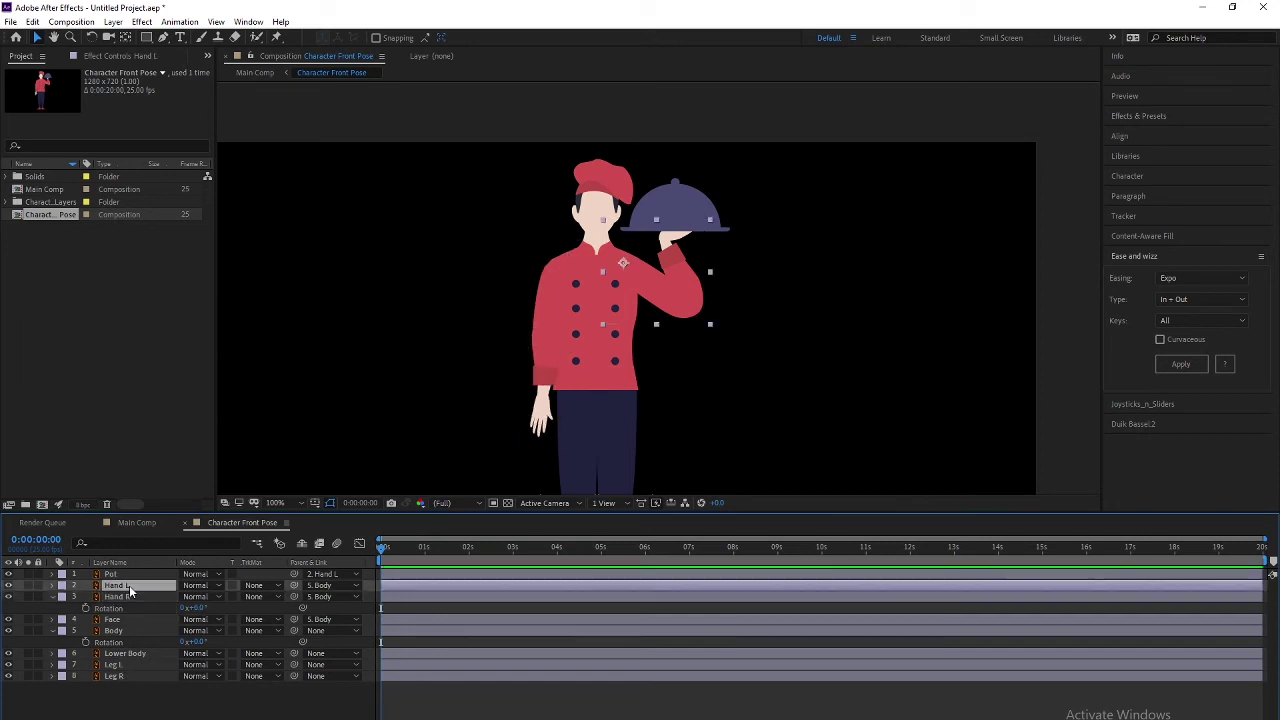
key("r")
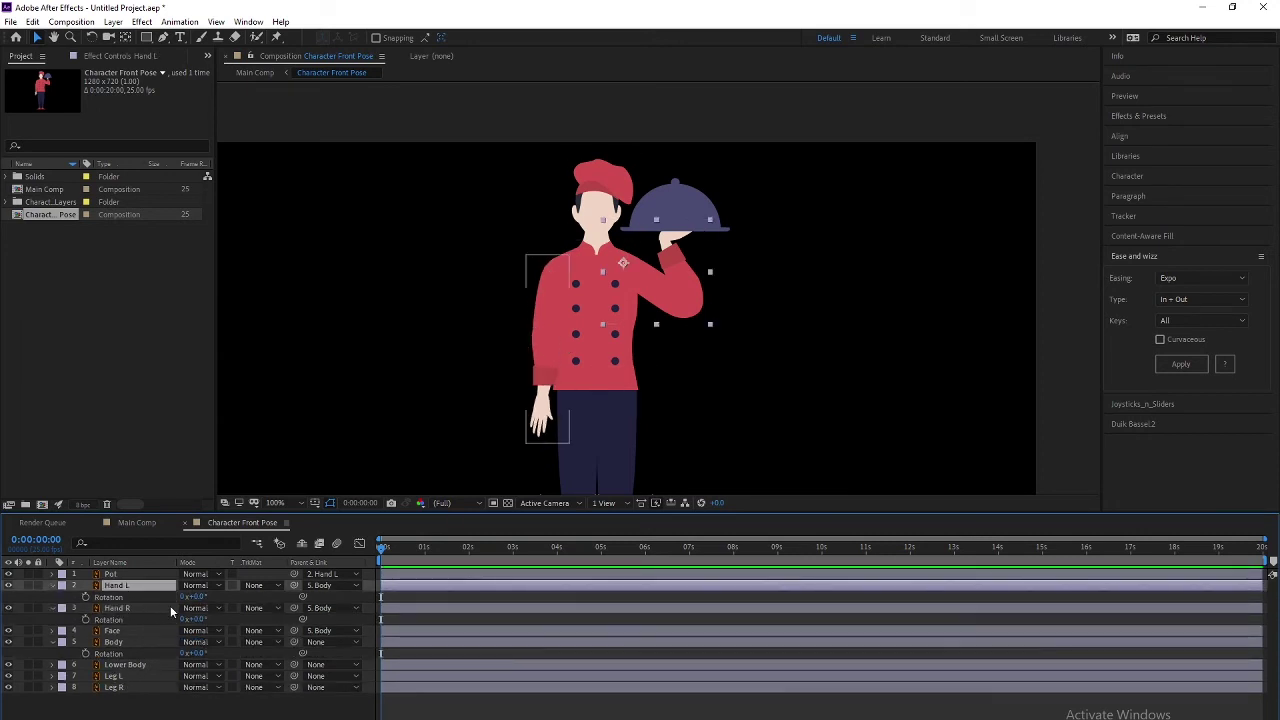
left_click_drag(198, 596, 216, 605)
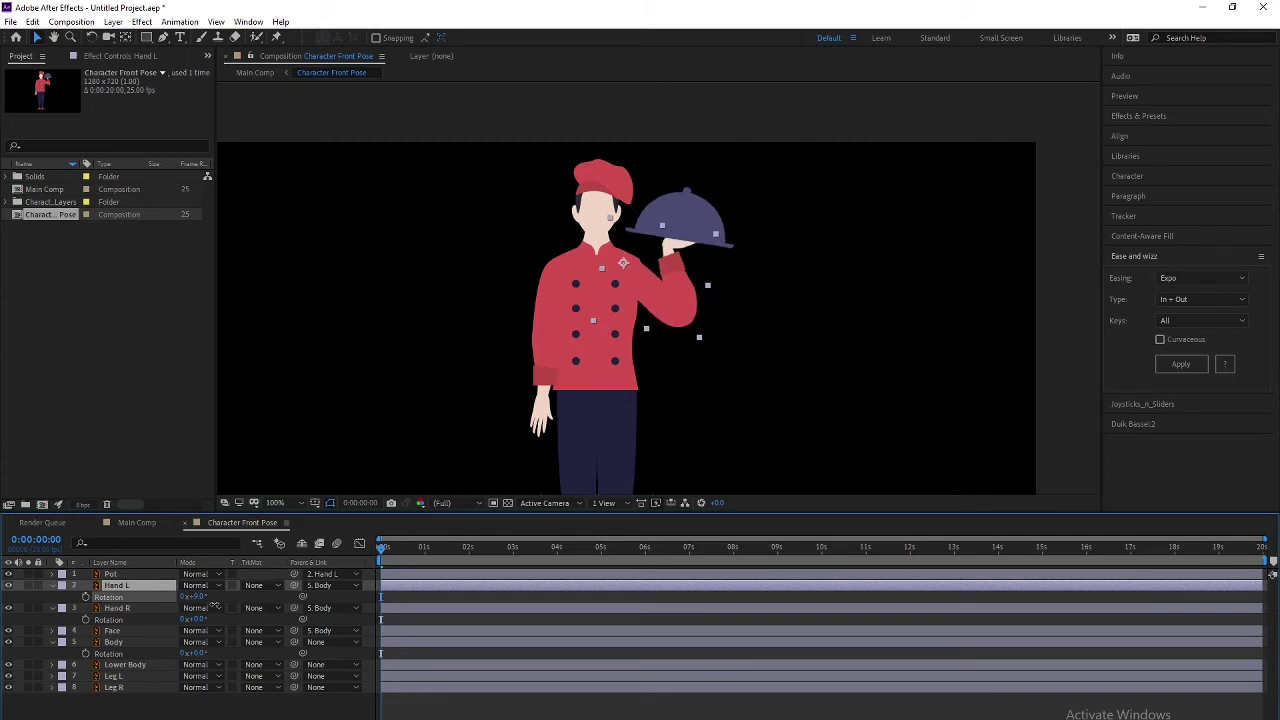
key("ctrl+z")
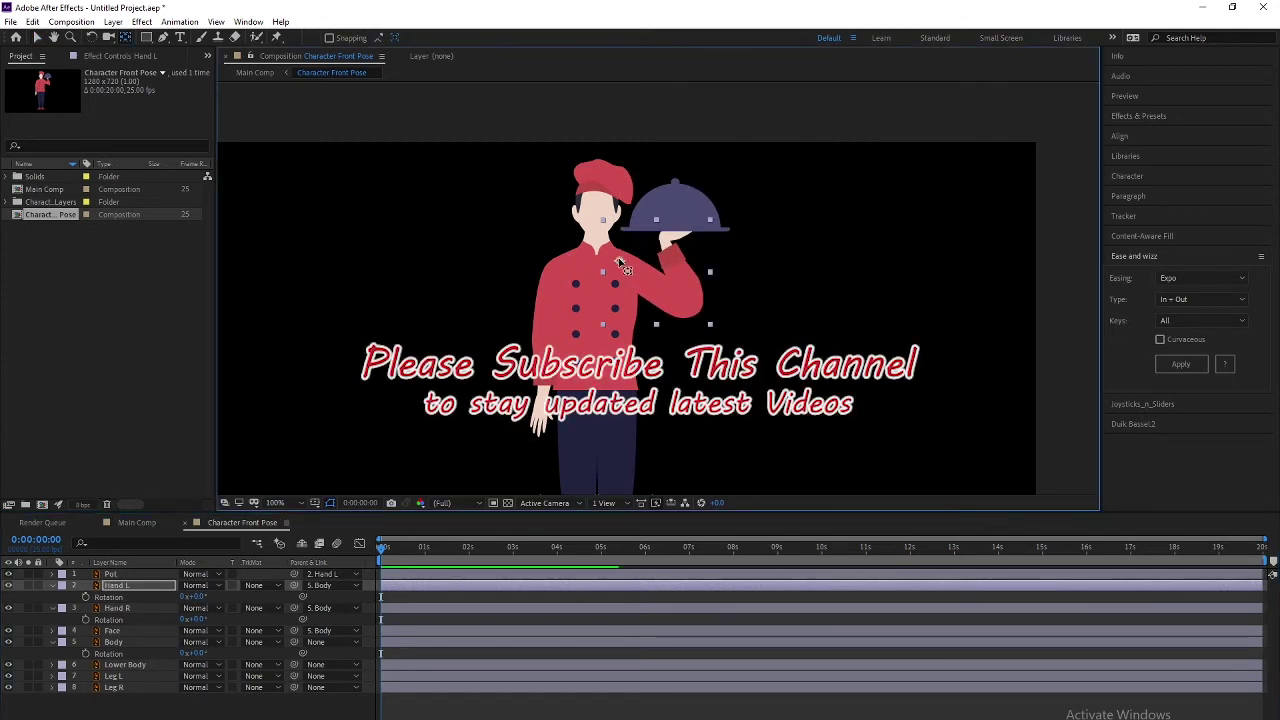
Move Hand L below Body in the layer stack and display its opacity, position and anchor point.
key("y")
key("v")
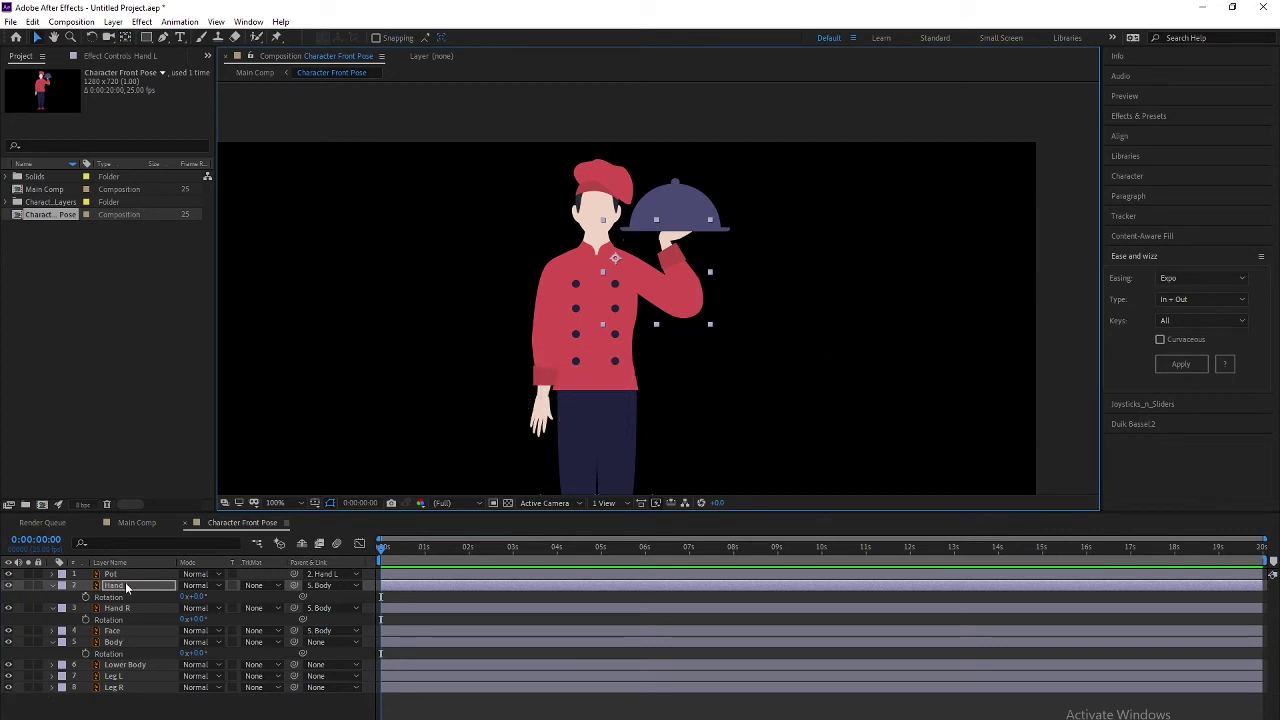
left_click_drag(125, 582, 125, 655)
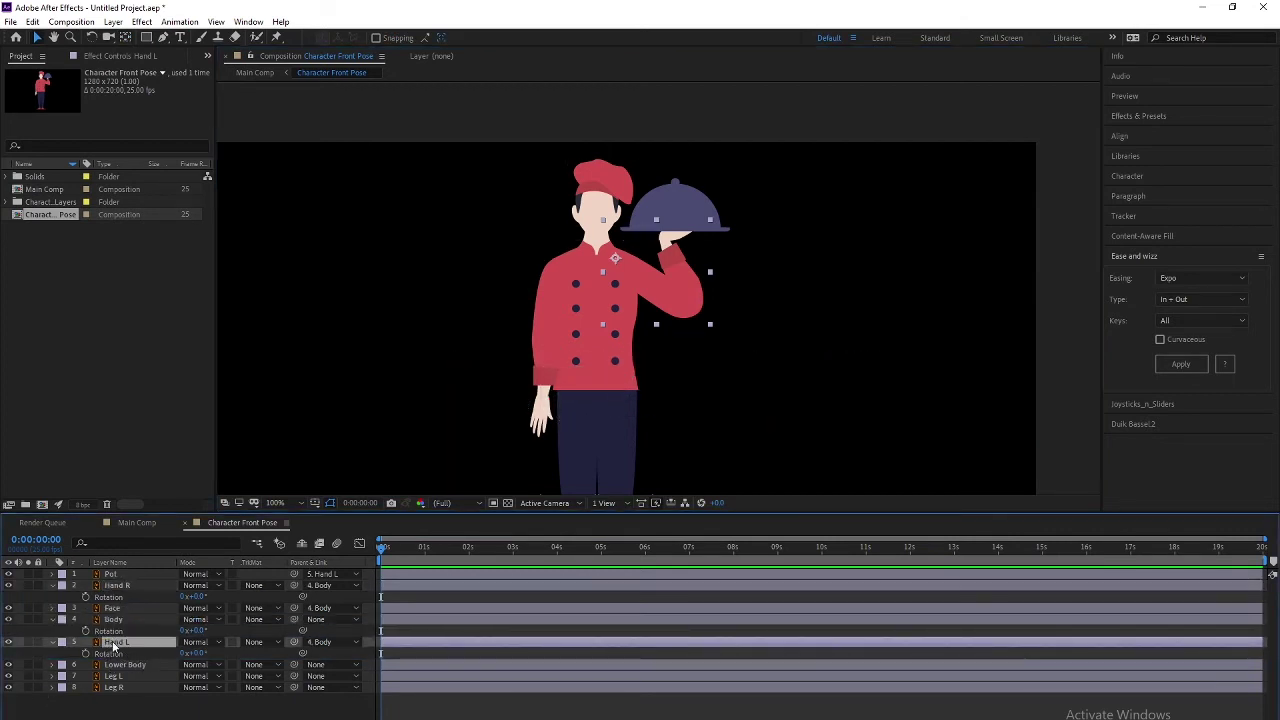
key("r")
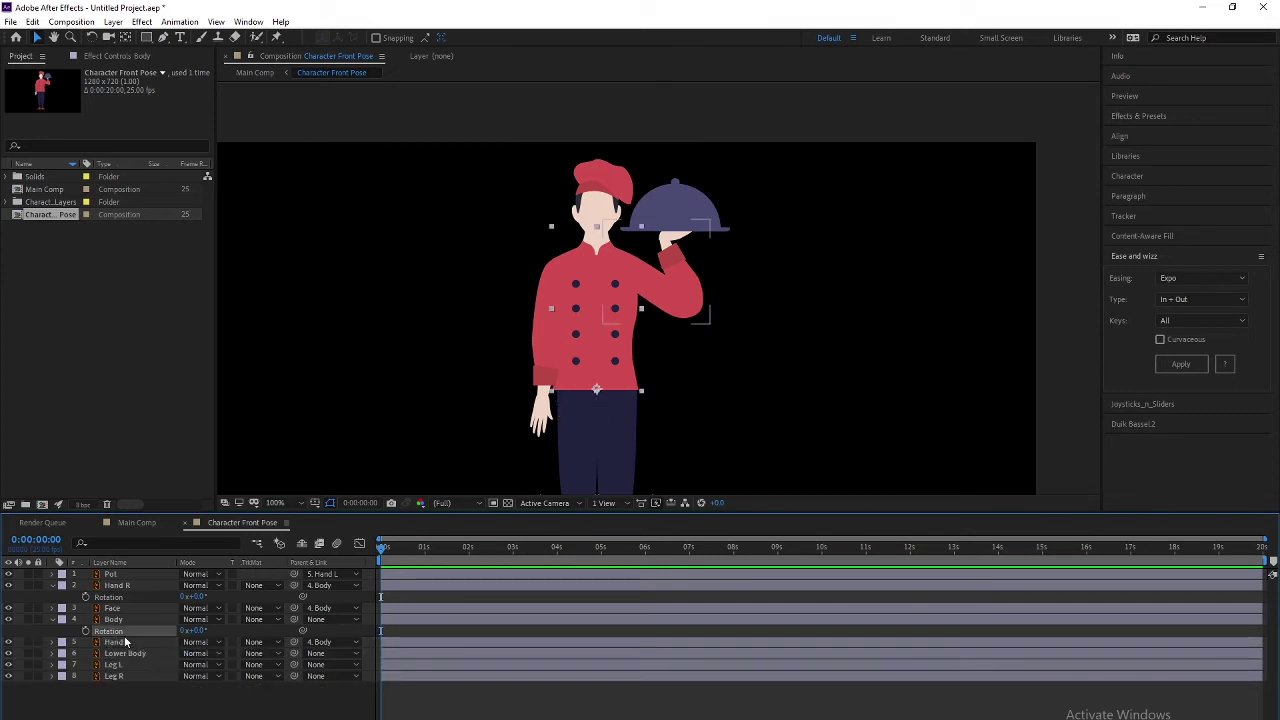
key("t")
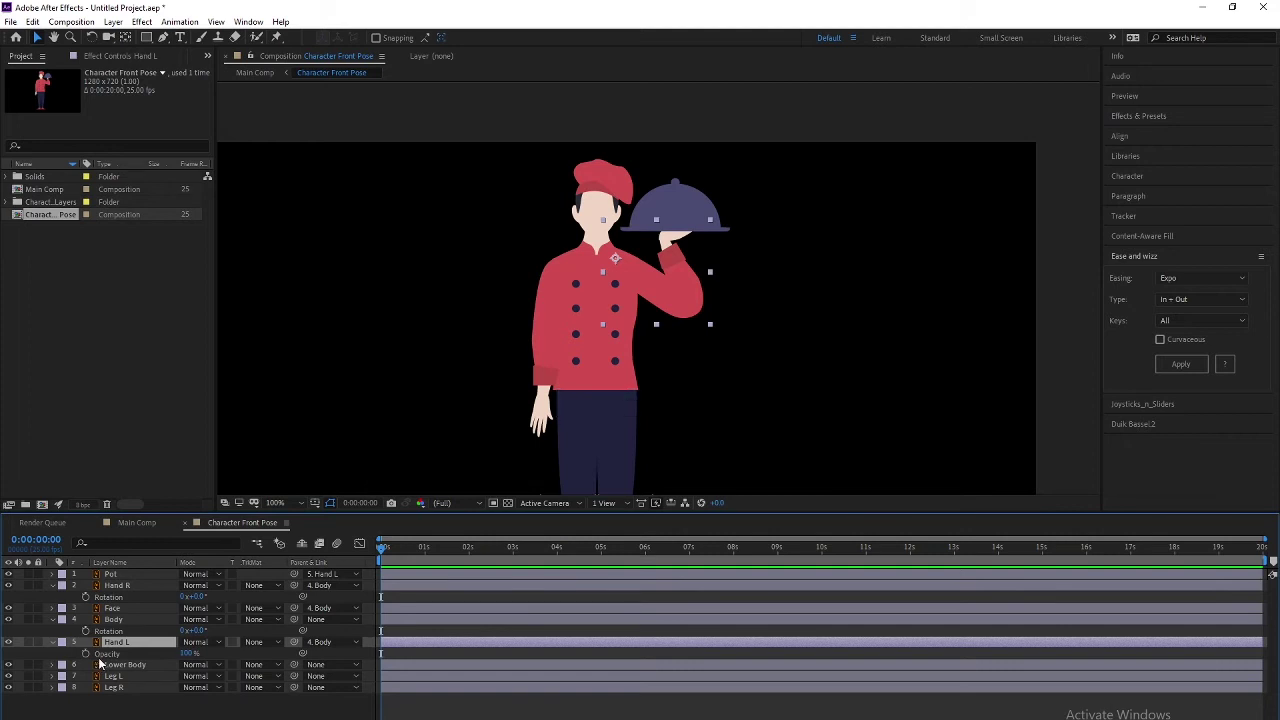
left_click(114, 665)
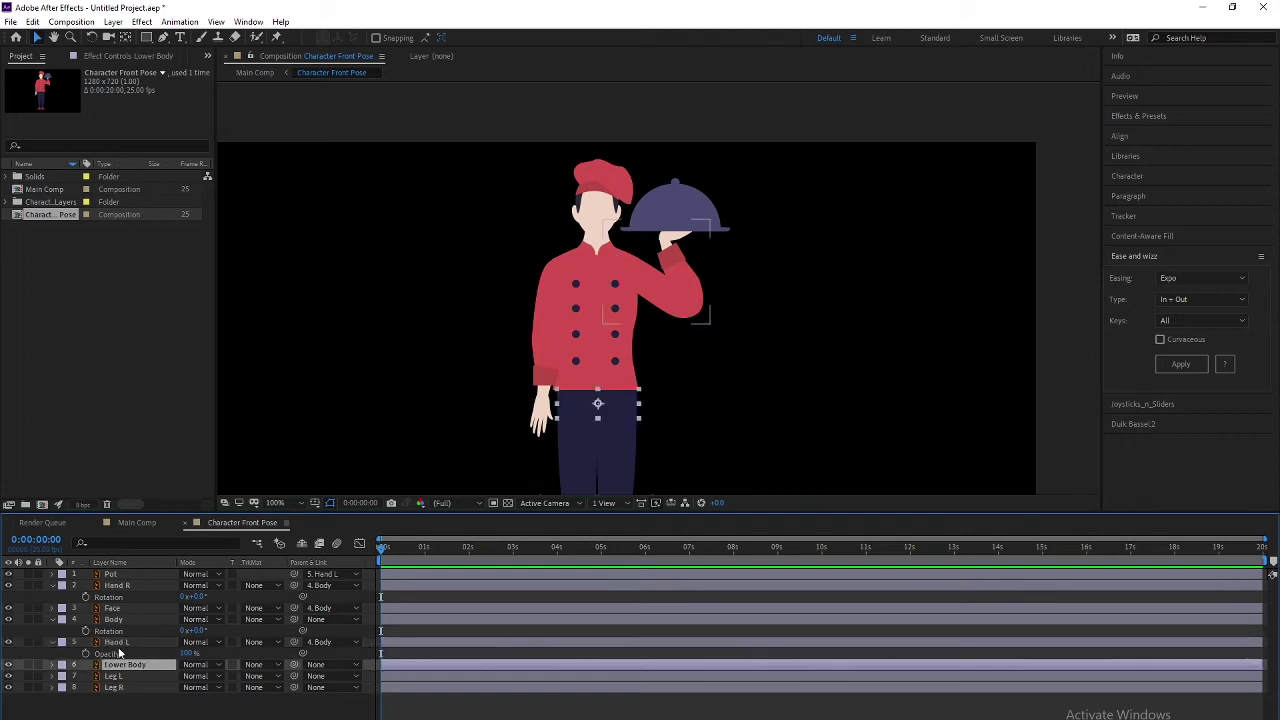
left_click(121, 645)
key("p")
key("shift+a")
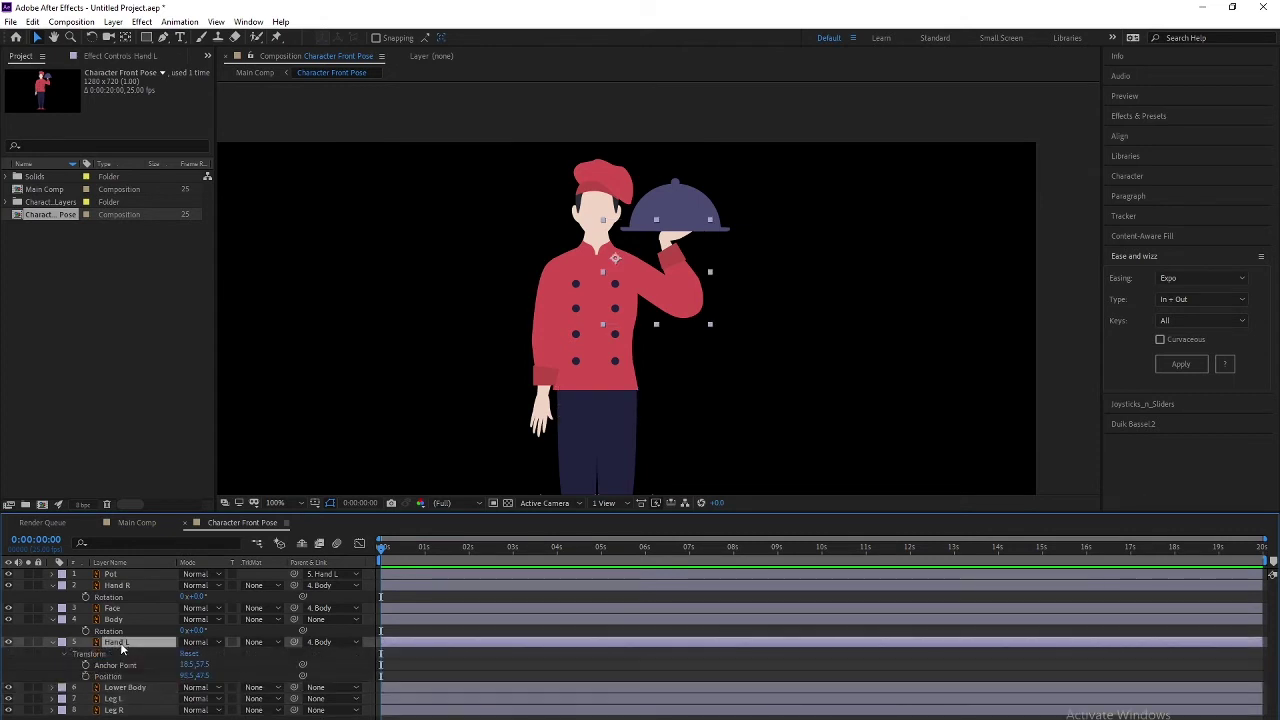
Collapse Hand L's Transform group and add an expression to Hand R's Rotation.
left_click(64, 654)
left_click(64, 654)
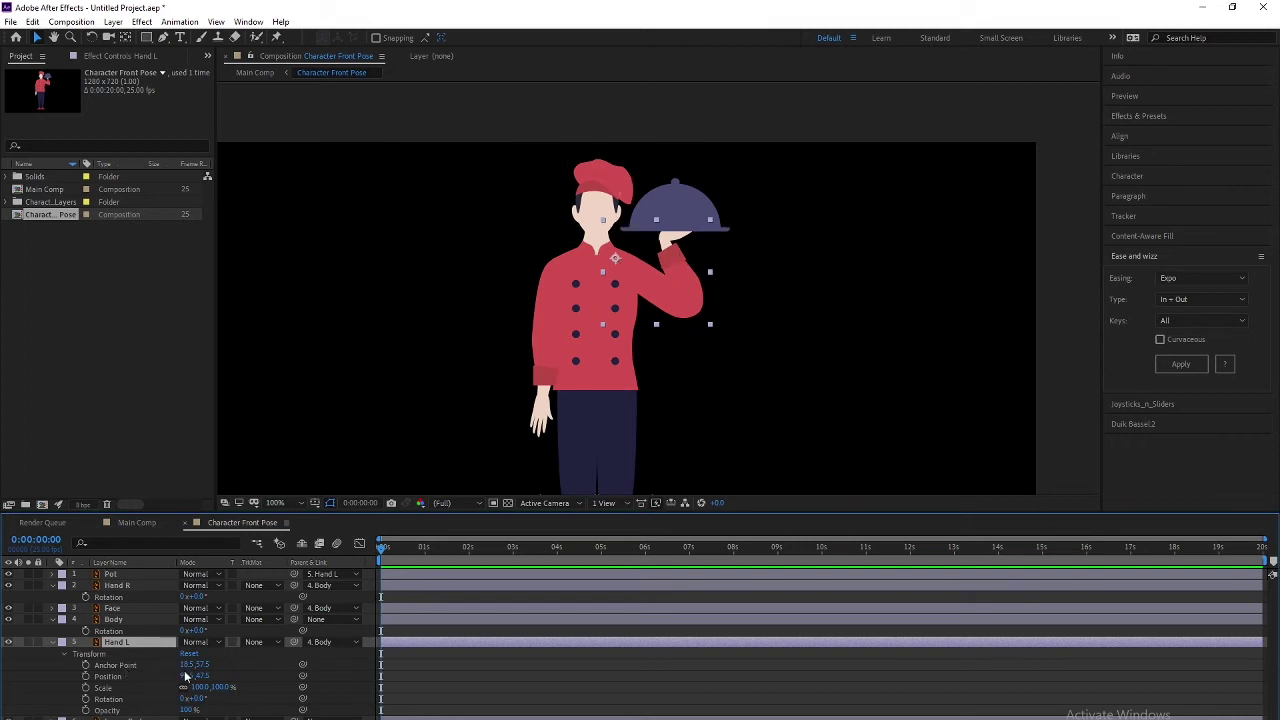
left_click(54, 645)
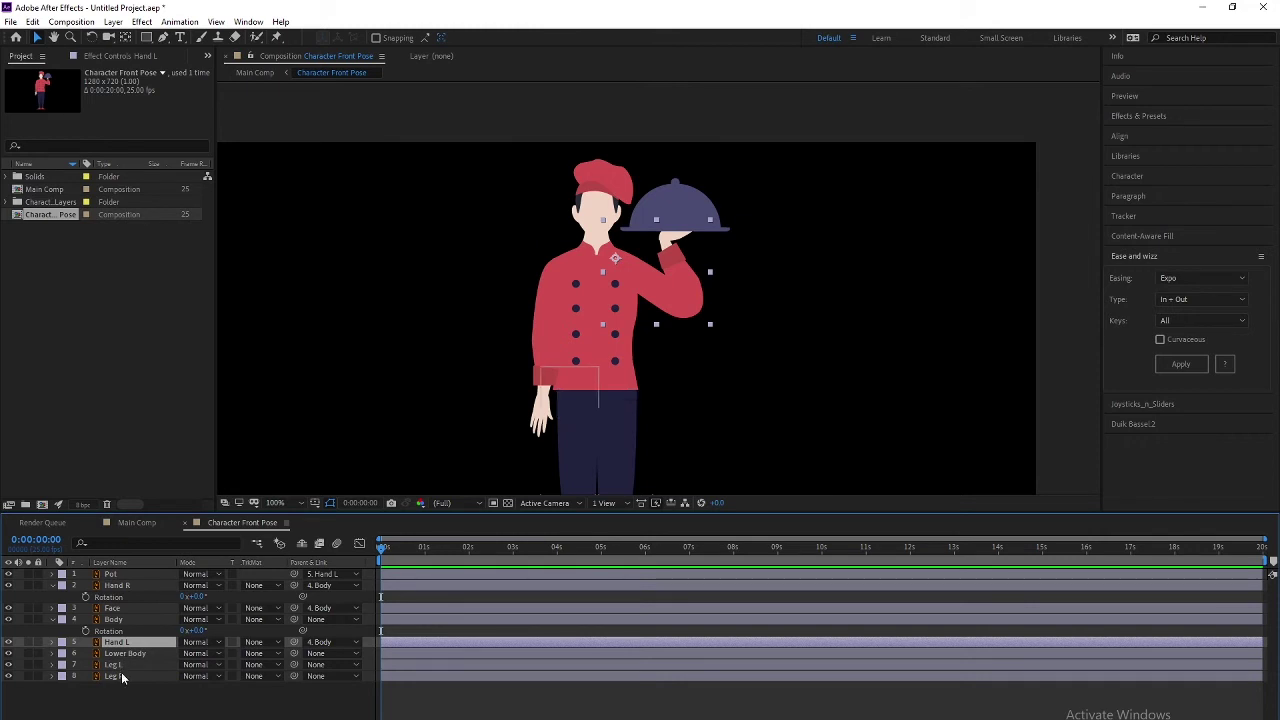
left_click(113, 588)
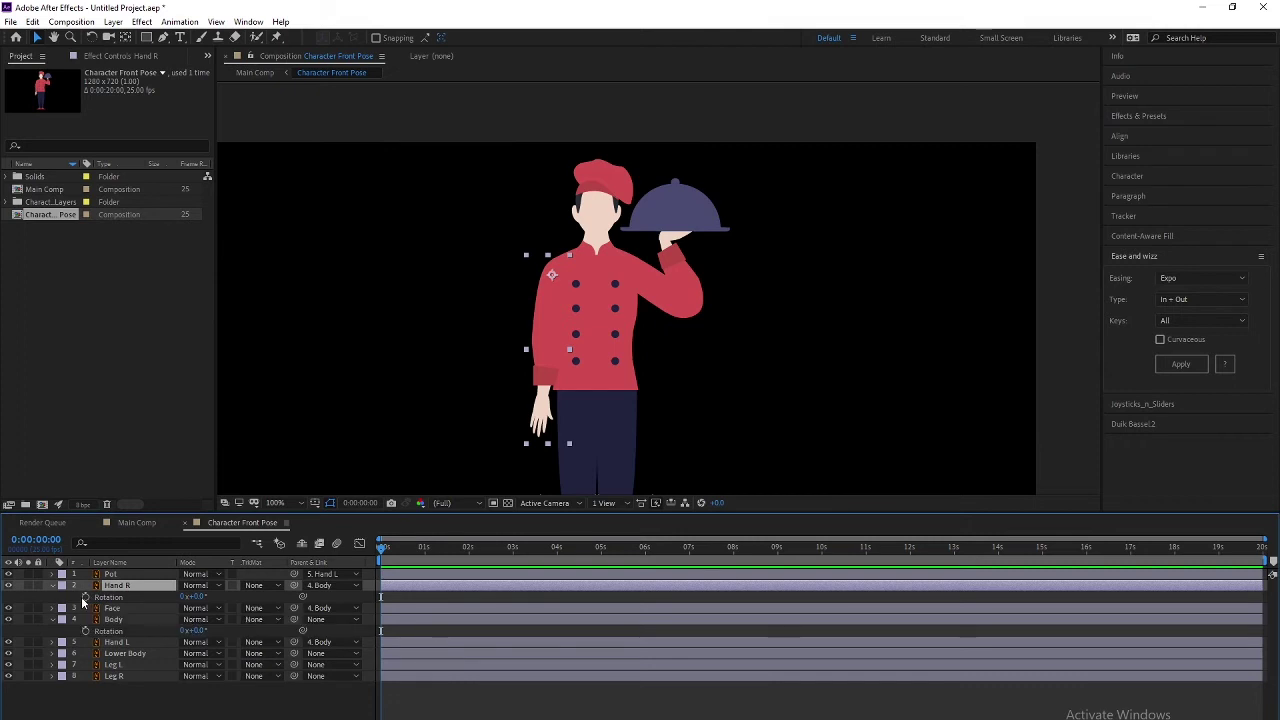
left_click(85, 597, "alt")
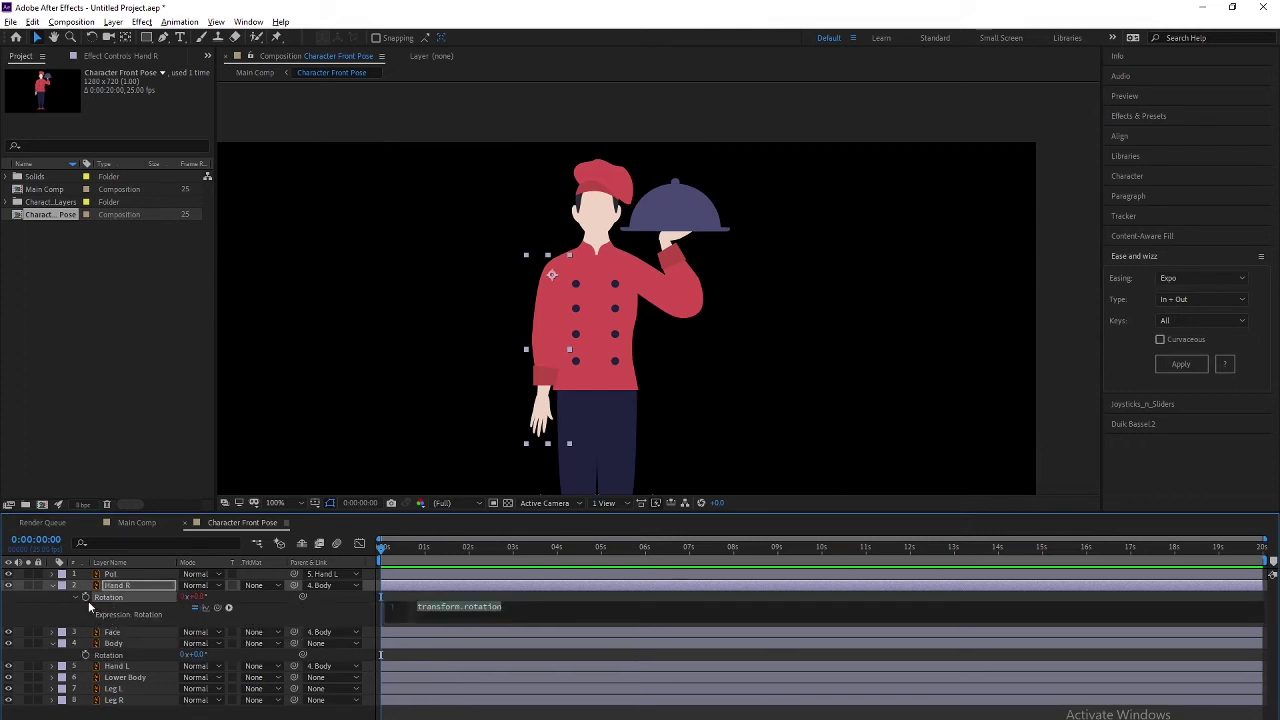
Edit Hand R's rotation expression text and open the Info panel from the Window menu.
left_click(443, 622)
key("alt")
key("w")
key("i")
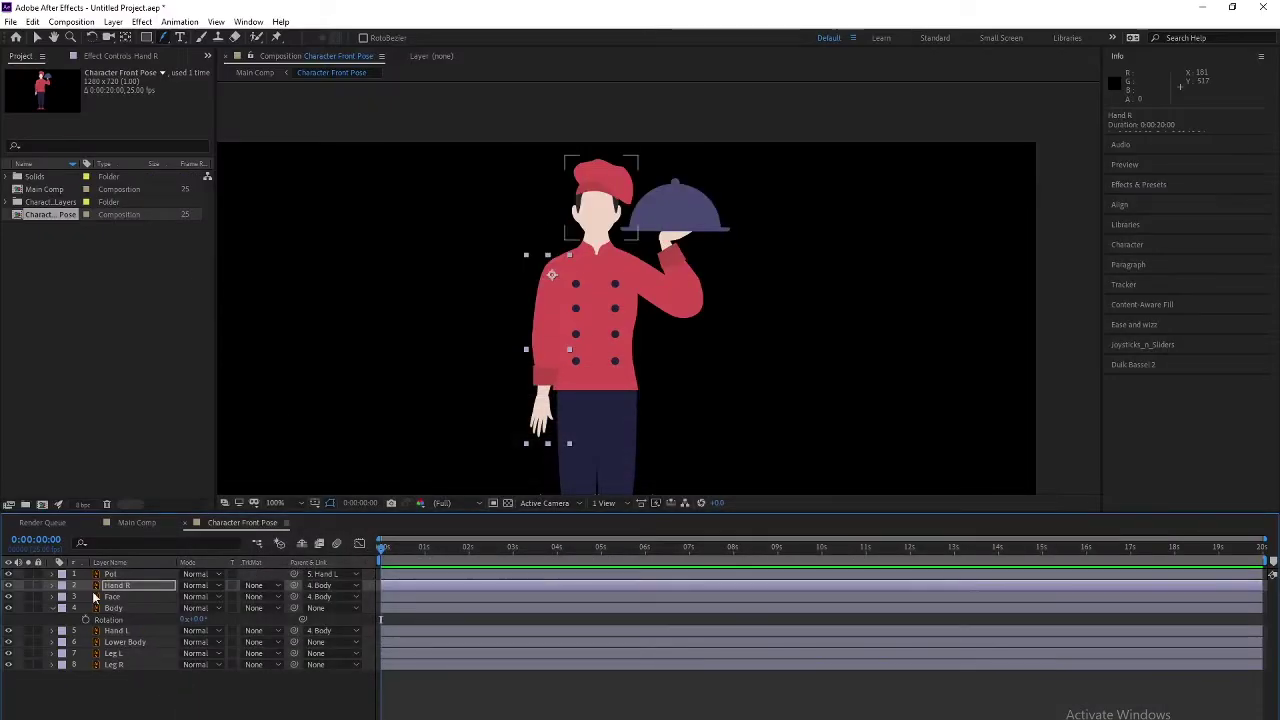
Reveal Hand R's Rotation, briefly select Body, then reselect Hand R.
key("r")
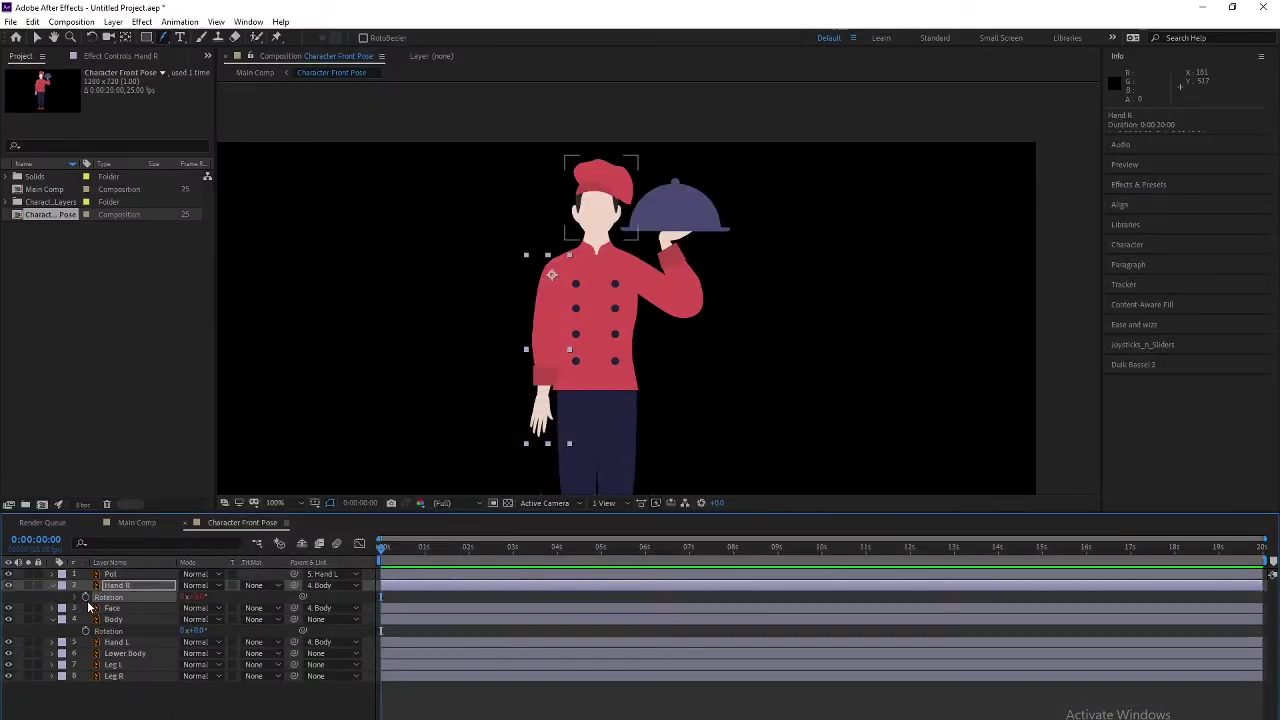
left_click(114, 621)
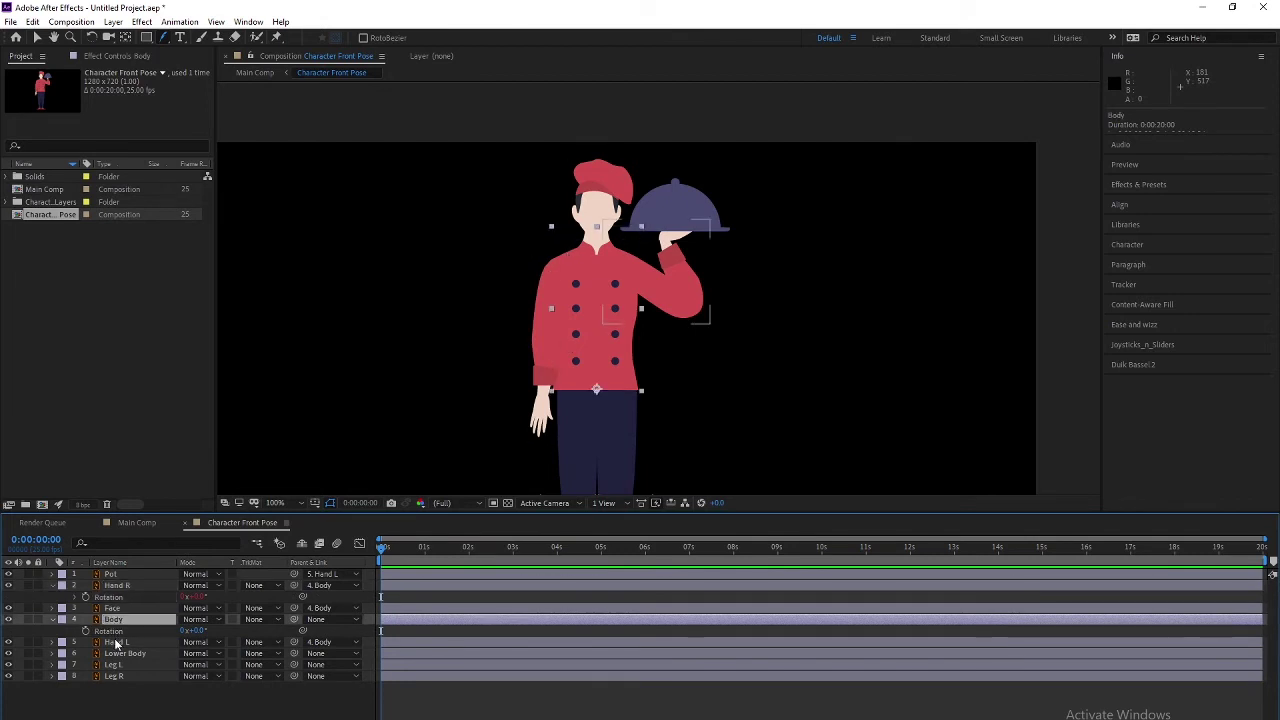
left_click(113, 596)
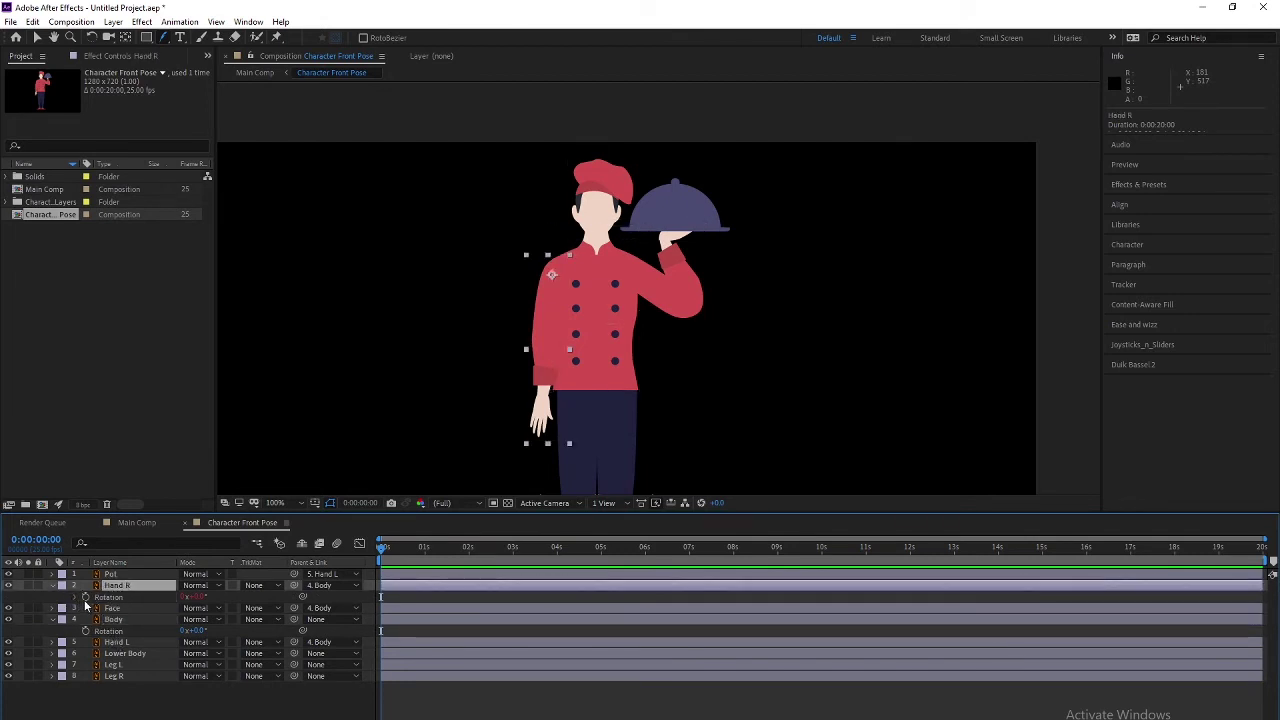
Give Hand L's Rotation a wiggle(1,2) expression.
left_click(116, 643)
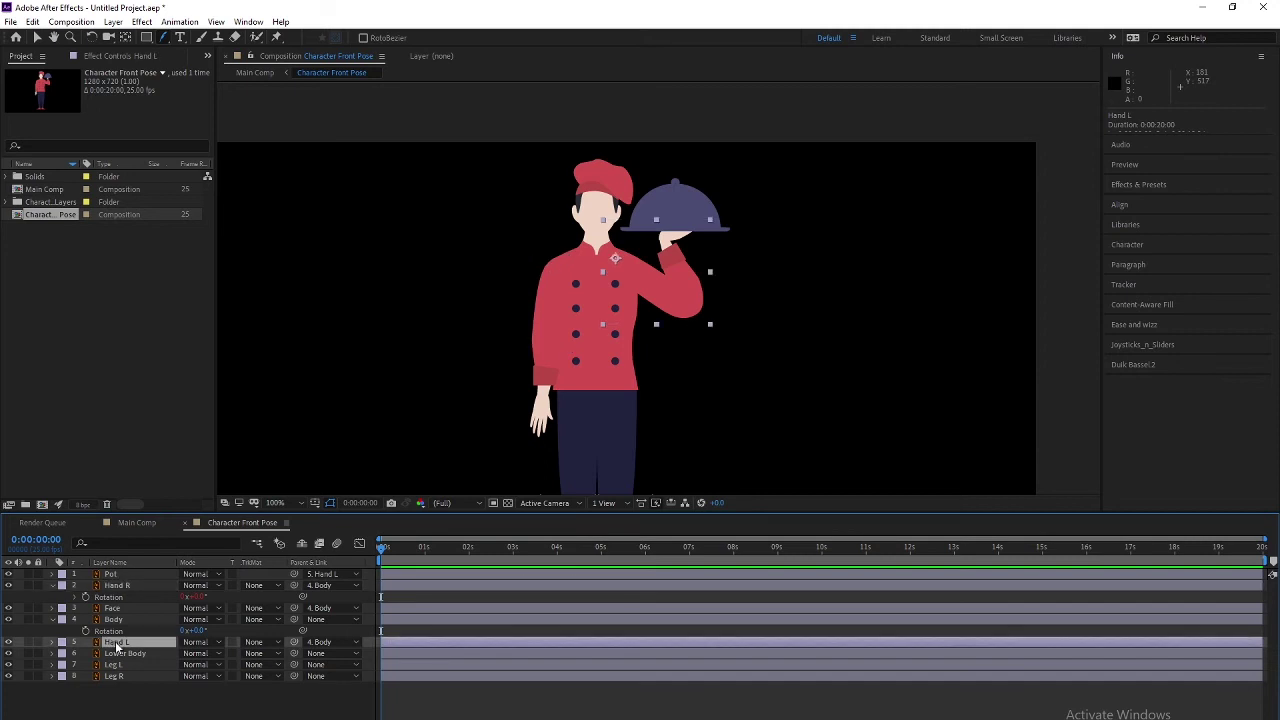
key("r")
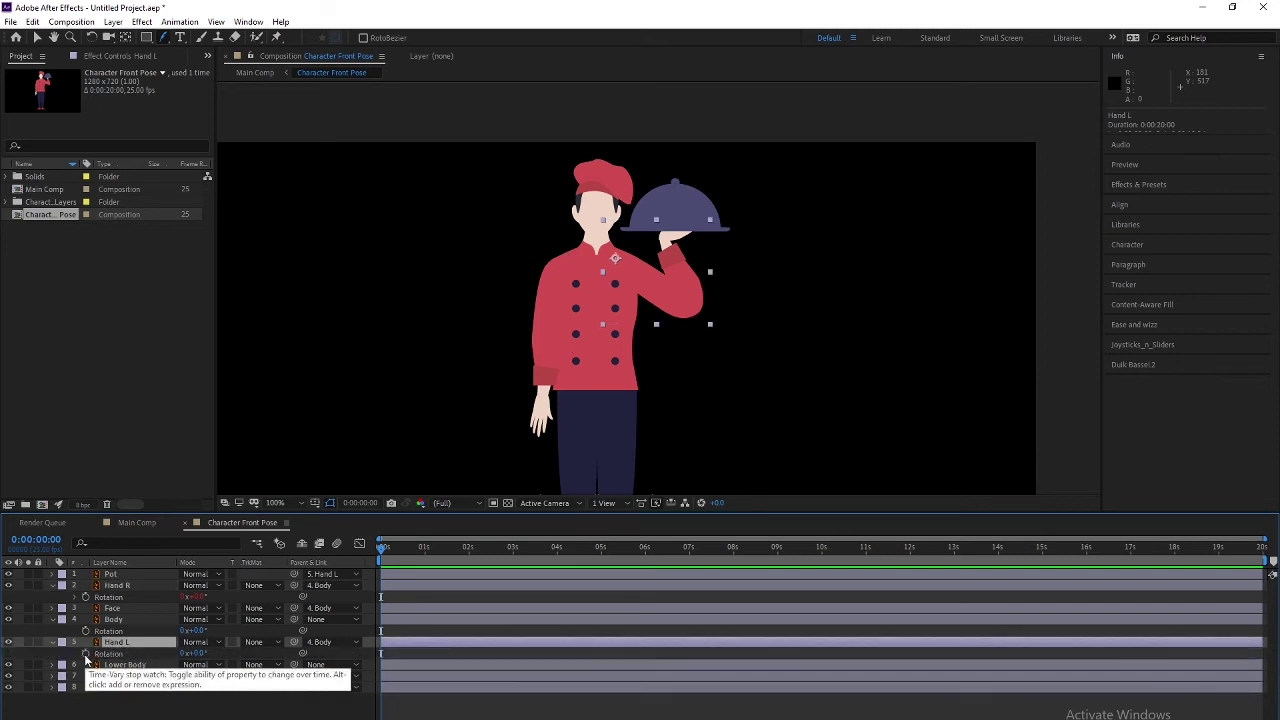
left_click(85, 654, "alt")
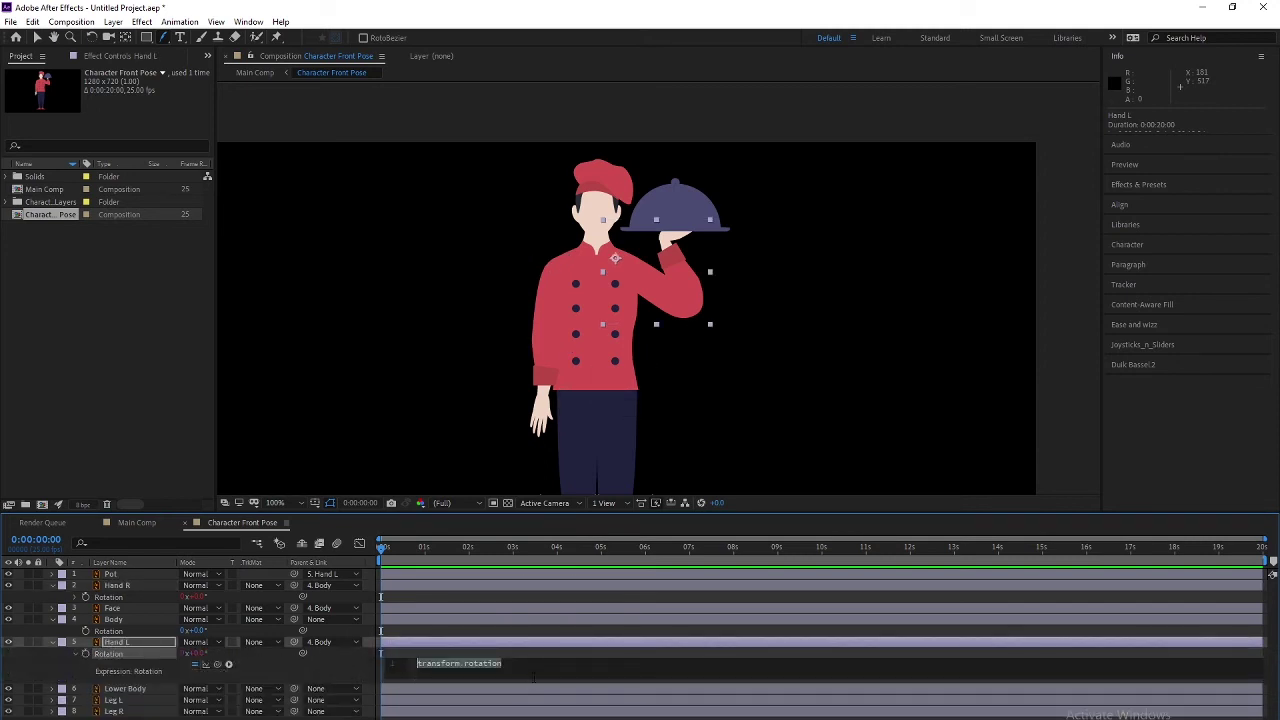
type("wiggle")
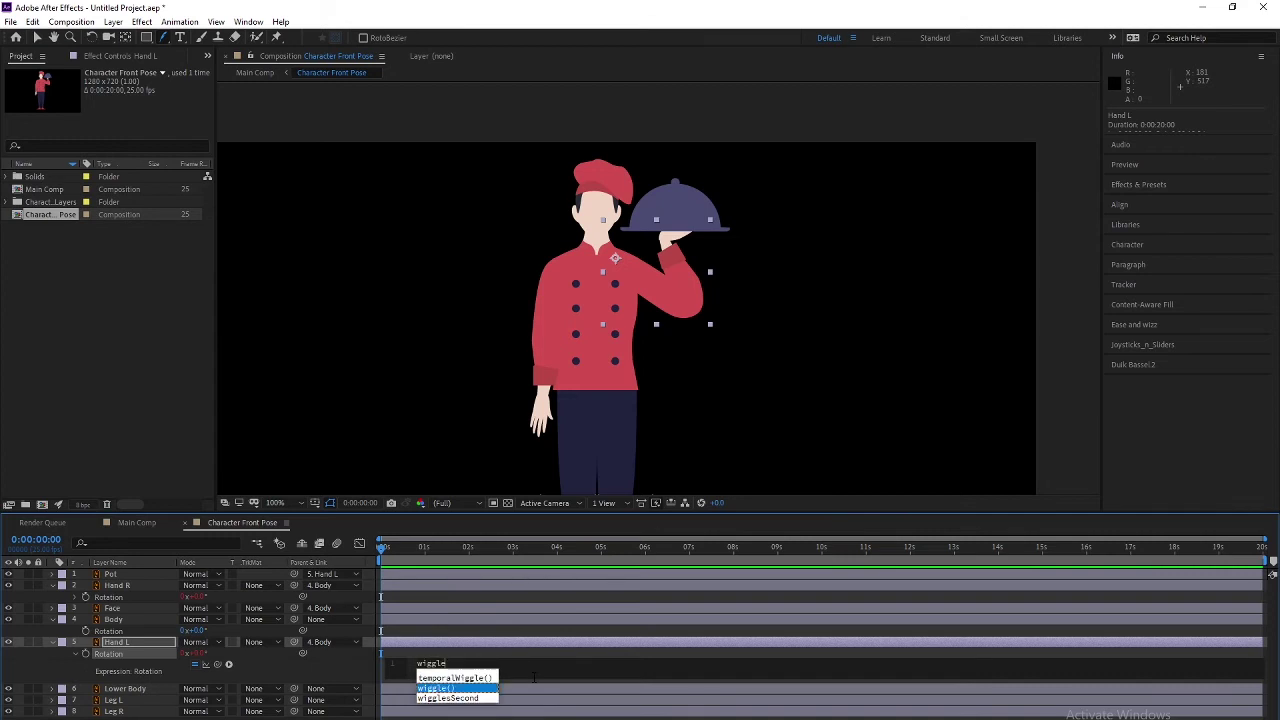
key("Return")
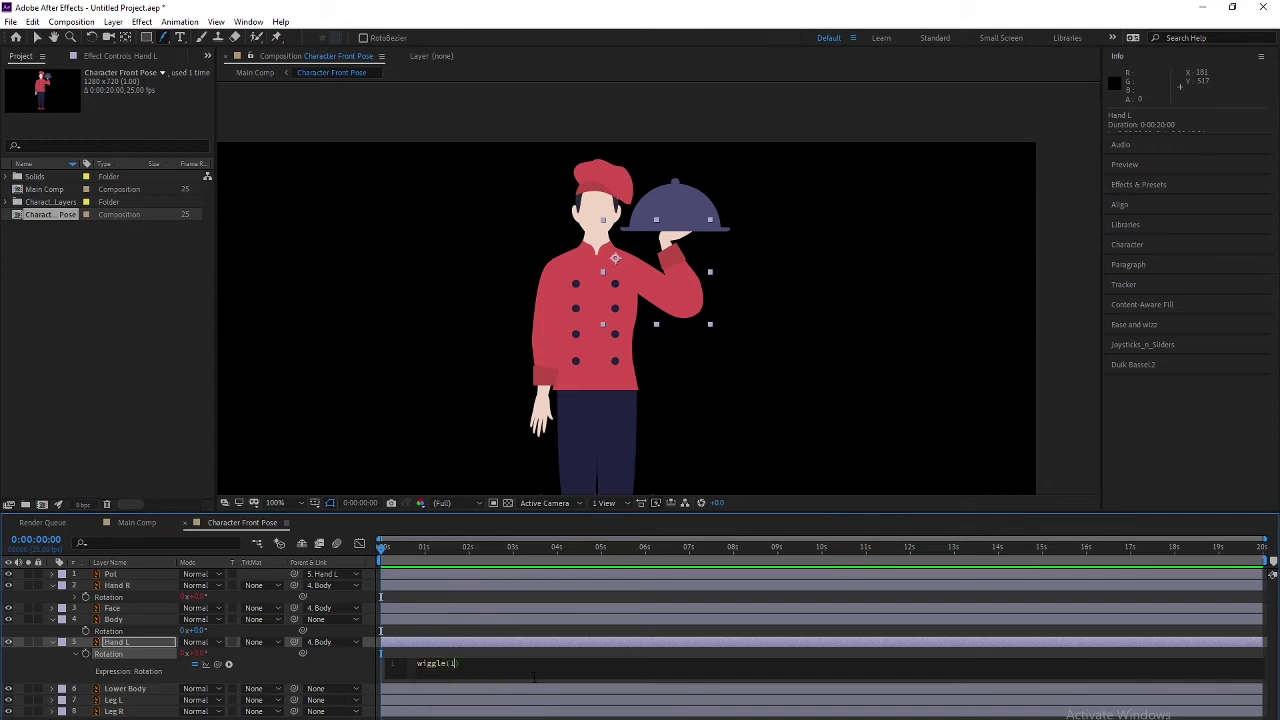
type("1,2")
left_click(533, 677)
Preview the animation, return to frame 0, and reselect the Hand R layer.
key("space")
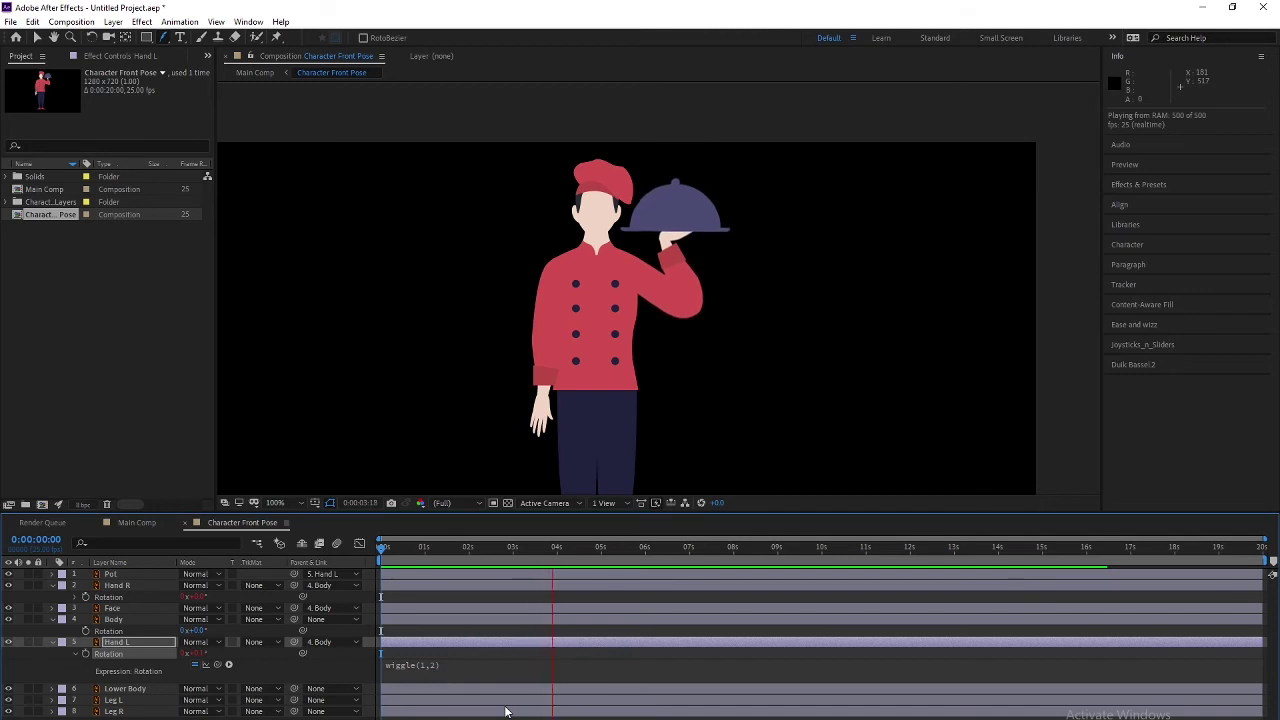
key("space")
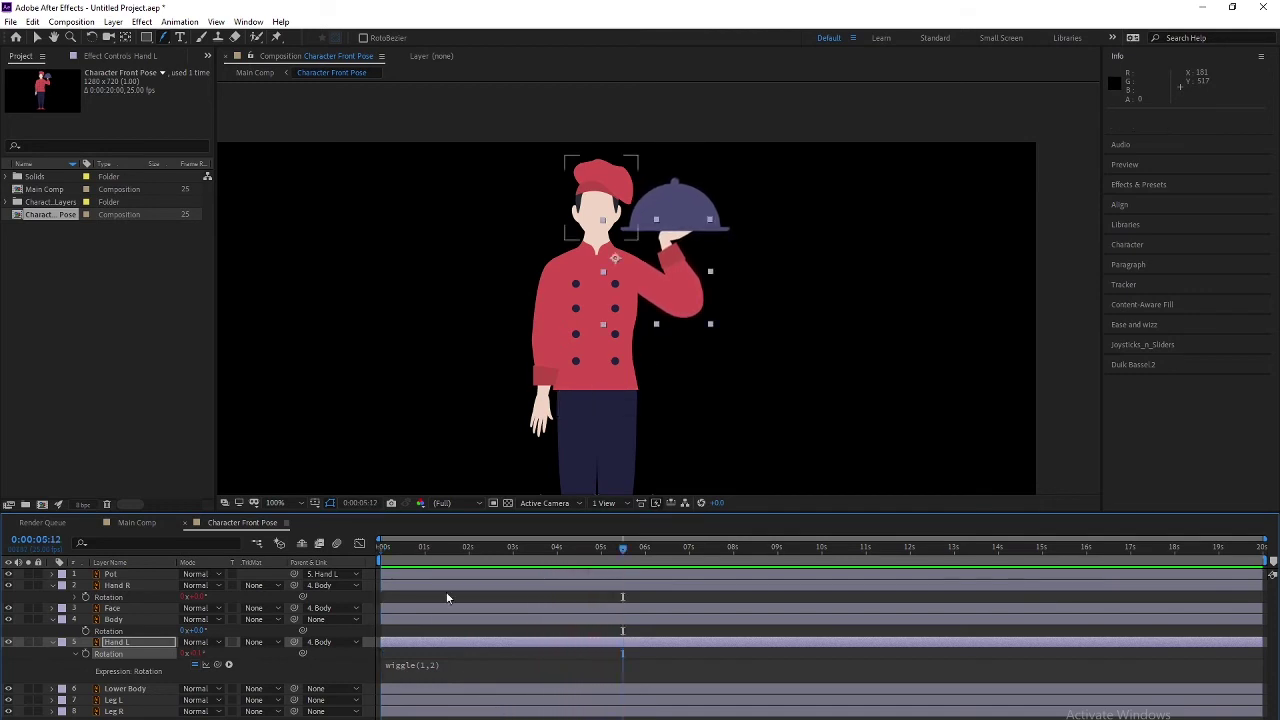
left_click(381, 551)
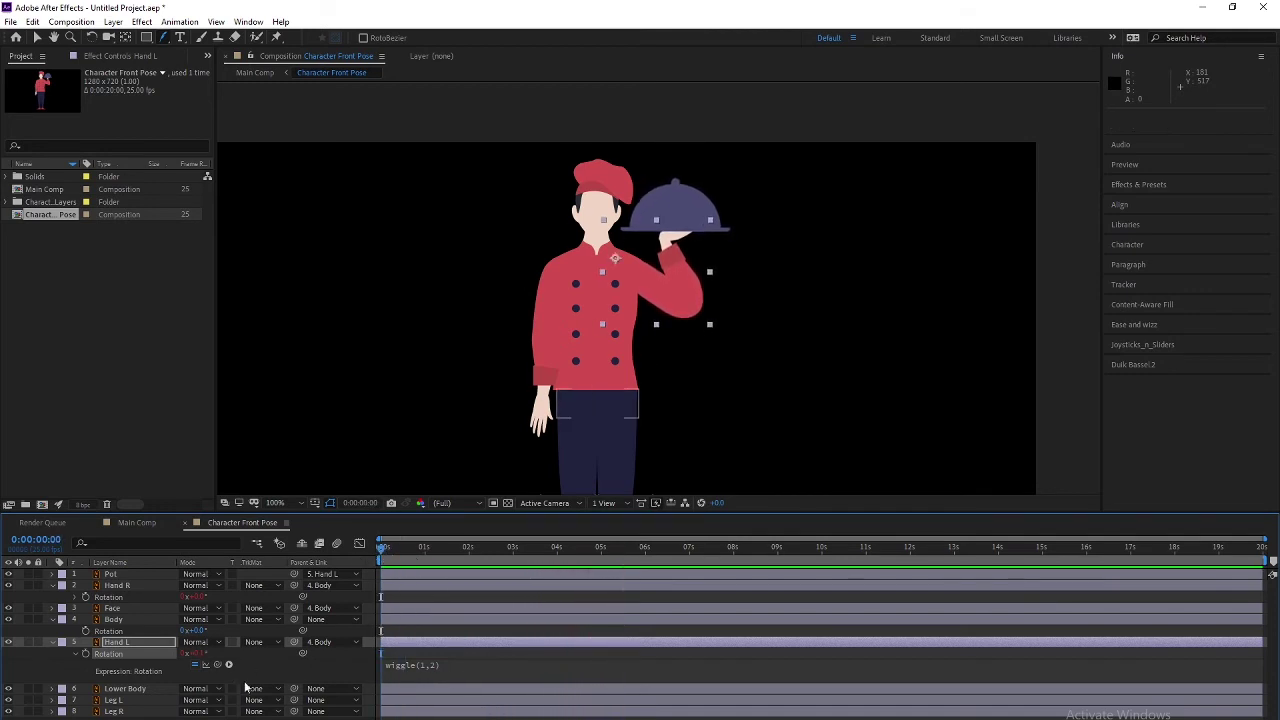
left_click(113, 620)
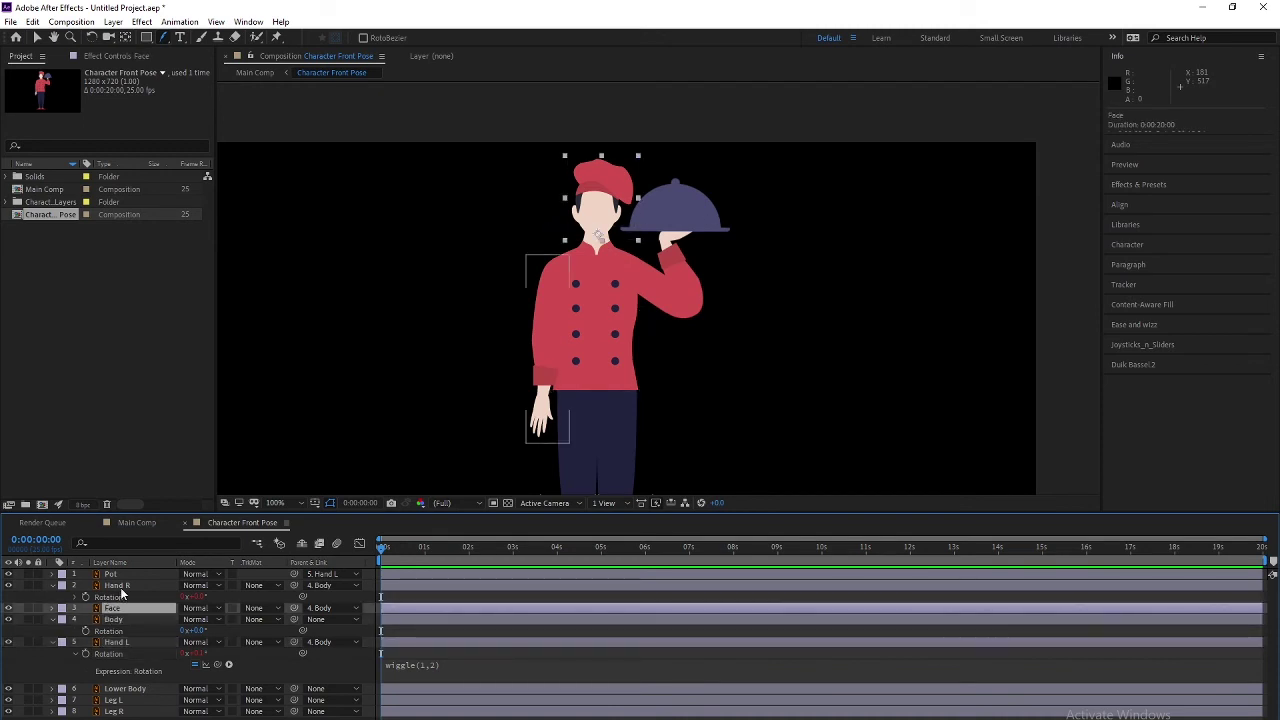
left_click(120, 586)
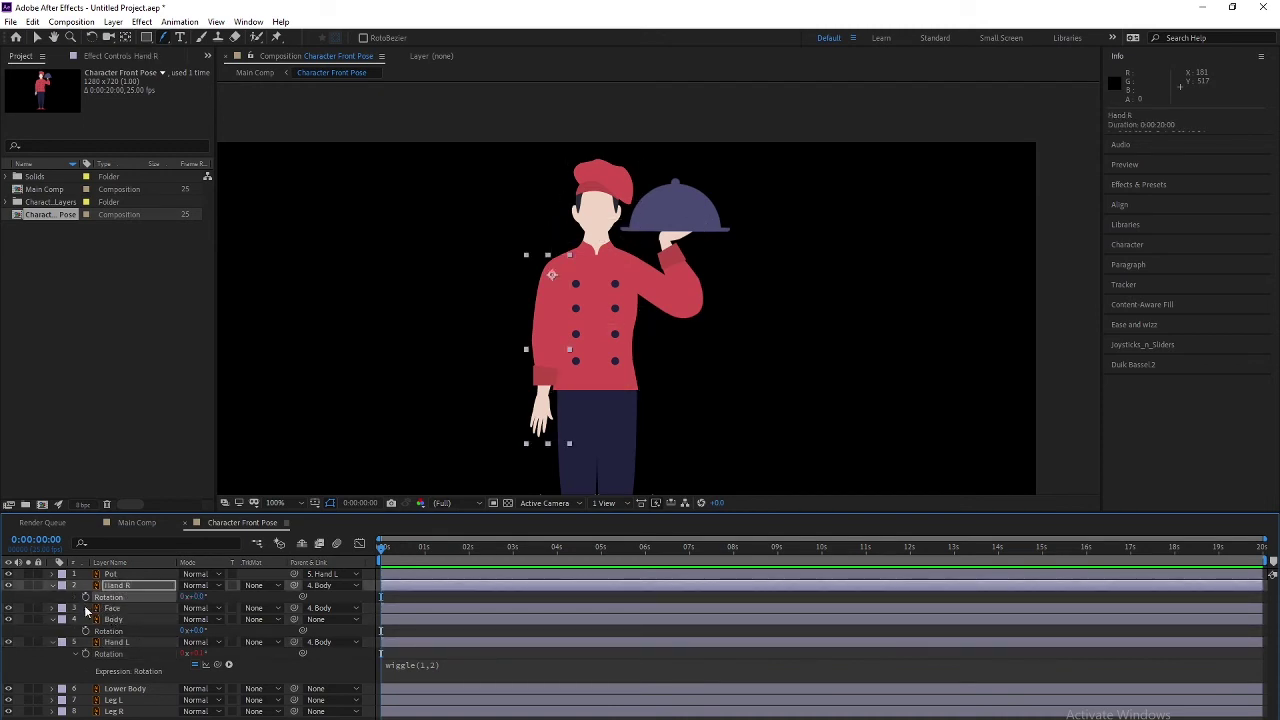
Give Hand R's Rotation a wiggle(1,2) expression and briefly preview the hands.
left_click(86, 597, "alt")
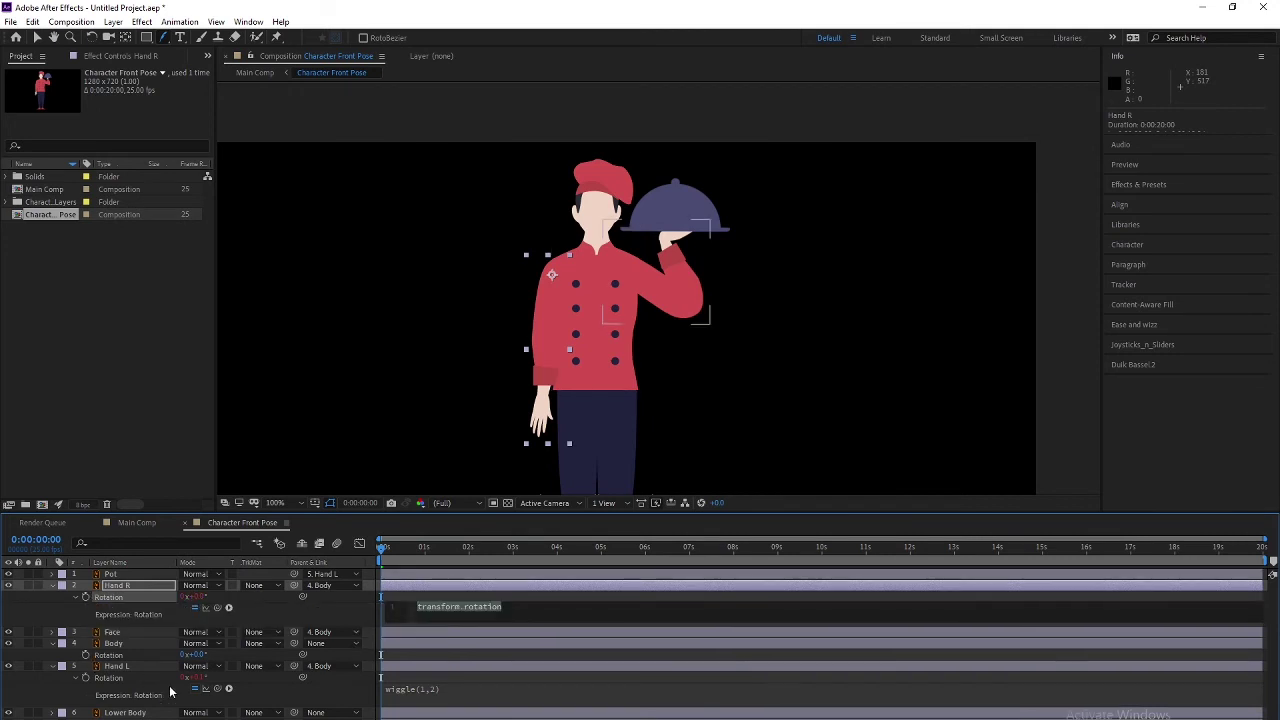
type("wiggle(1,")
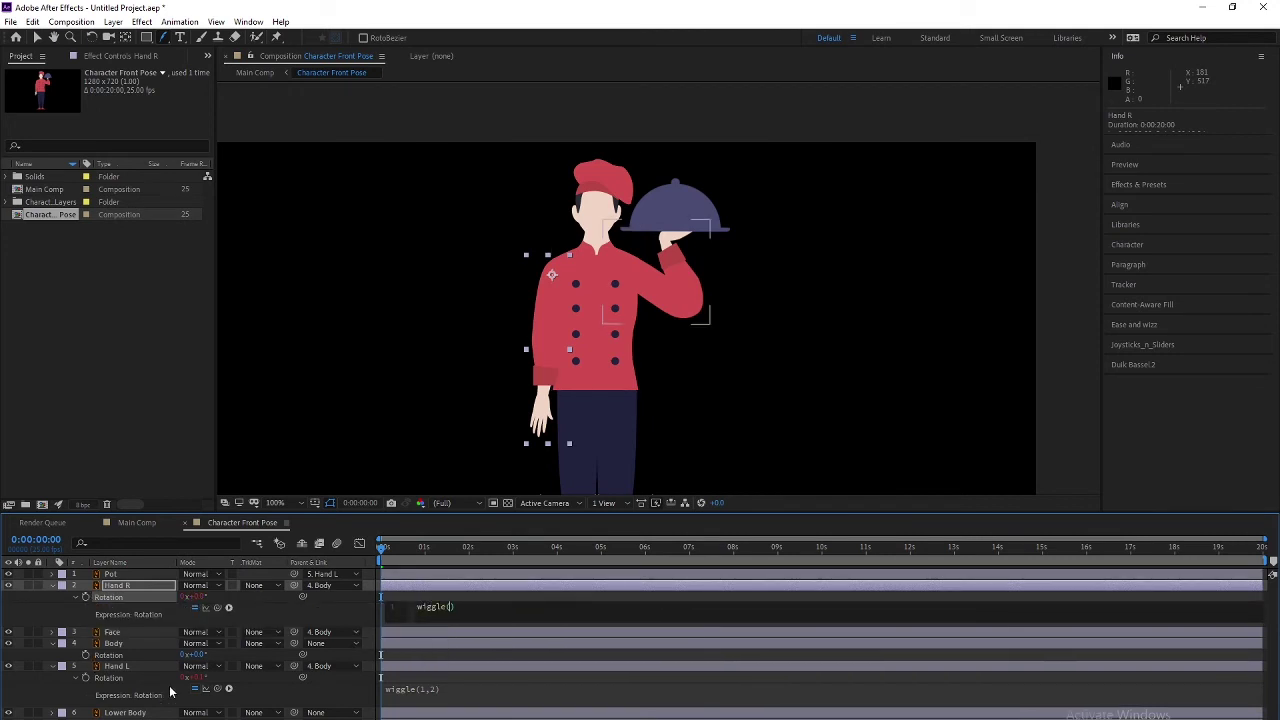
type("2")
key("KP_Enter")
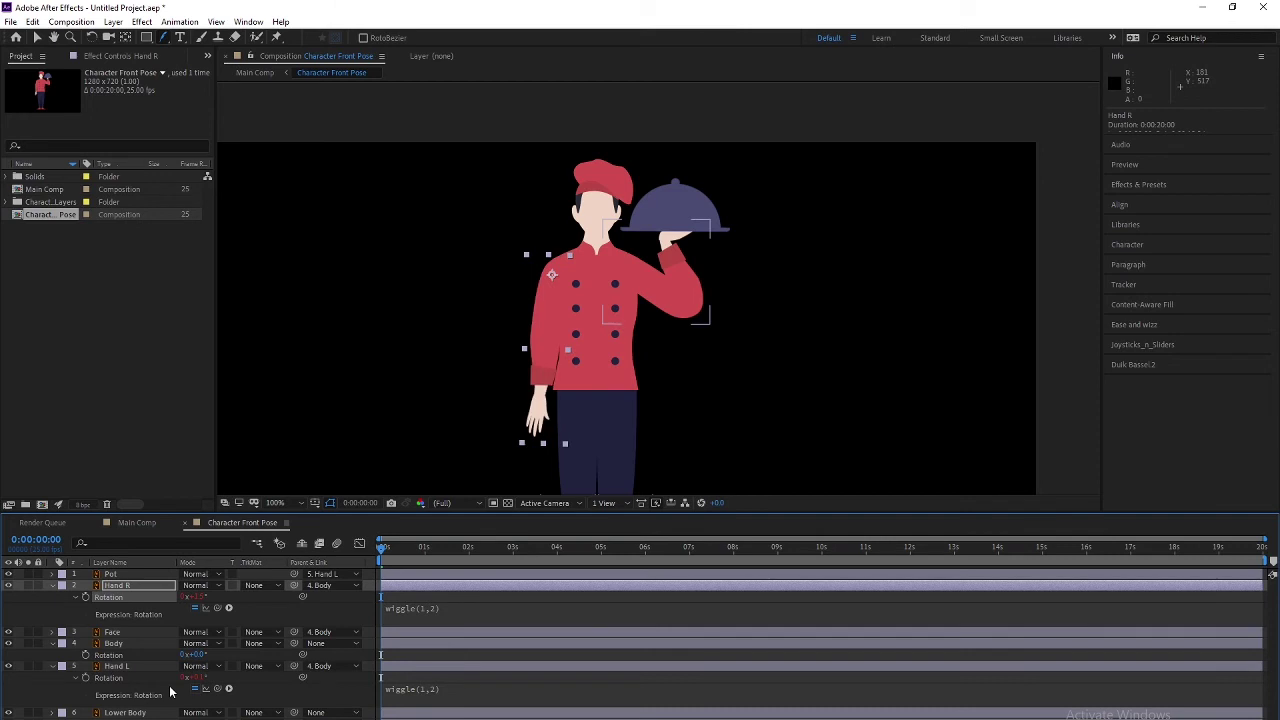
key("space")
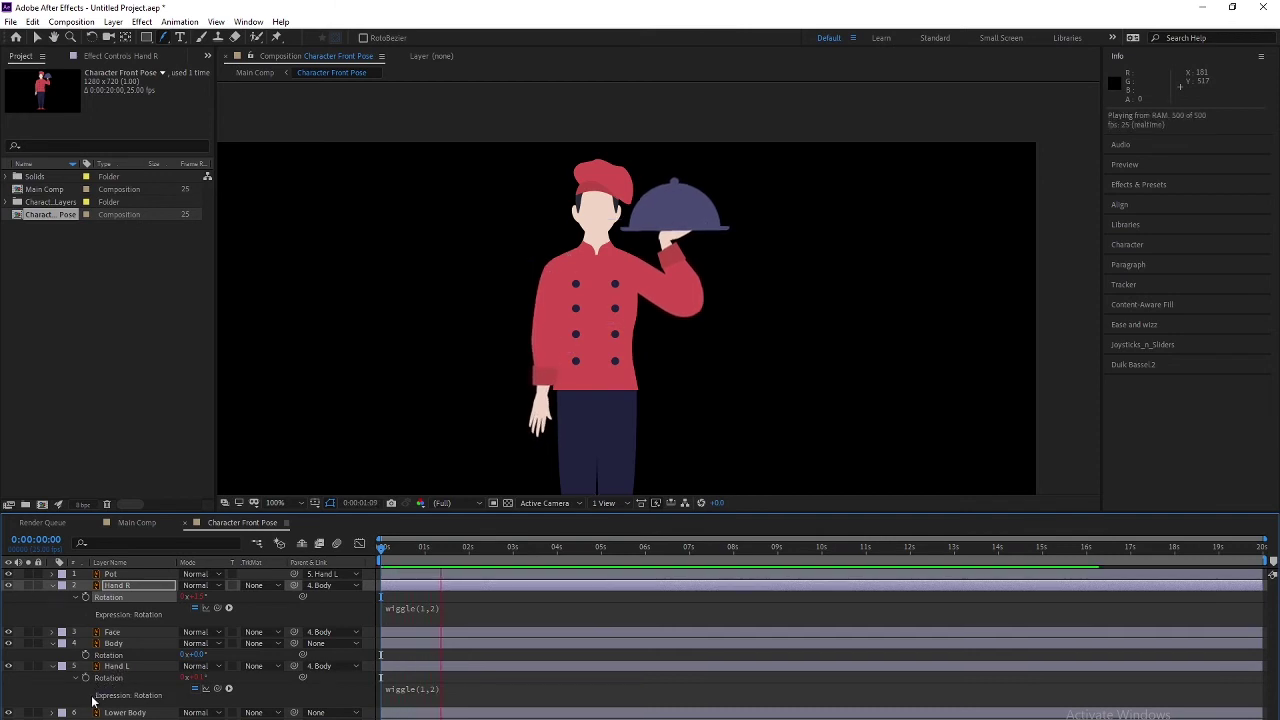
key("space")
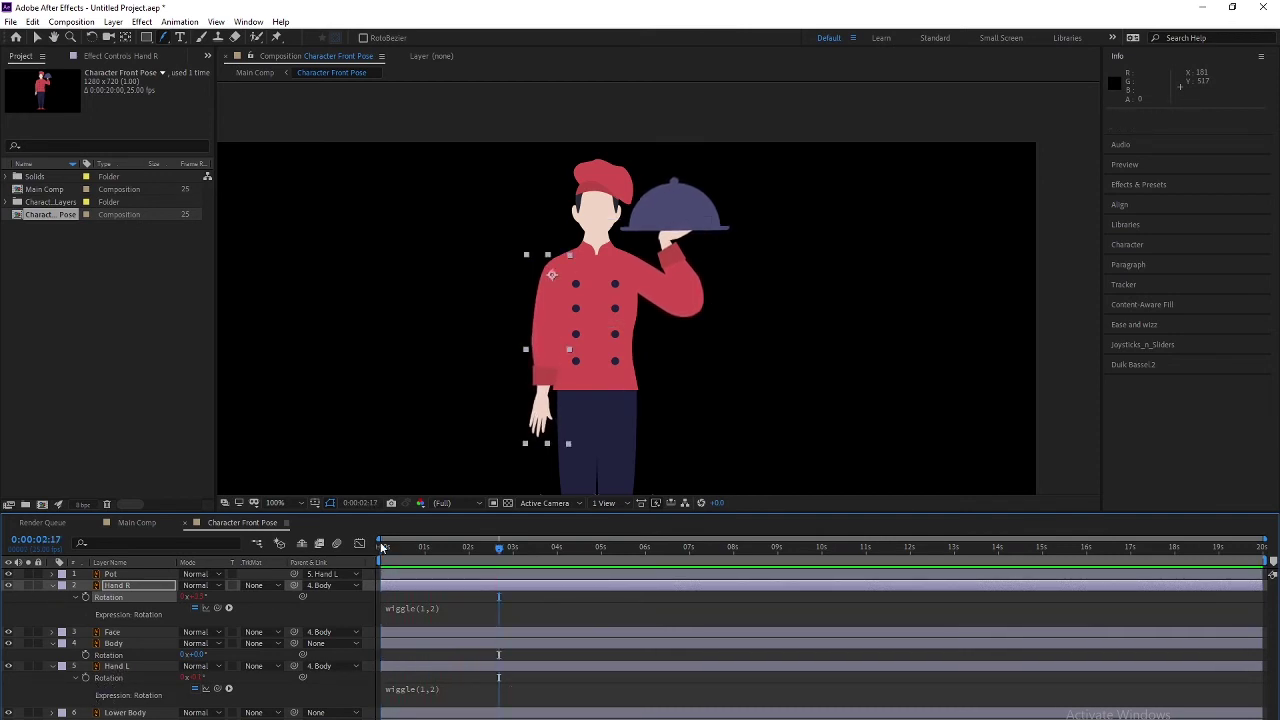
Give the Body layer's Rotation a wiggle(1,2) expression.
left_click(114, 644)
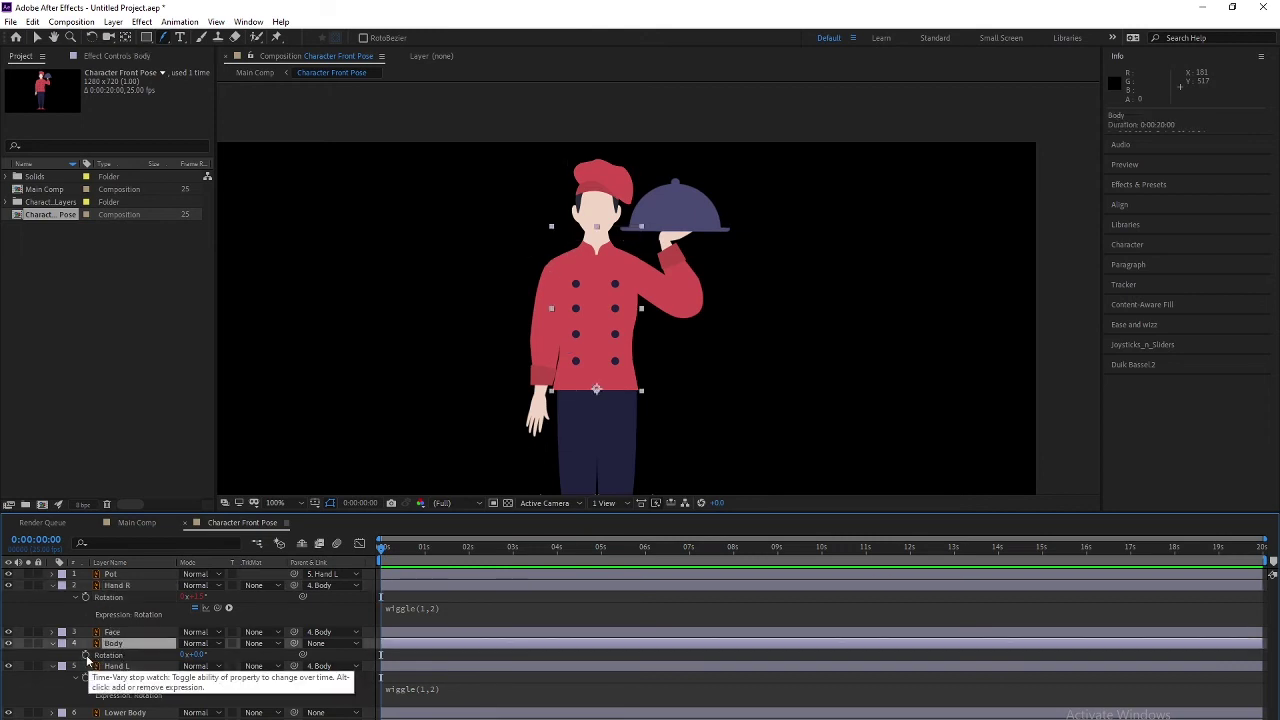
left_click(86, 656, "alt")
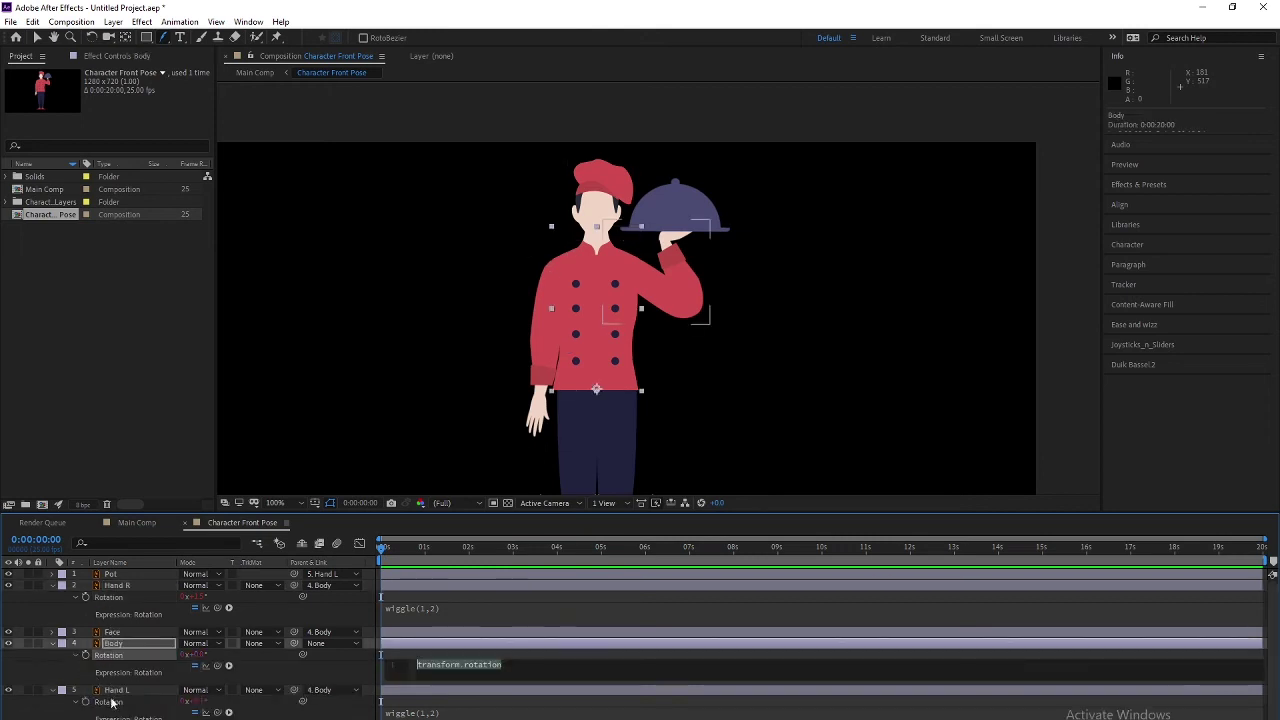
type("wiggl")
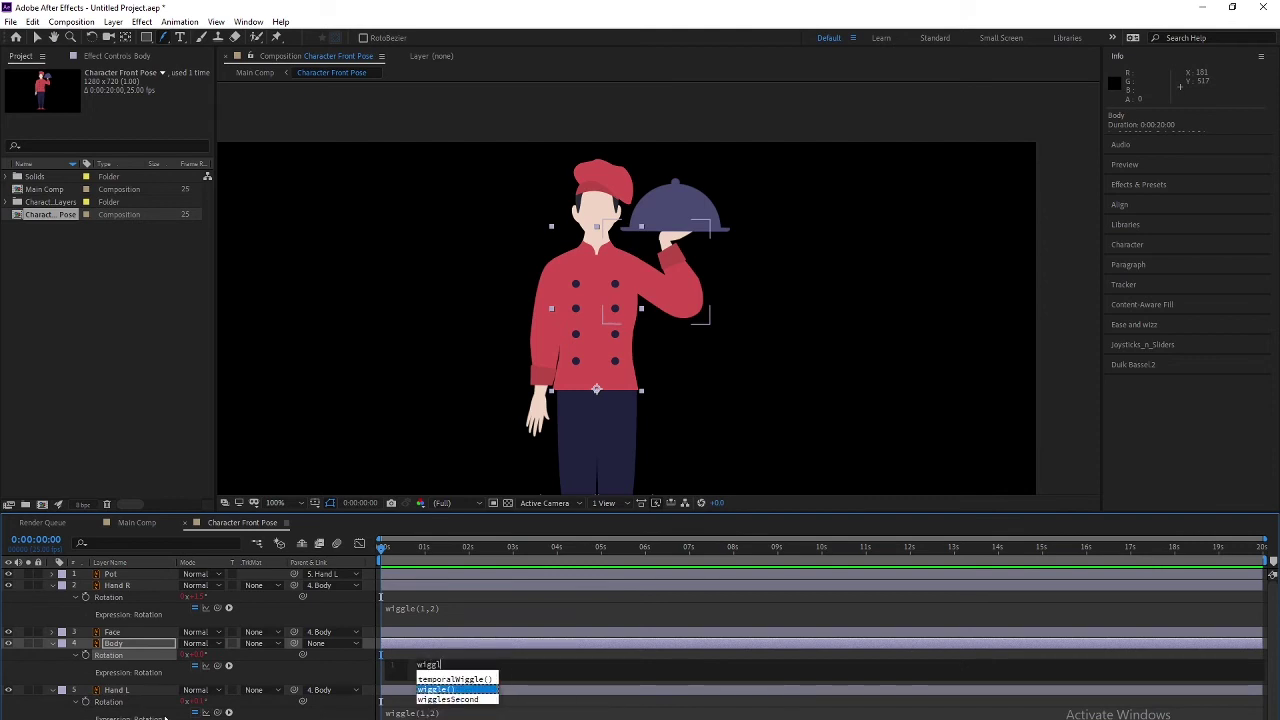
key("Return")
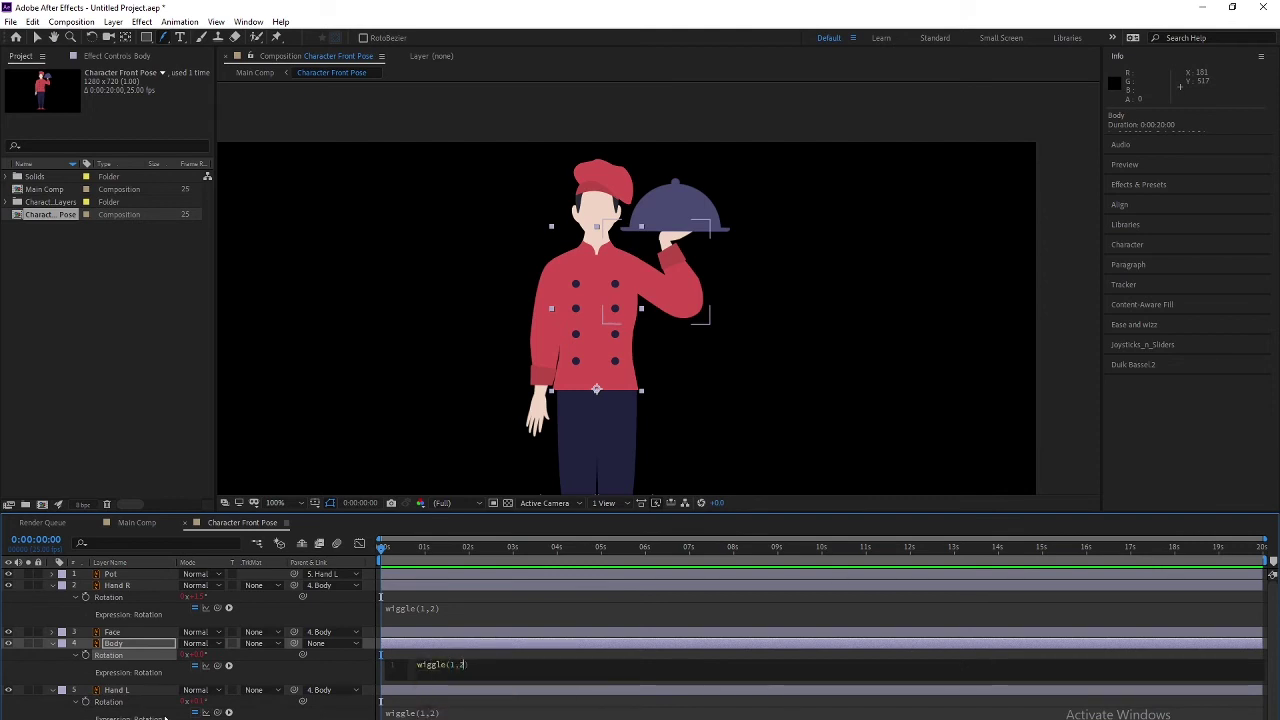
left_click(165, 717)
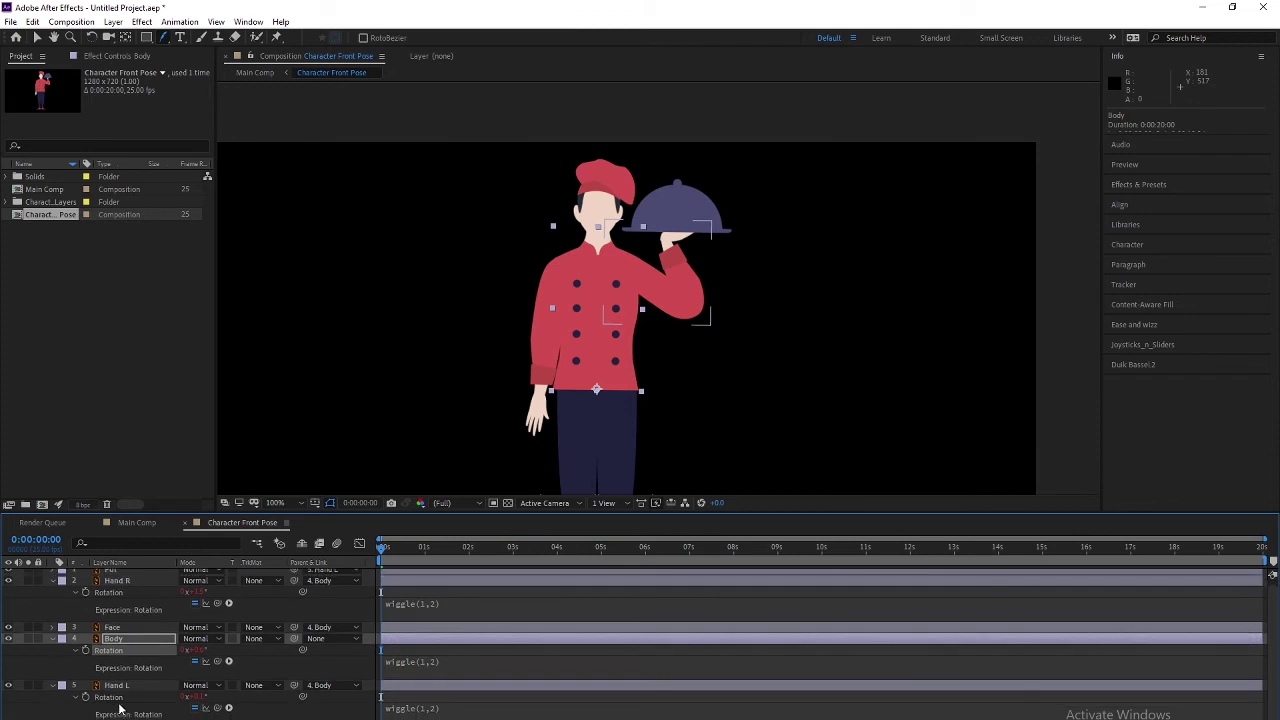
Preview the wiggling chef from the start of the timeline.
left_click(381, 552)
key("space")
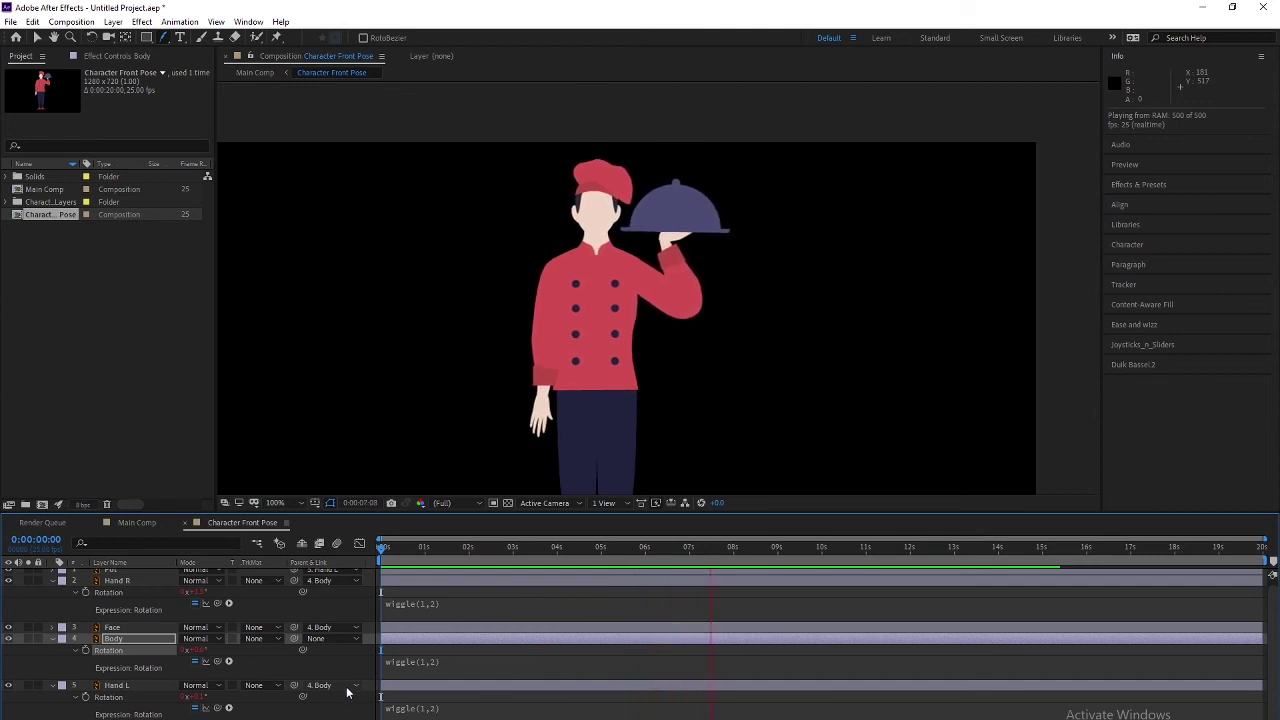
key("space")
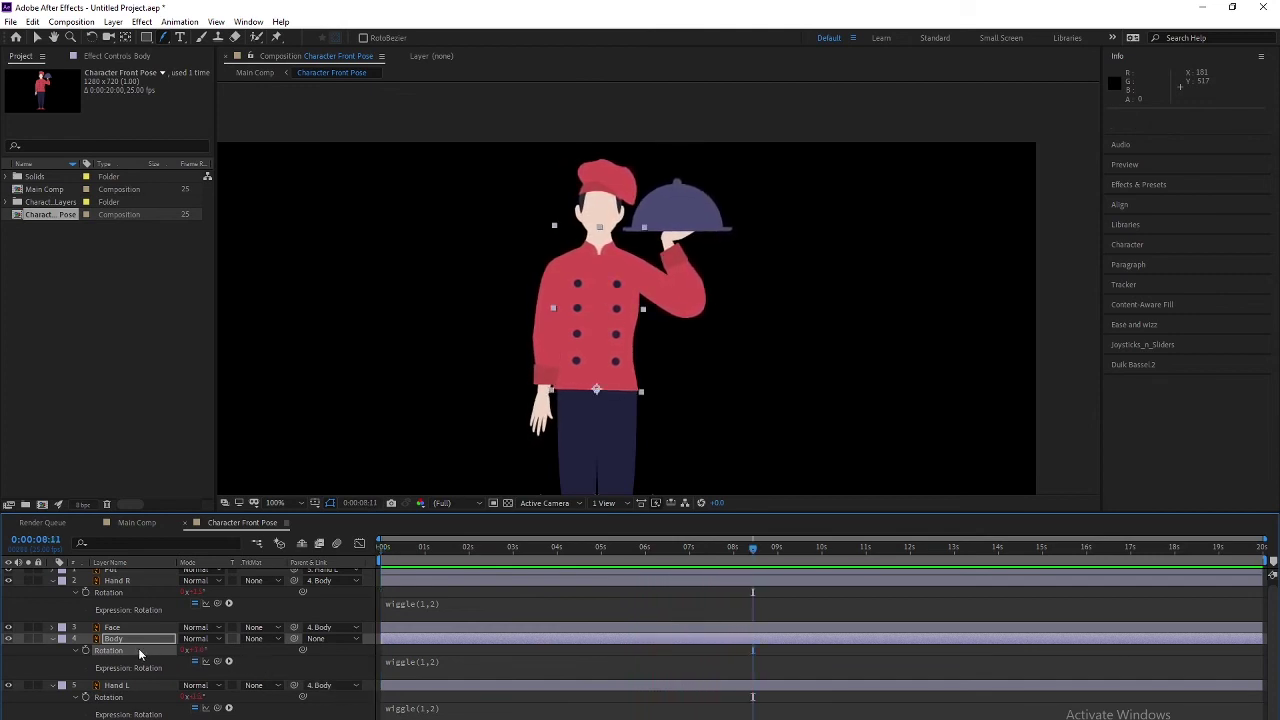
key("space")
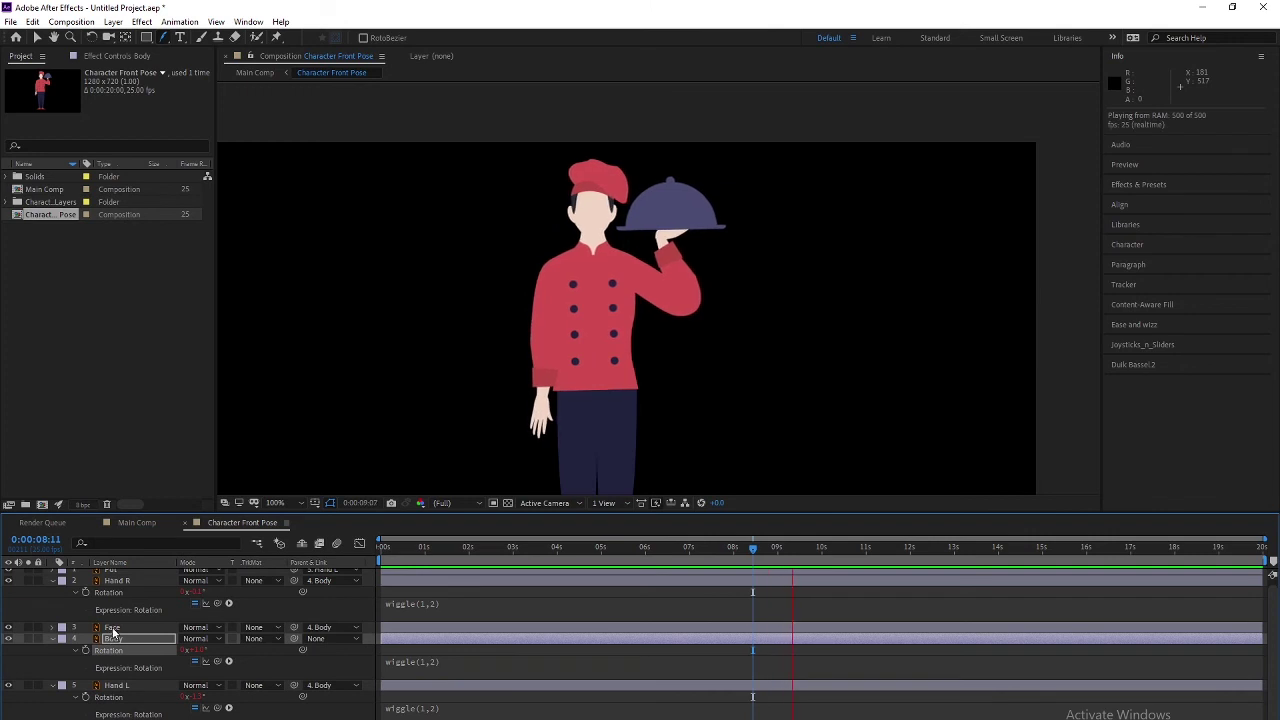
left_click(112, 628)
Give the Face layer's Rotation a wiggle(1,4) expression and preview the animated chef.
key("space")
key("r")
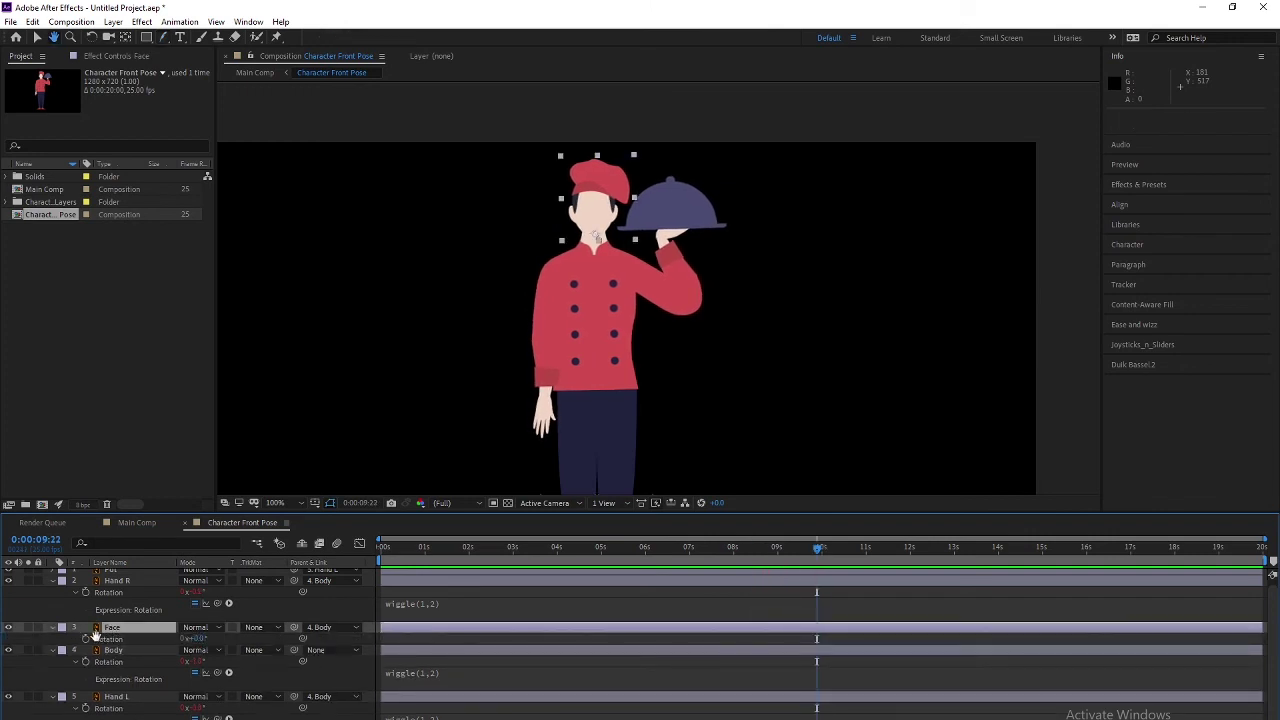
key("space")
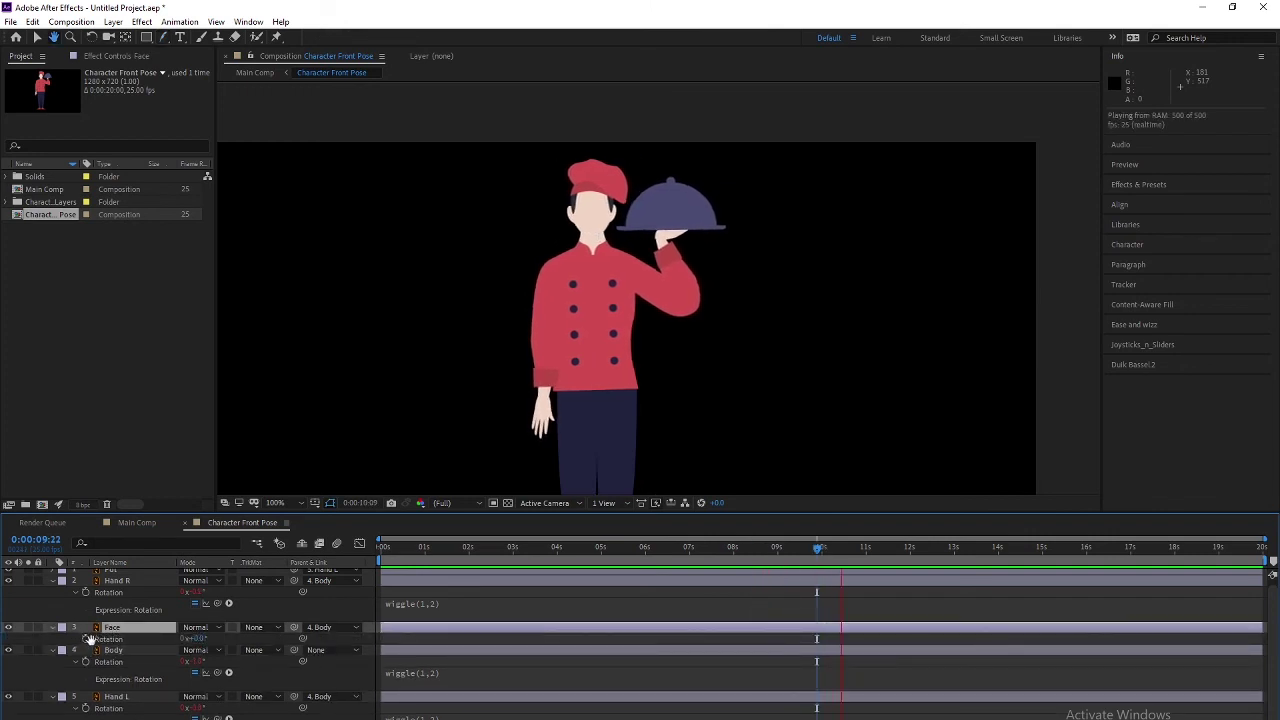
key("space")
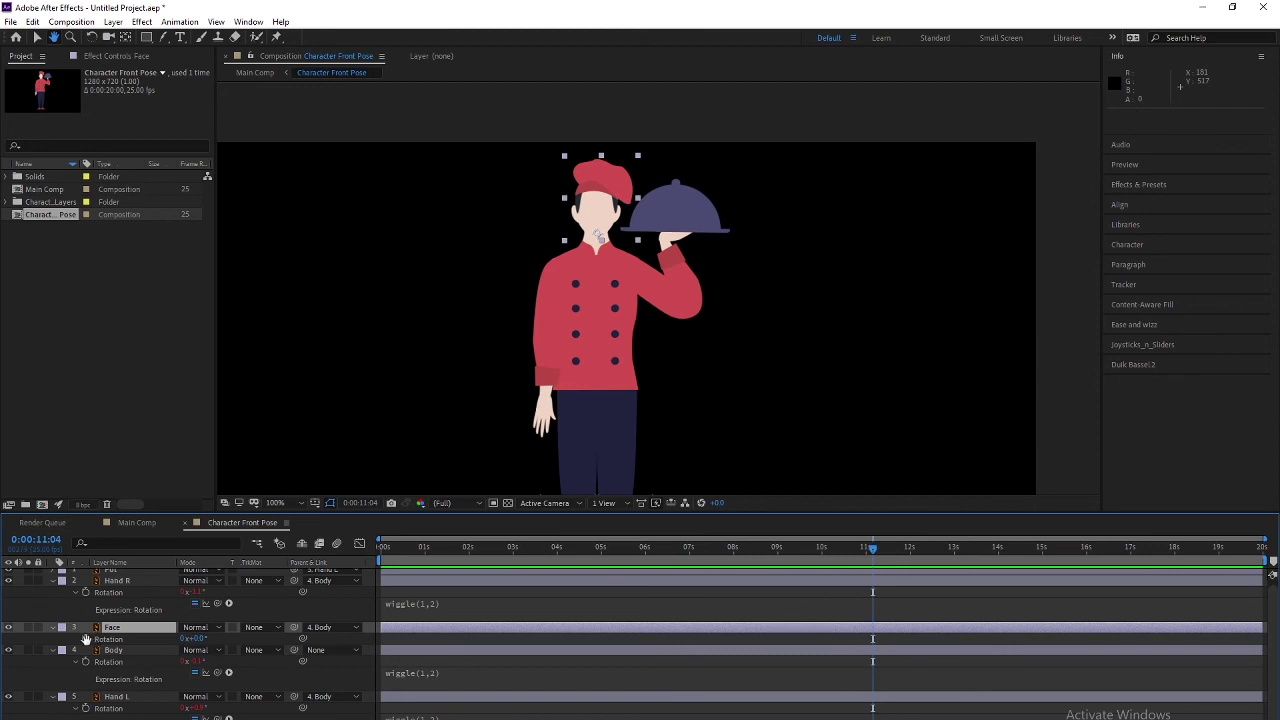
left_click(86, 639, "alt")
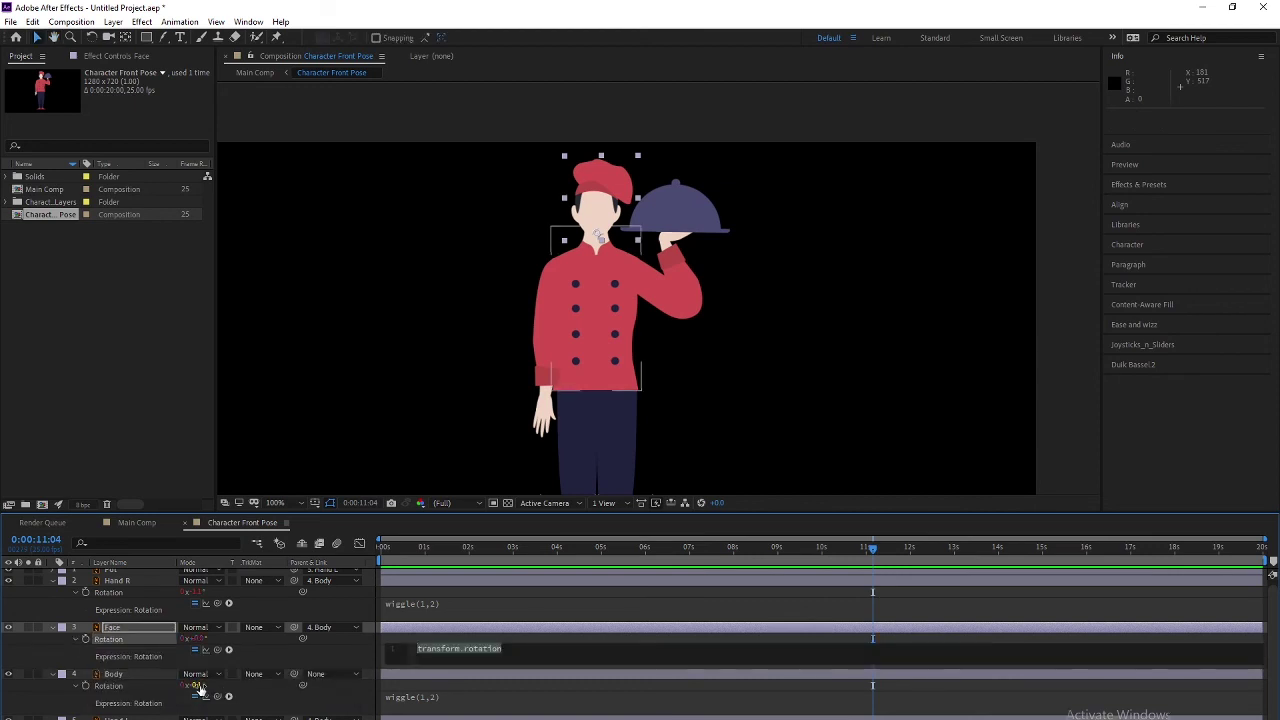
type("wiggle(1,4")
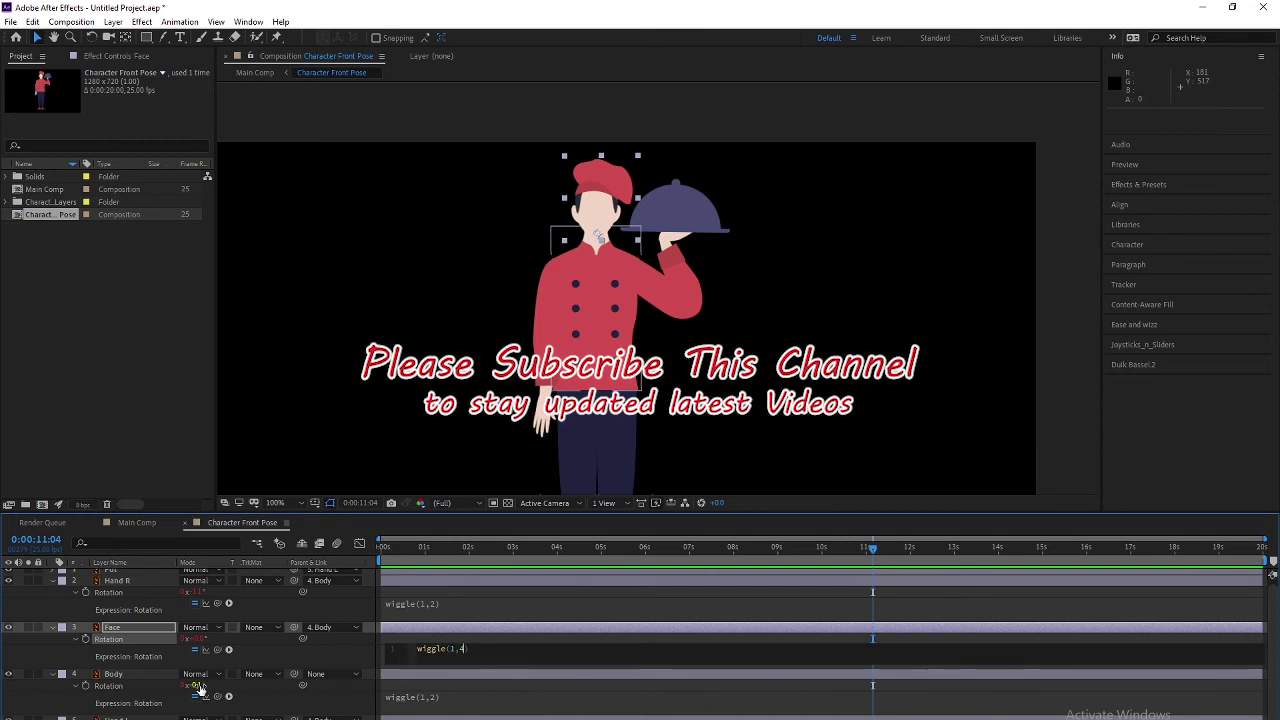
key("KP_Enter")
key("space")
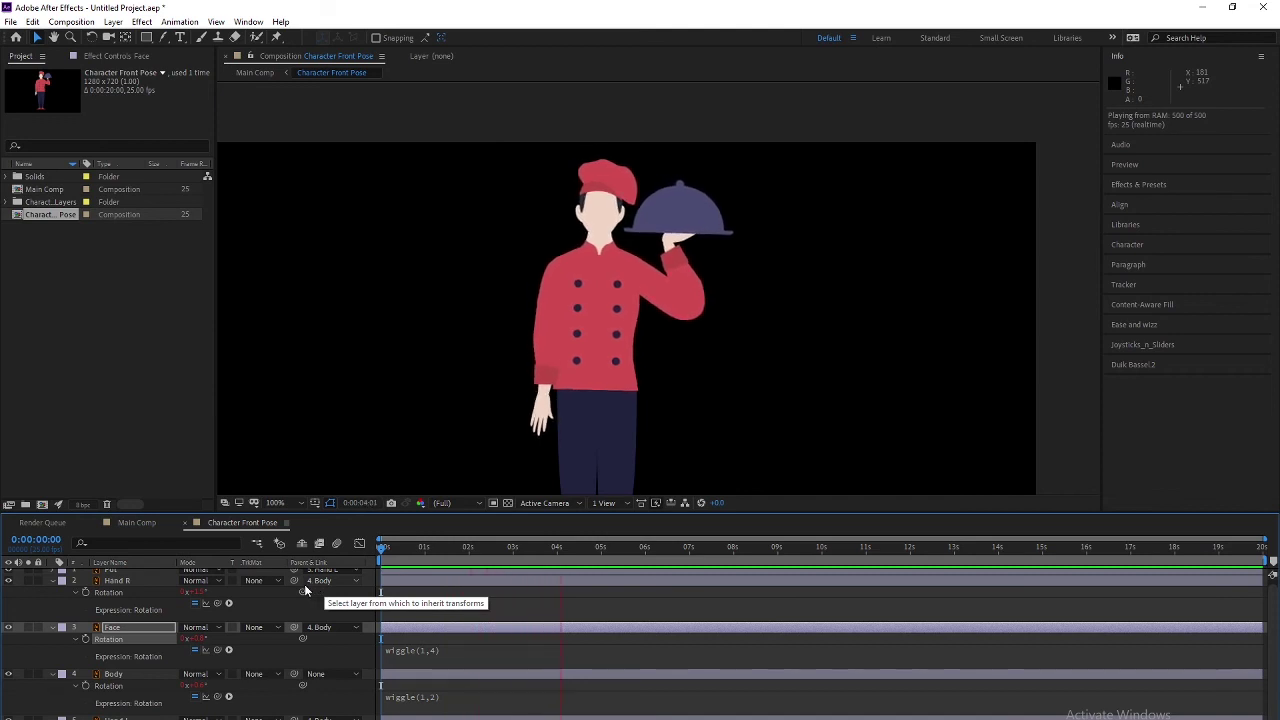
scroll(438, 372, "down", 2)
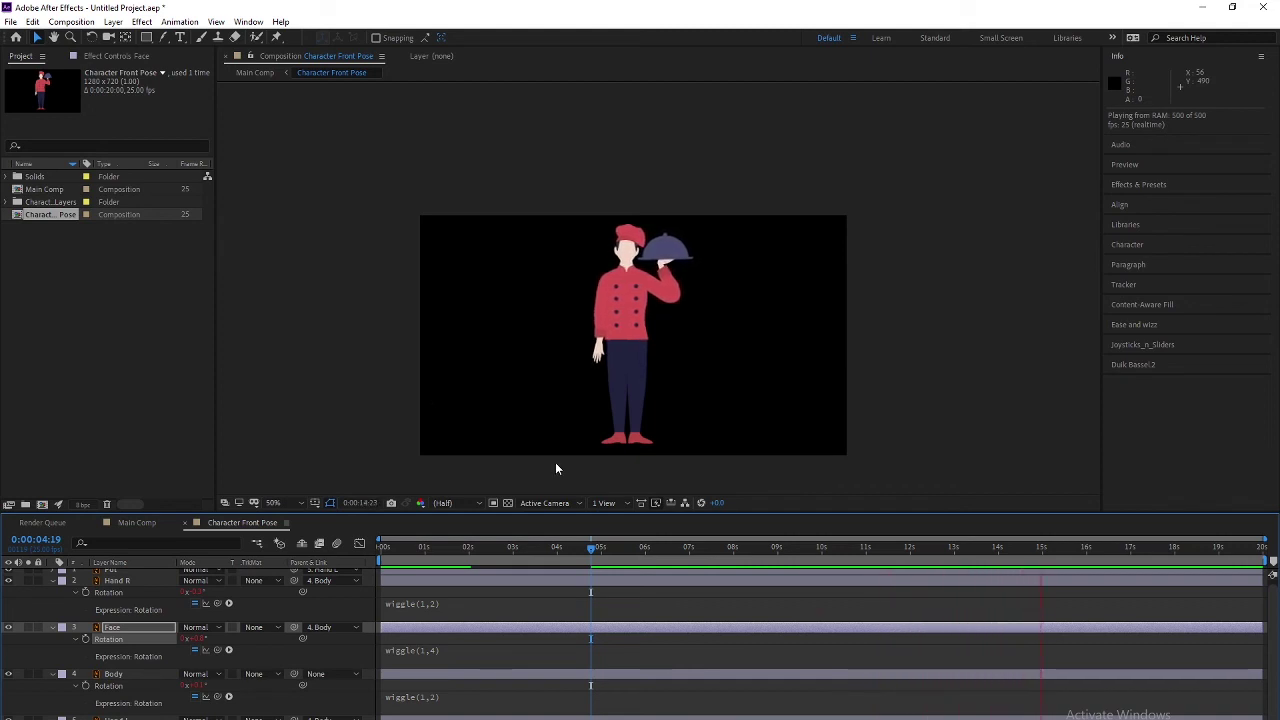
Change Body's rotation expression from wiggle(1,2) to wiggle(1,1).
key("space")
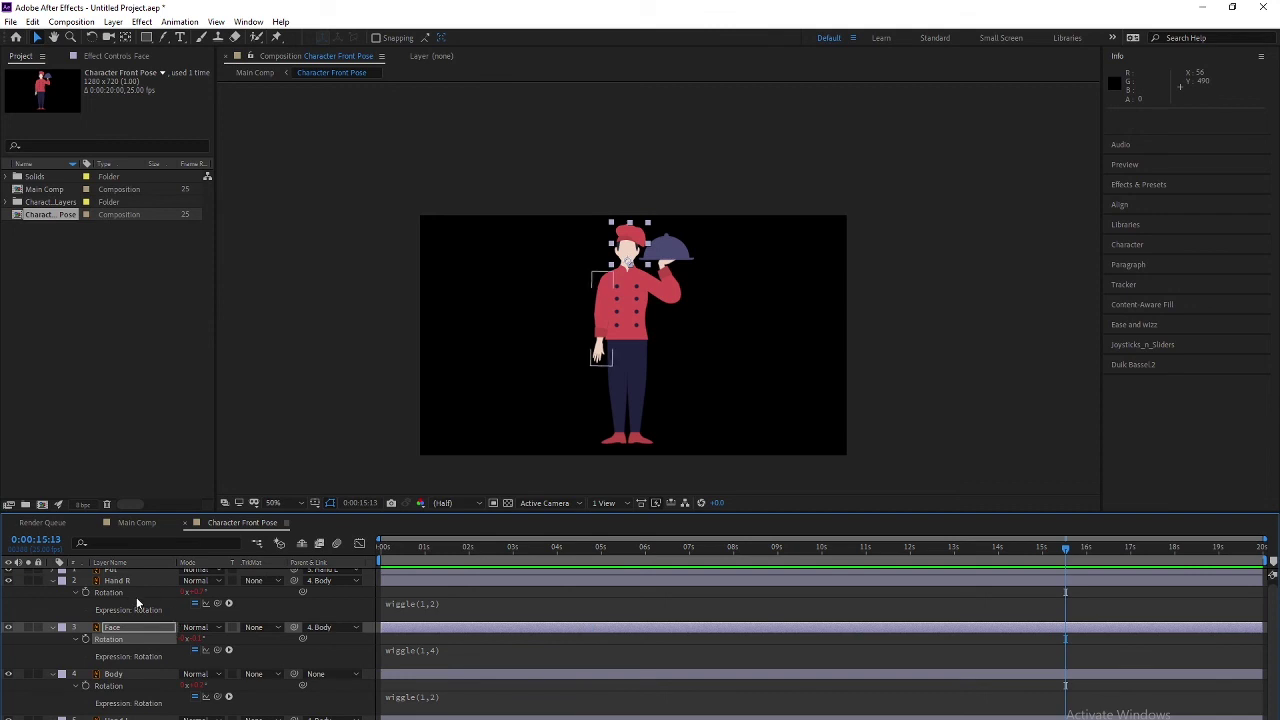
scroll(150, 628, "down", 1)
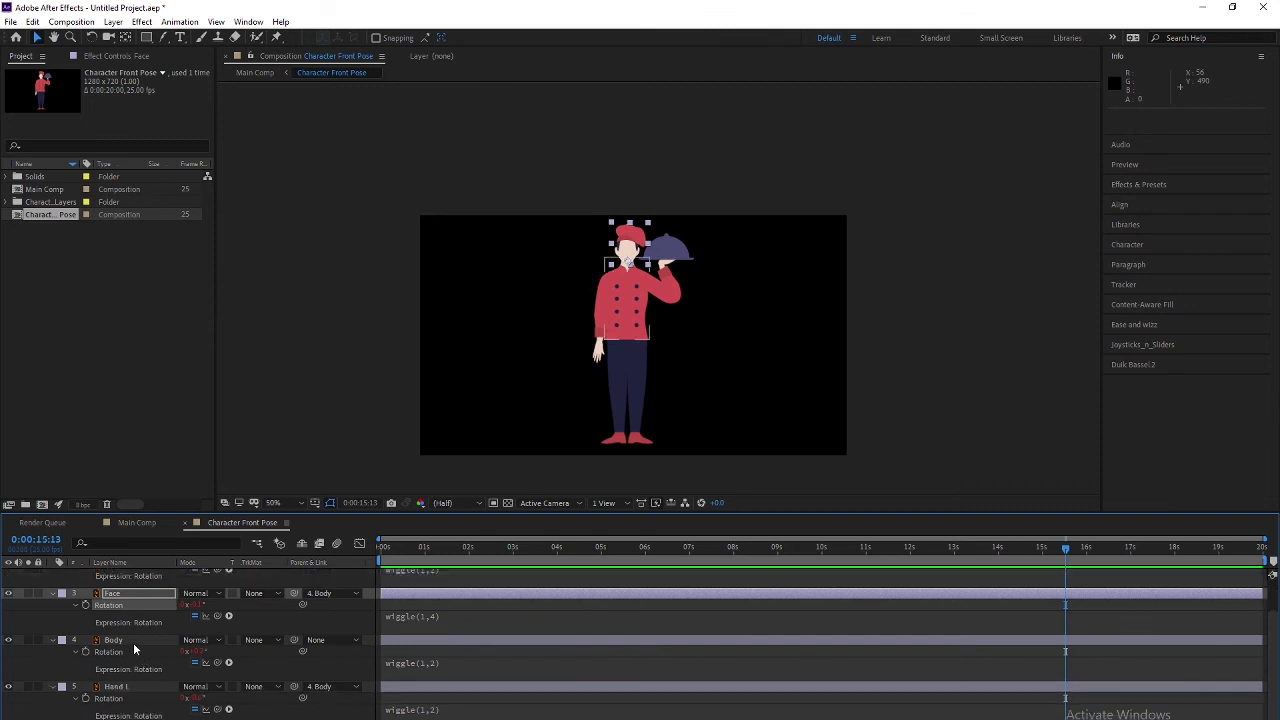
left_click(134, 646)
left_click(430, 664)
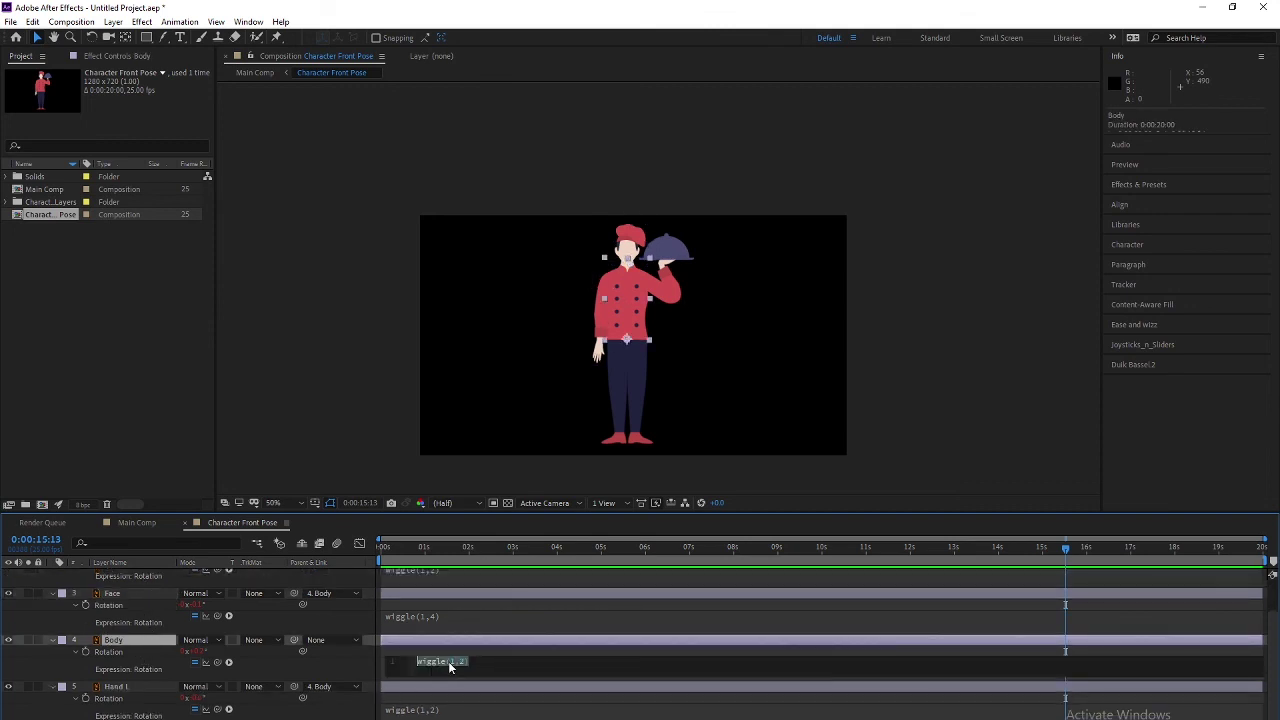
left_click(456, 665)
type("1")
key("KP_Enter")
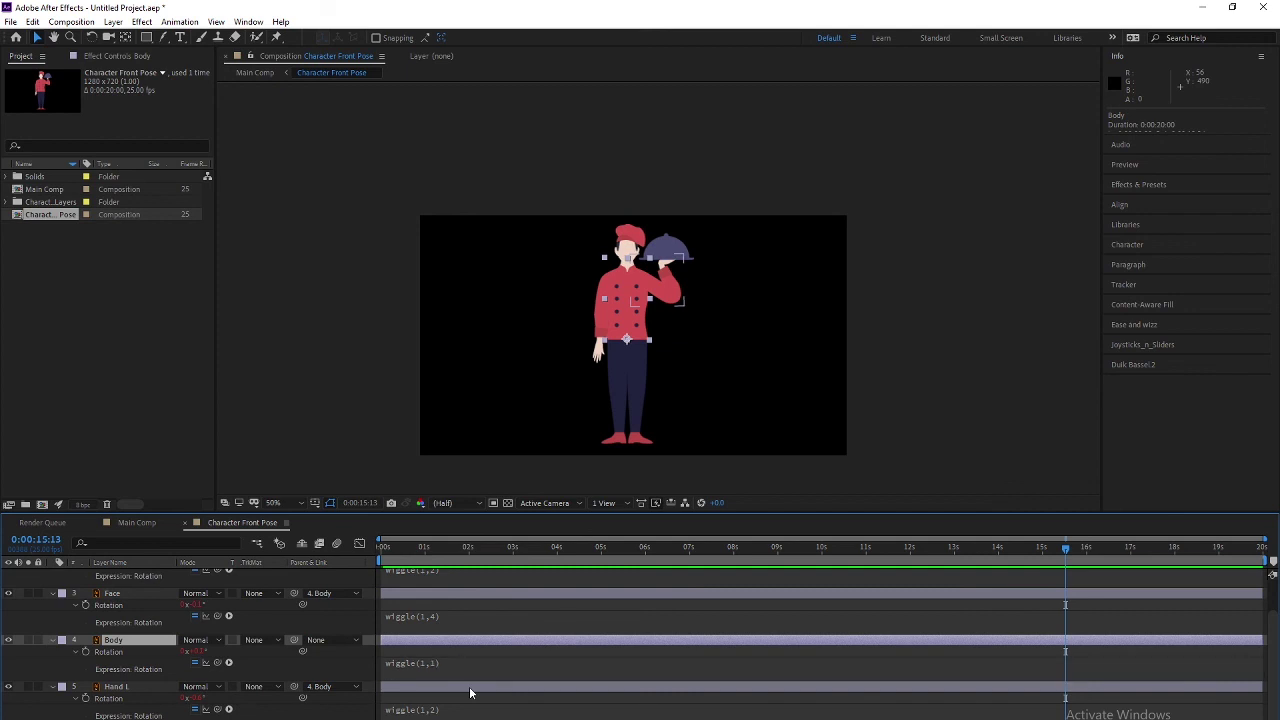
Preview the softer body sway and scrub back to about 4 seconds.
key("space")
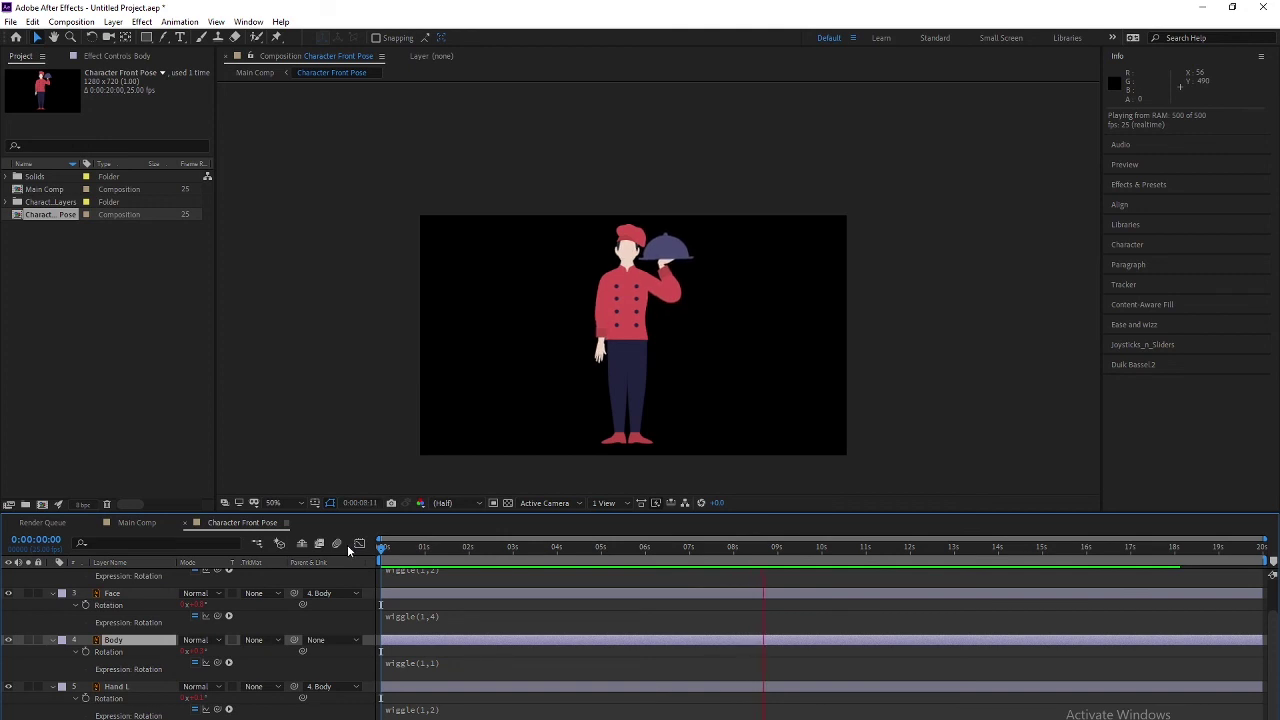
key("space")
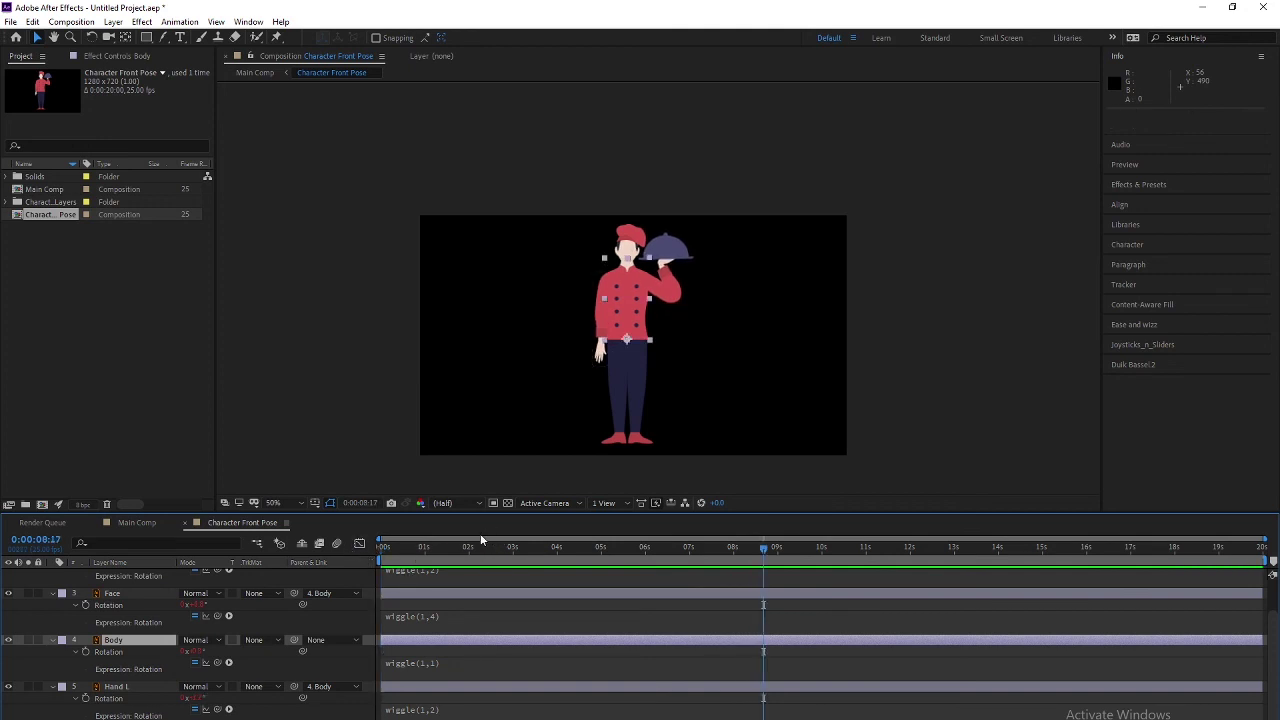
mouse_move(381, 545)
left_mouse_down()
mouse_move(598, 526)
mouse_move(567, 541)
mouse_move(125, 565)
left_mouse_up()
View Main Comp briefly, then switch back to the Character Front Pose composition.
left_click(137, 522)
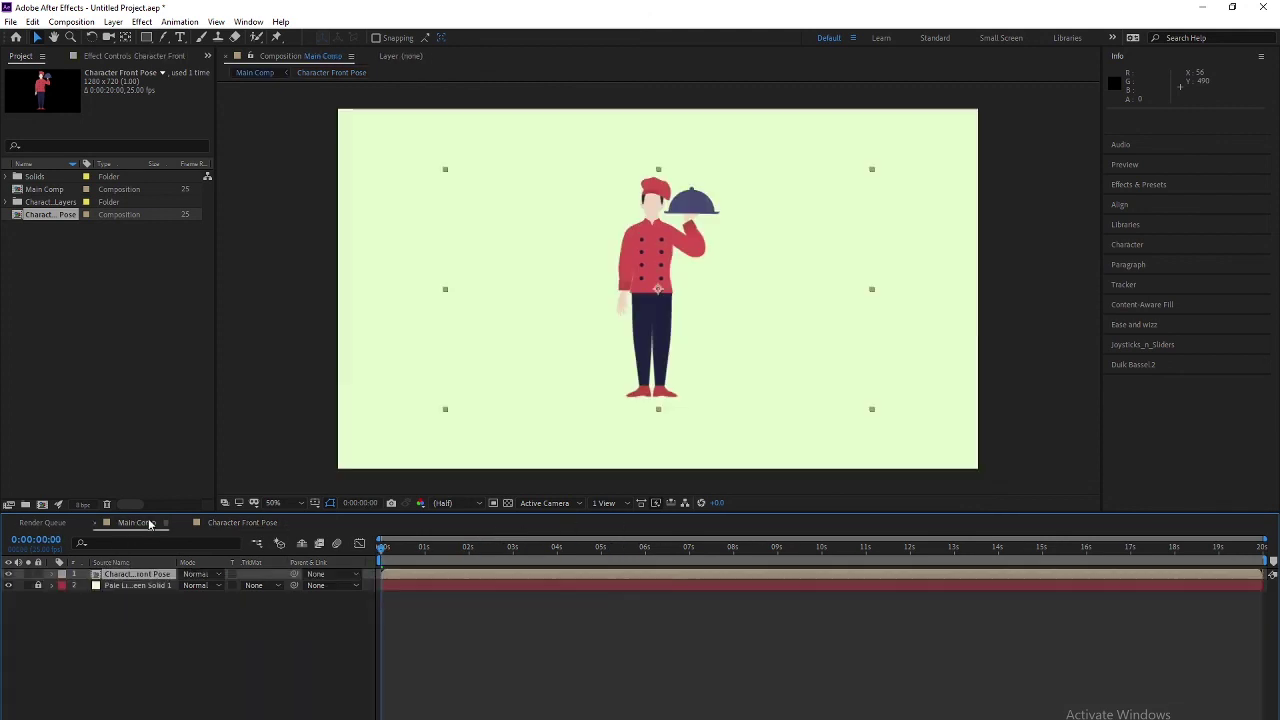
left_click(221, 523)
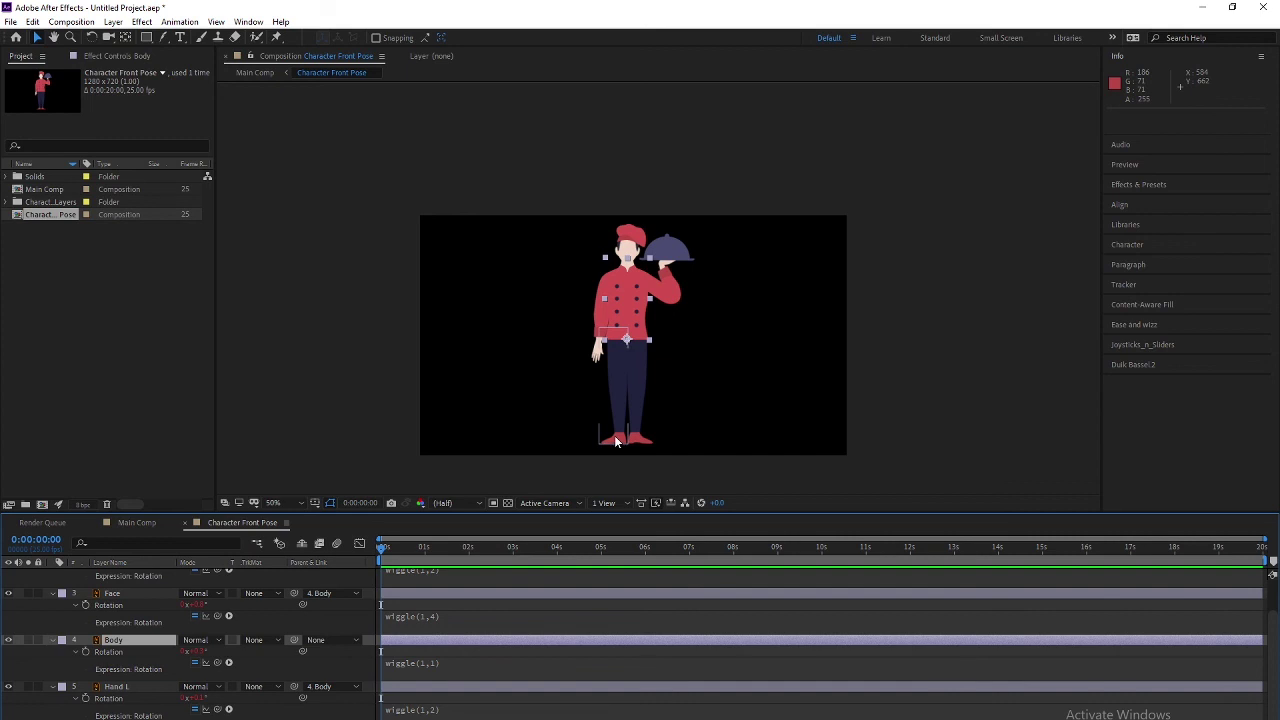
left_click(390, 547)
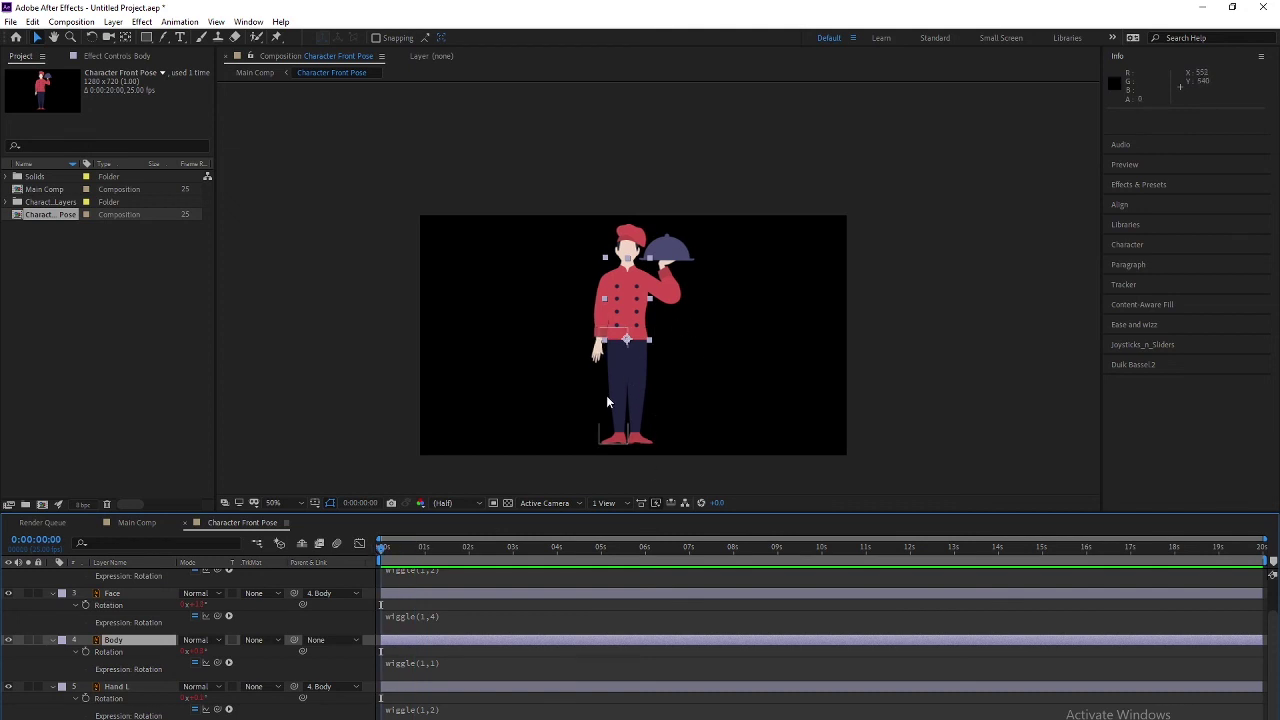